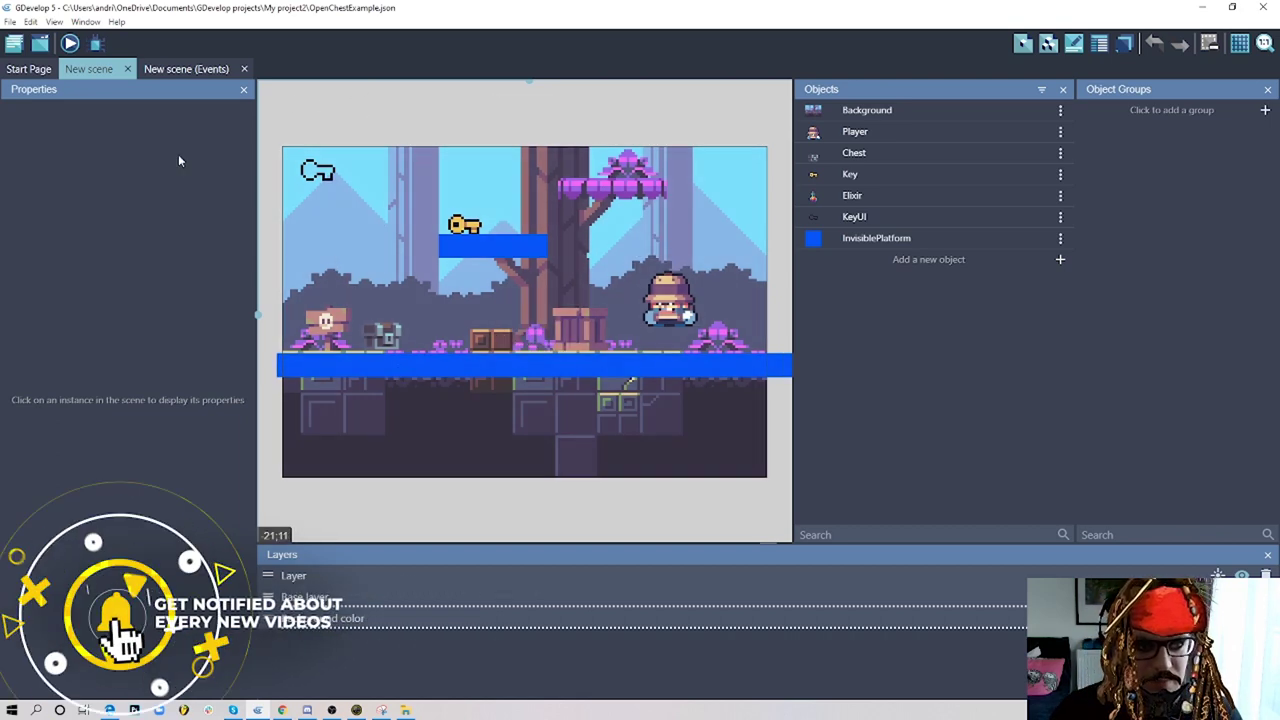
# - Launch the scene preview and test the player's walking and jumping around the level
pyautogui.click(70, 43)
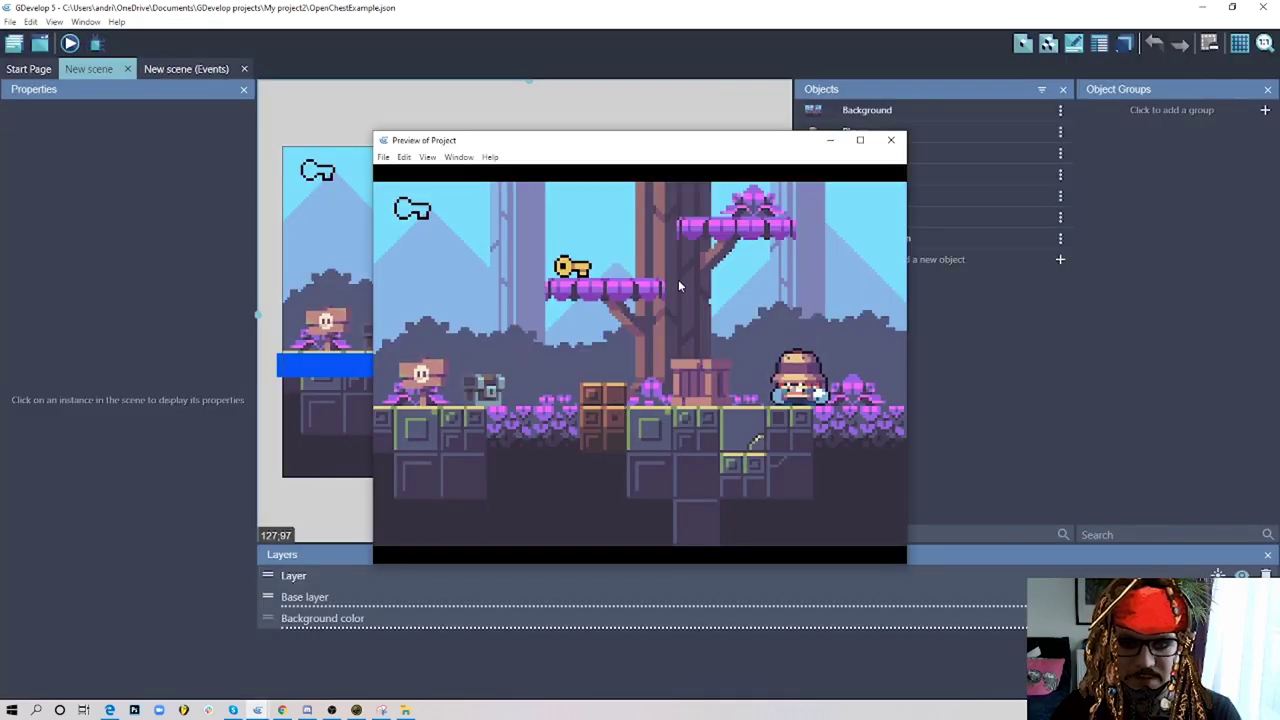
pyautogui.press('Left')
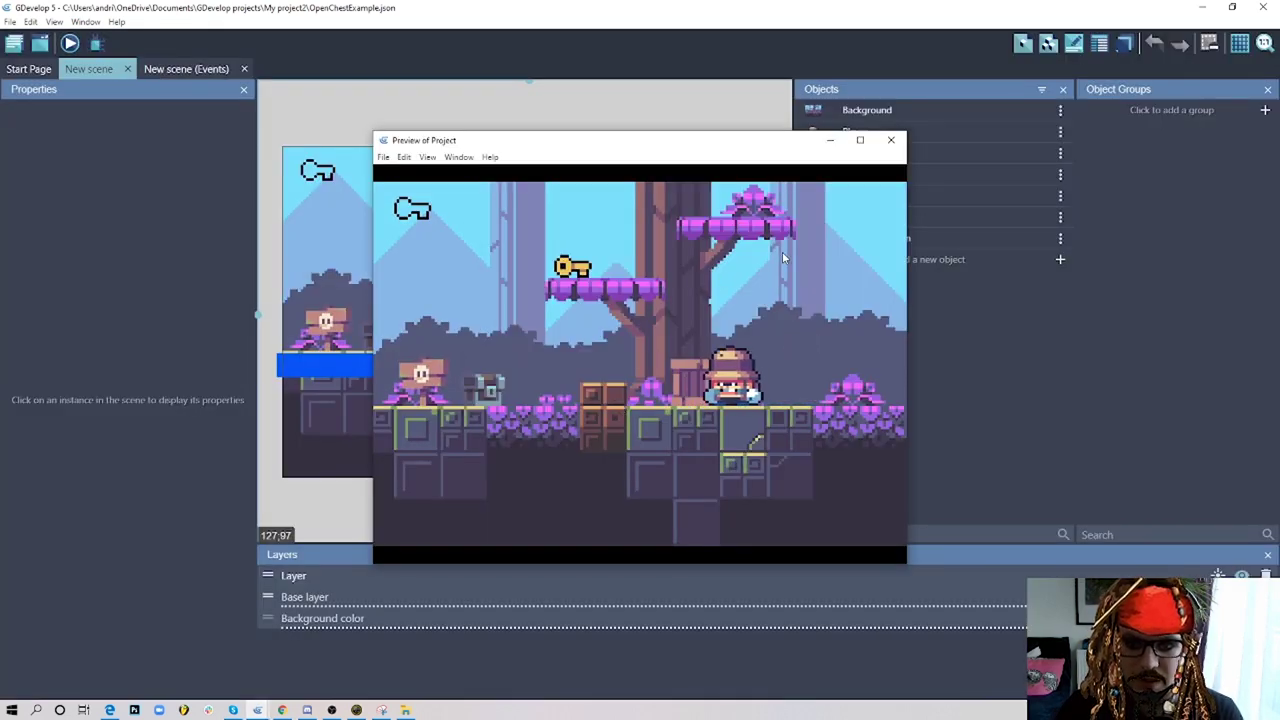
pyautogui.press('space')
pyautogui.press('space')
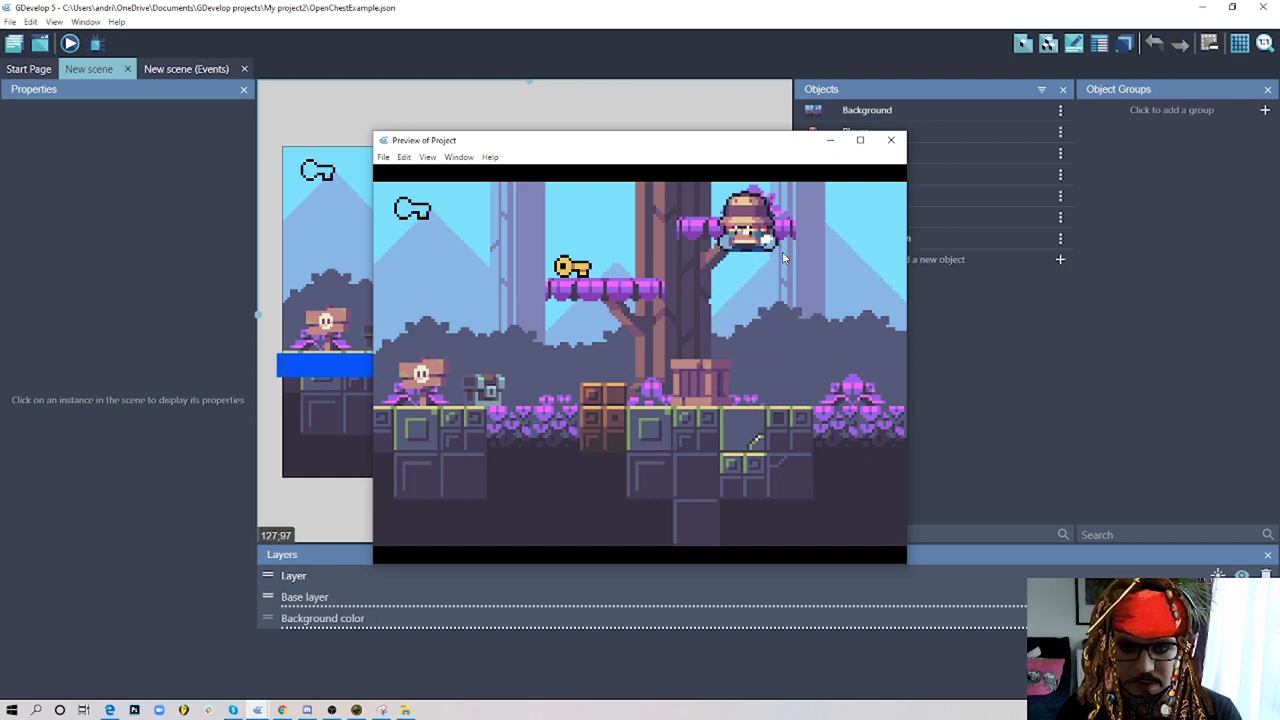
pyautogui.press('Left')
pyautogui.press('Right')
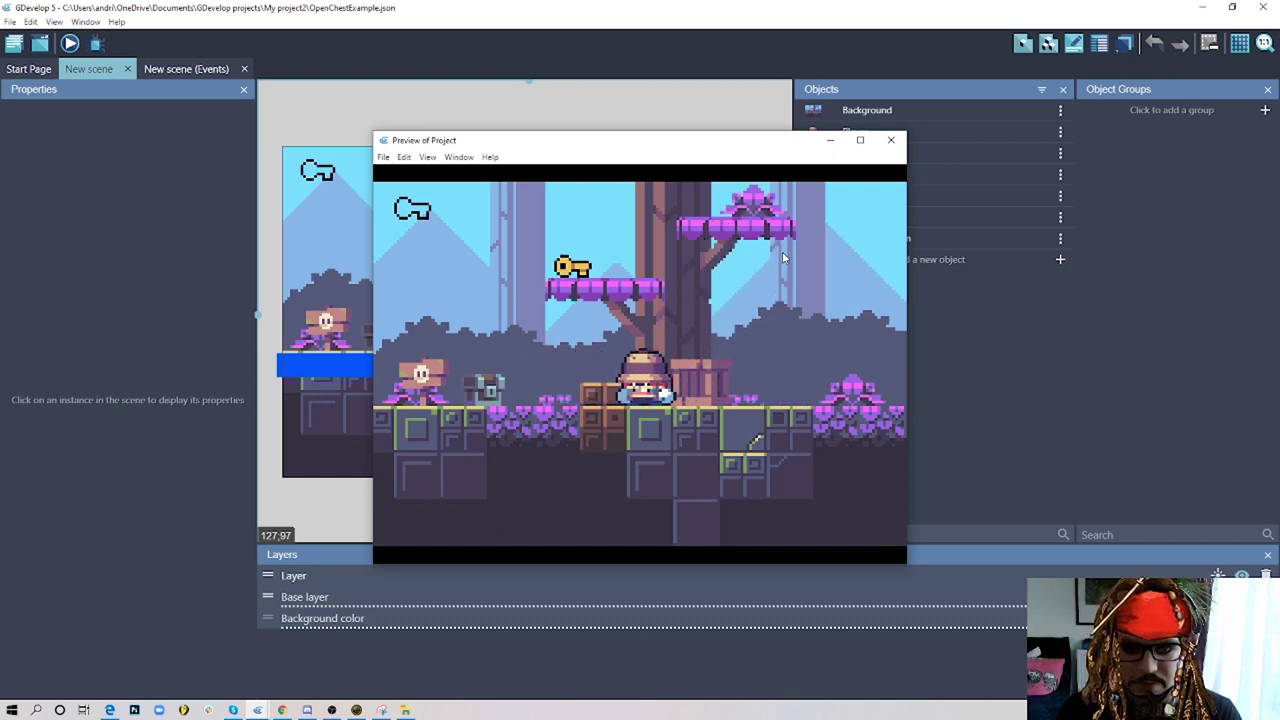
pyautogui.press('Left')
pyautogui.press('Right')
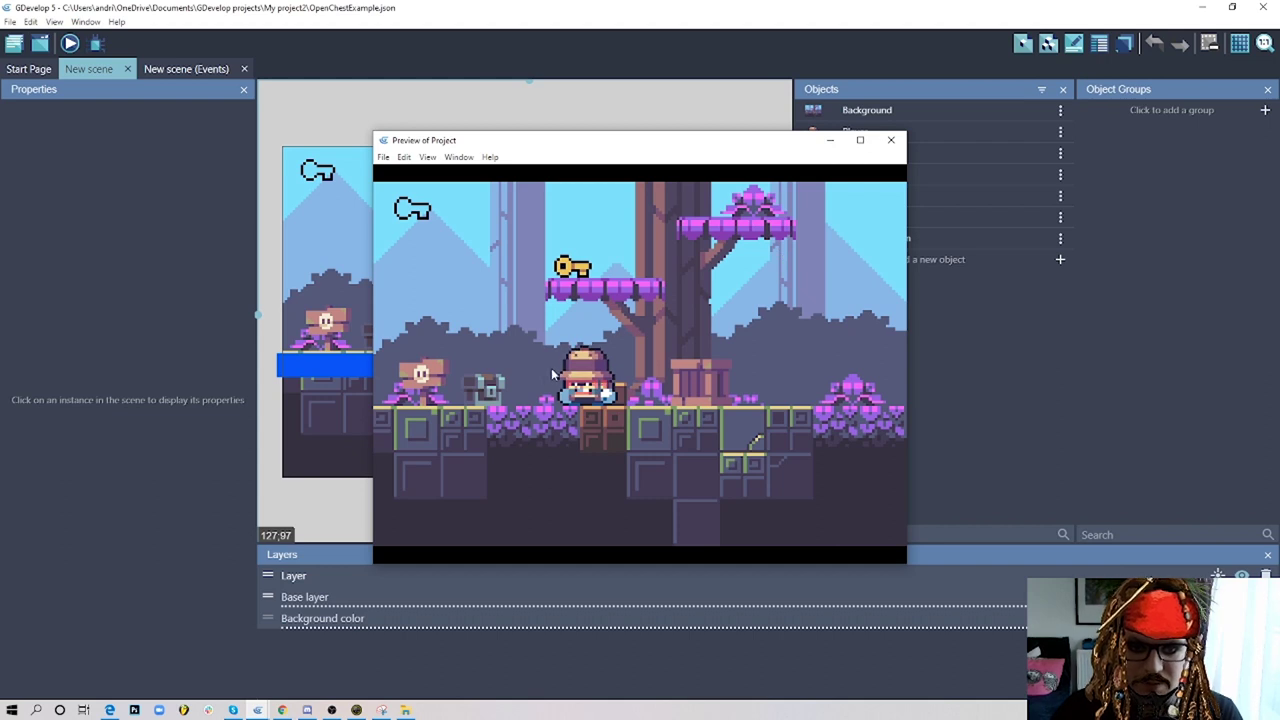
# - Walk the player to the chest without the key to test that it stays locked, and walk back to the crate
pyautogui.press('Left')
pyautogui.press('Right')
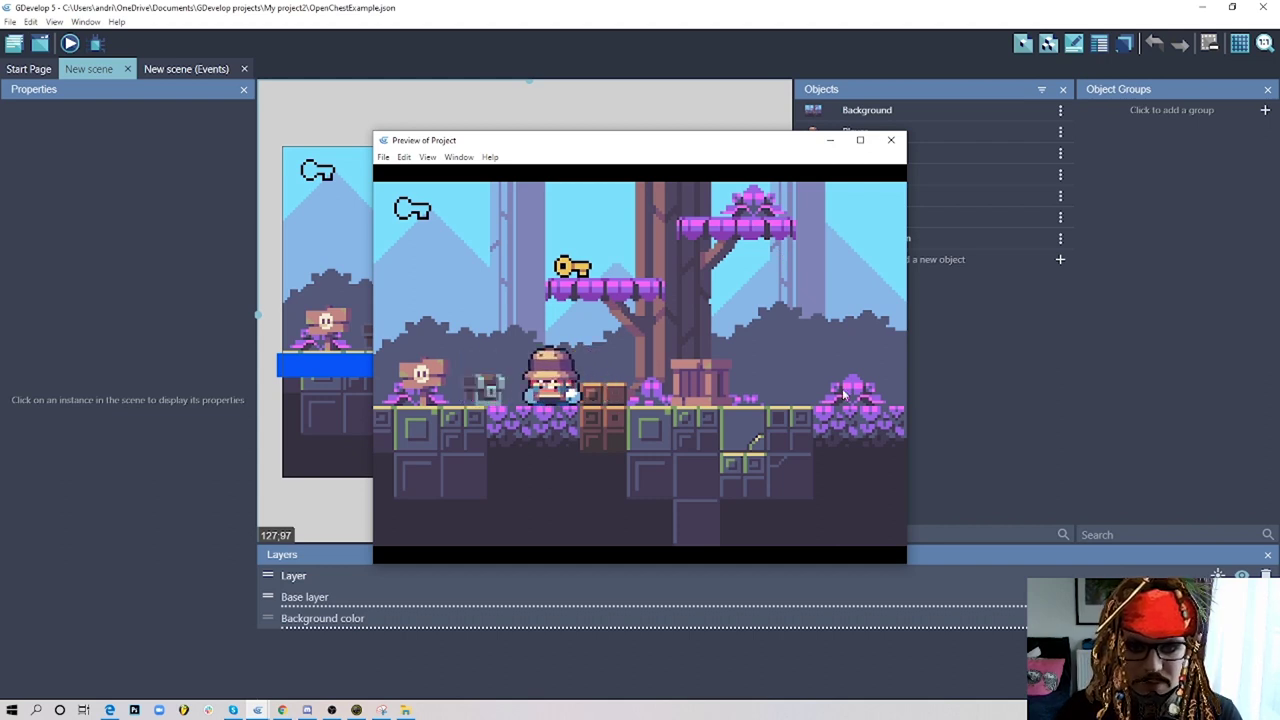
pyautogui.press('Left')
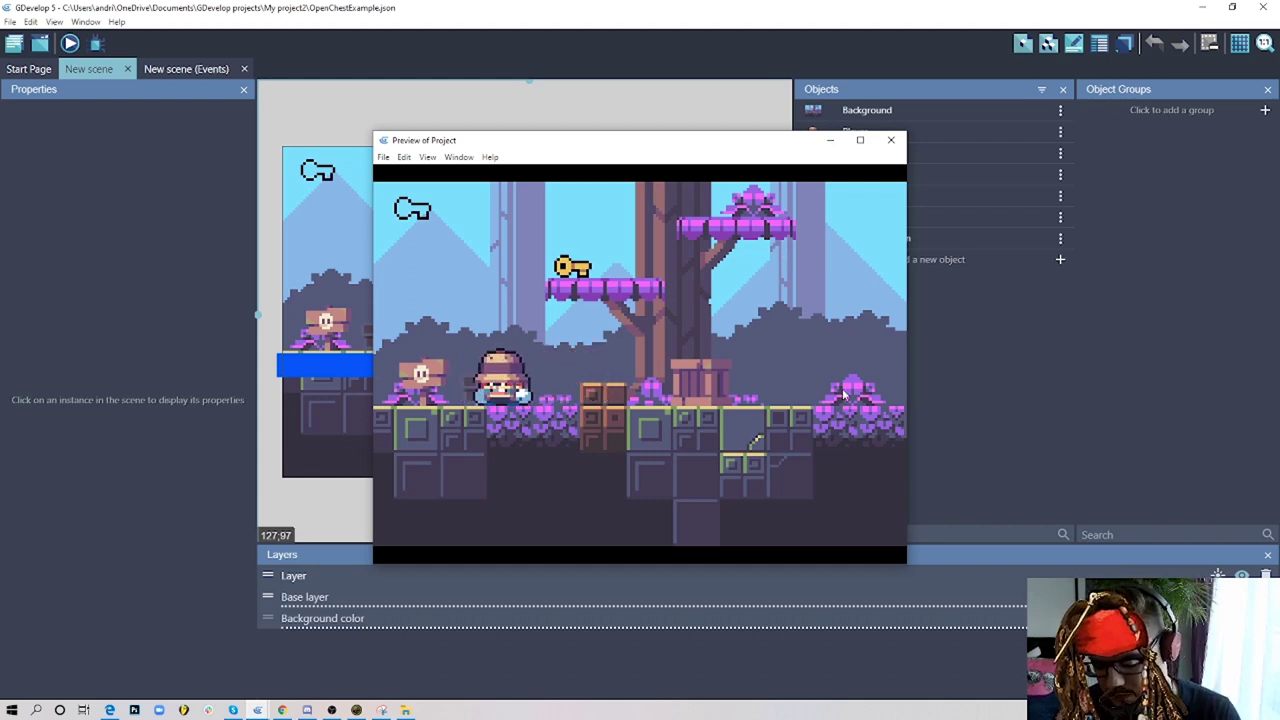
pyautogui.press('Right')
pyautogui.press('Left')
pyautogui.press('Right')
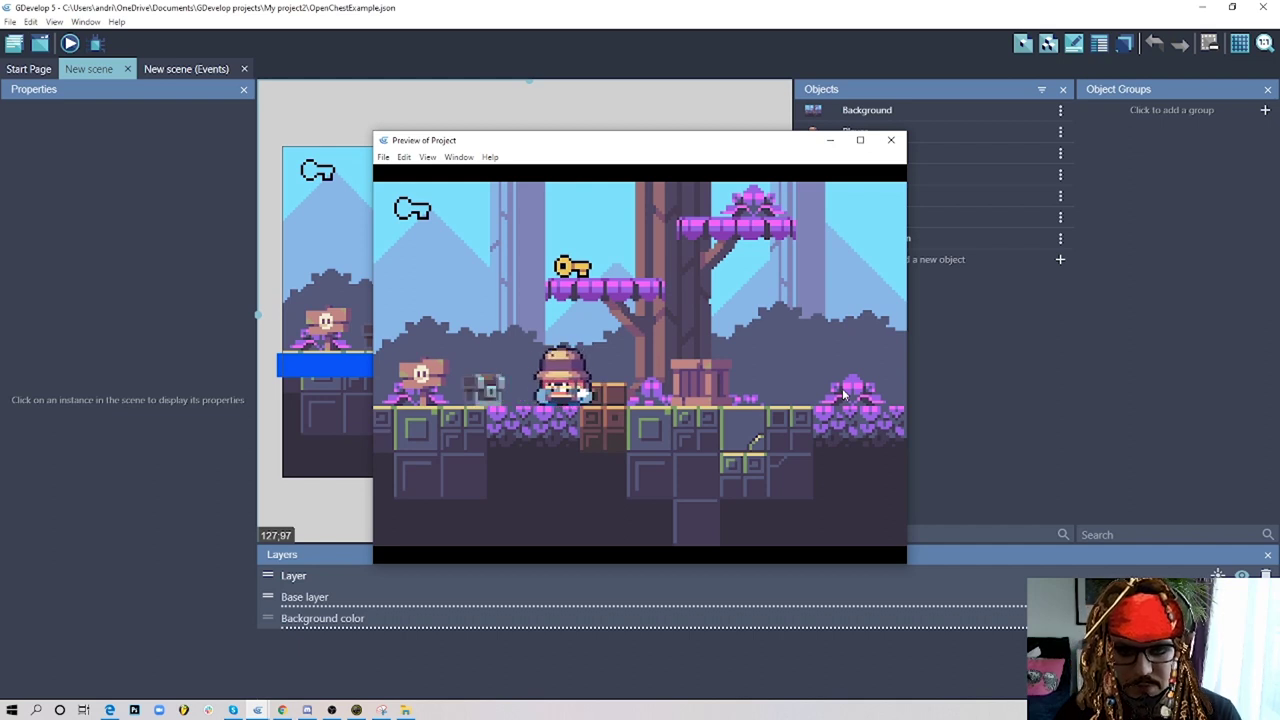
pyautogui.press('Right')
pyautogui.press('Right')
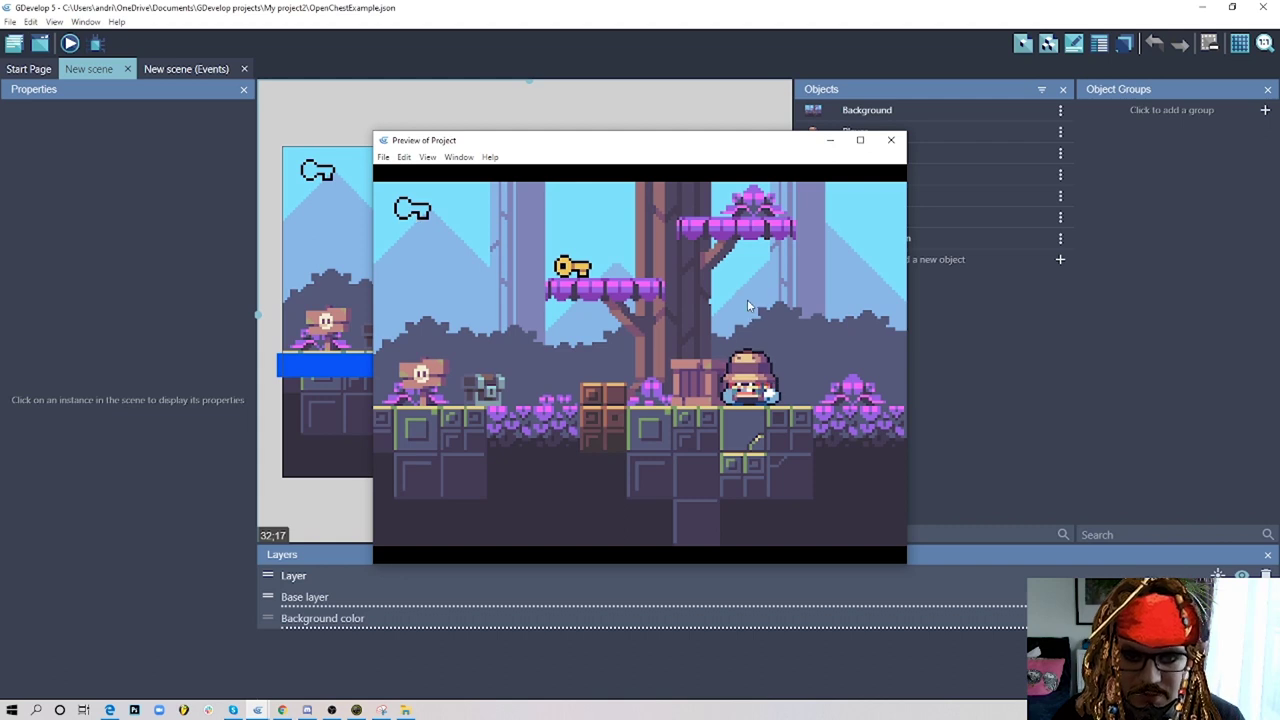
# - Jump the player onto the middle platform and collect the key
pyautogui.press('Left')
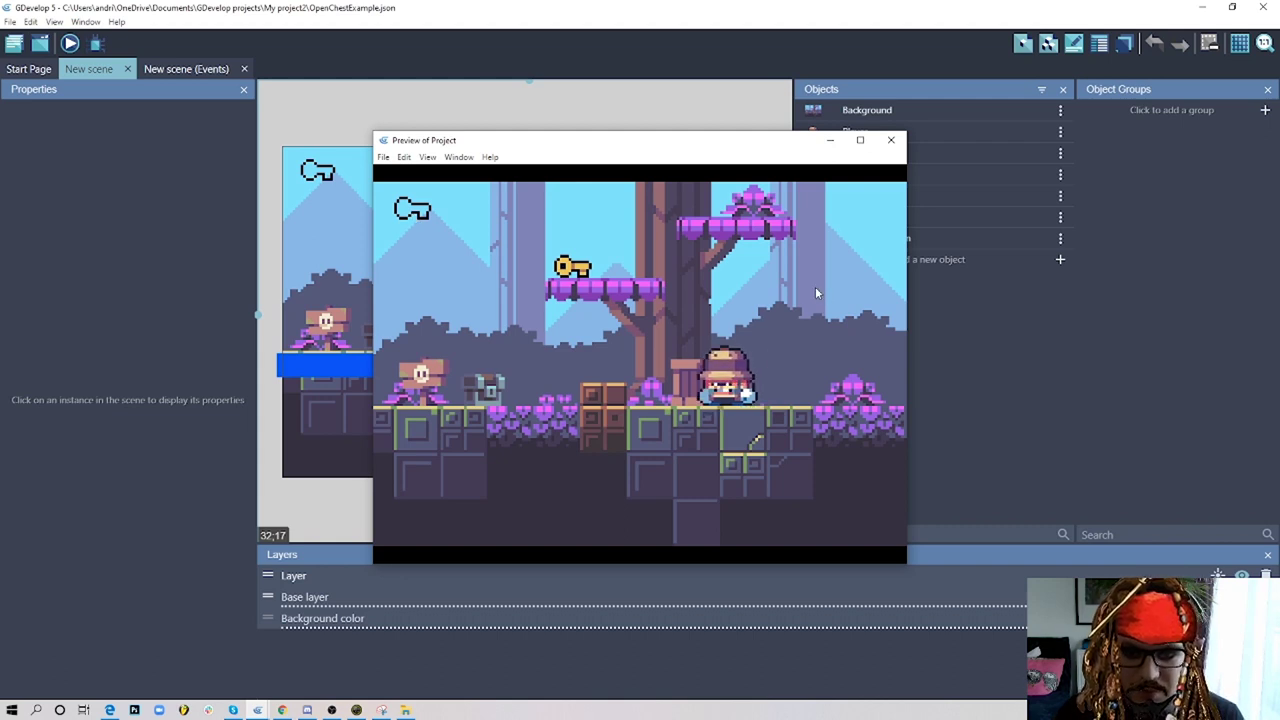
pyautogui.press('space')
pyautogui.press('Left')
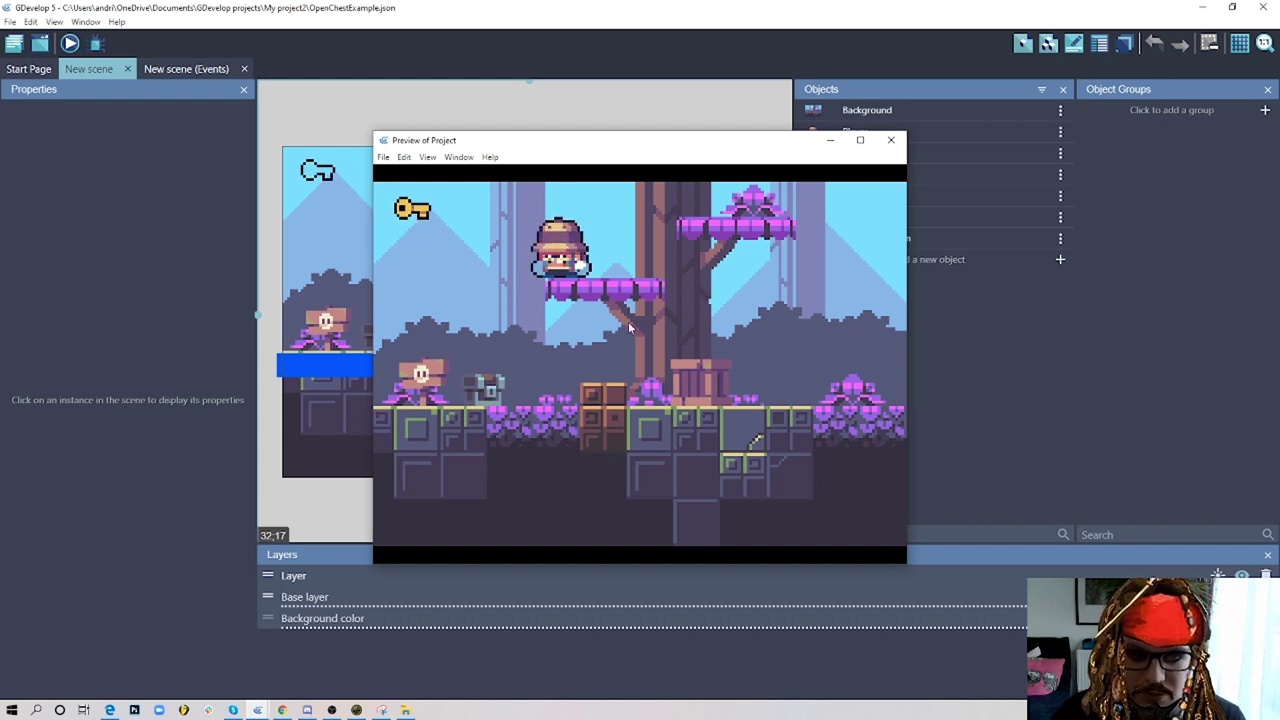
# - Bring the player down from the platform and over to the chest to test opening it with the key
pyautogui.press('Right')
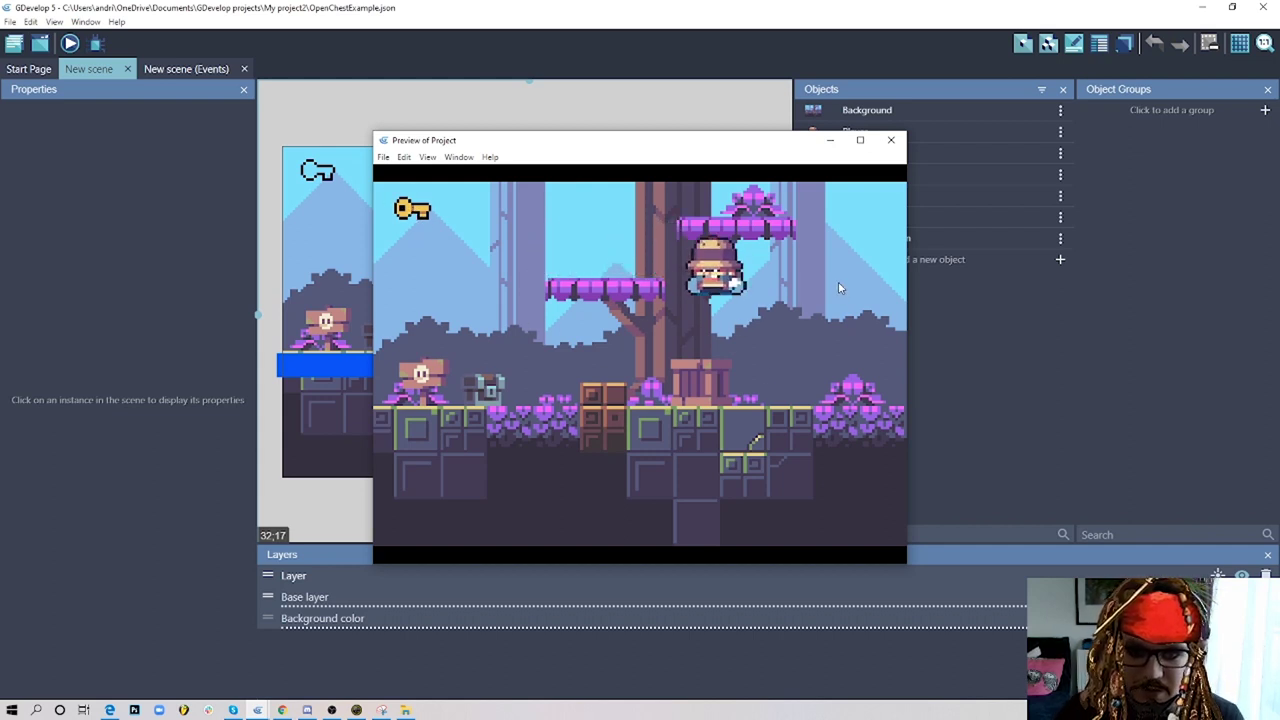
pyautogui.press('Left')
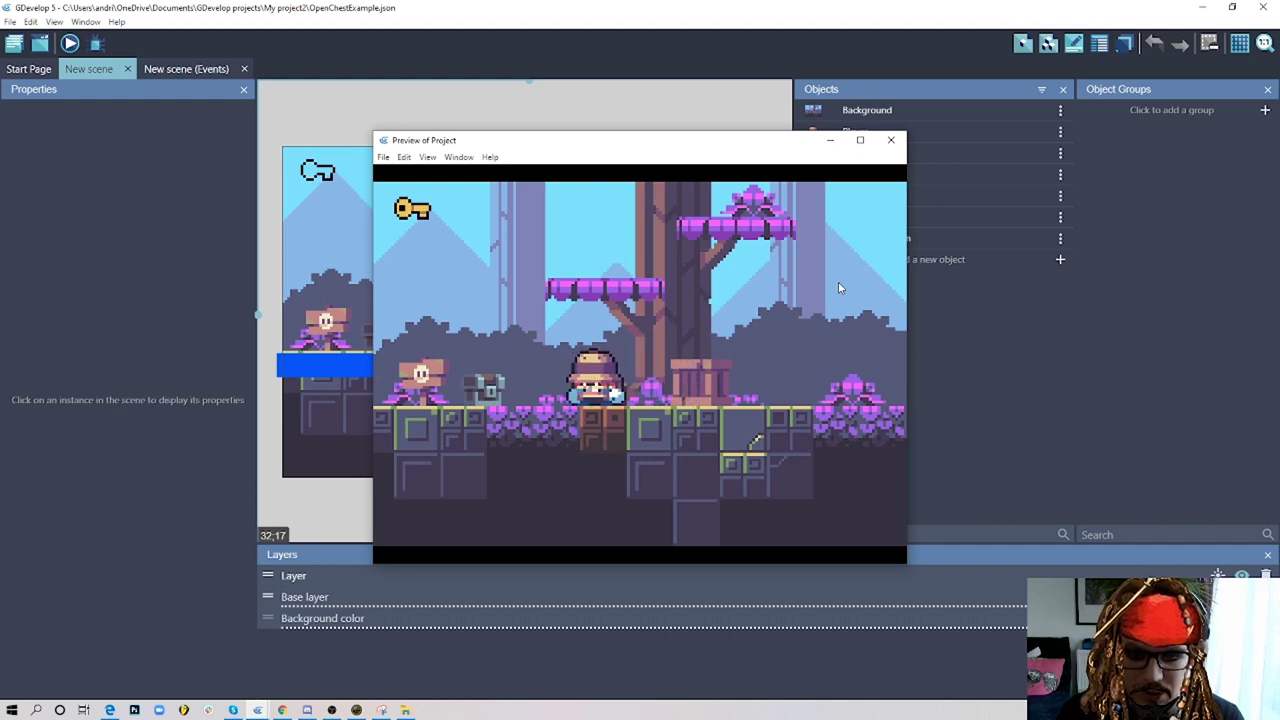
pyautogui.press('Right')
pyautogui.press('Left')
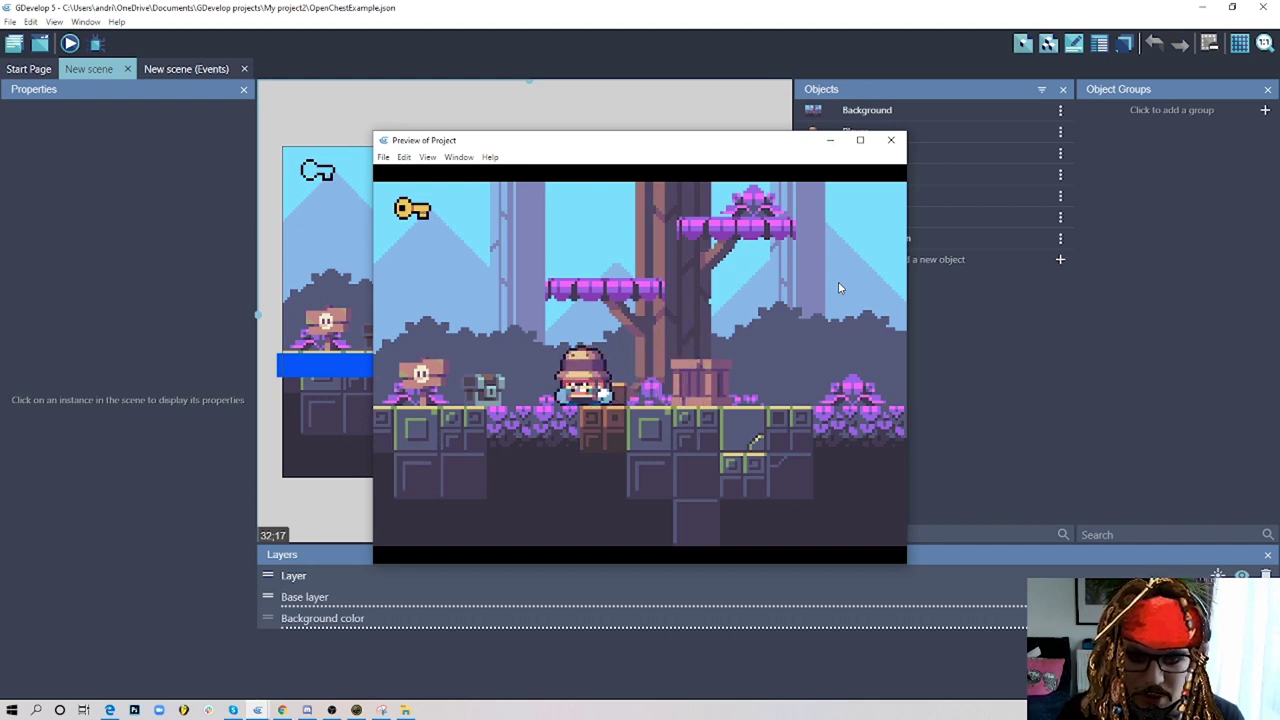
pyautogui.press('Left')
pyautogui.press('space')
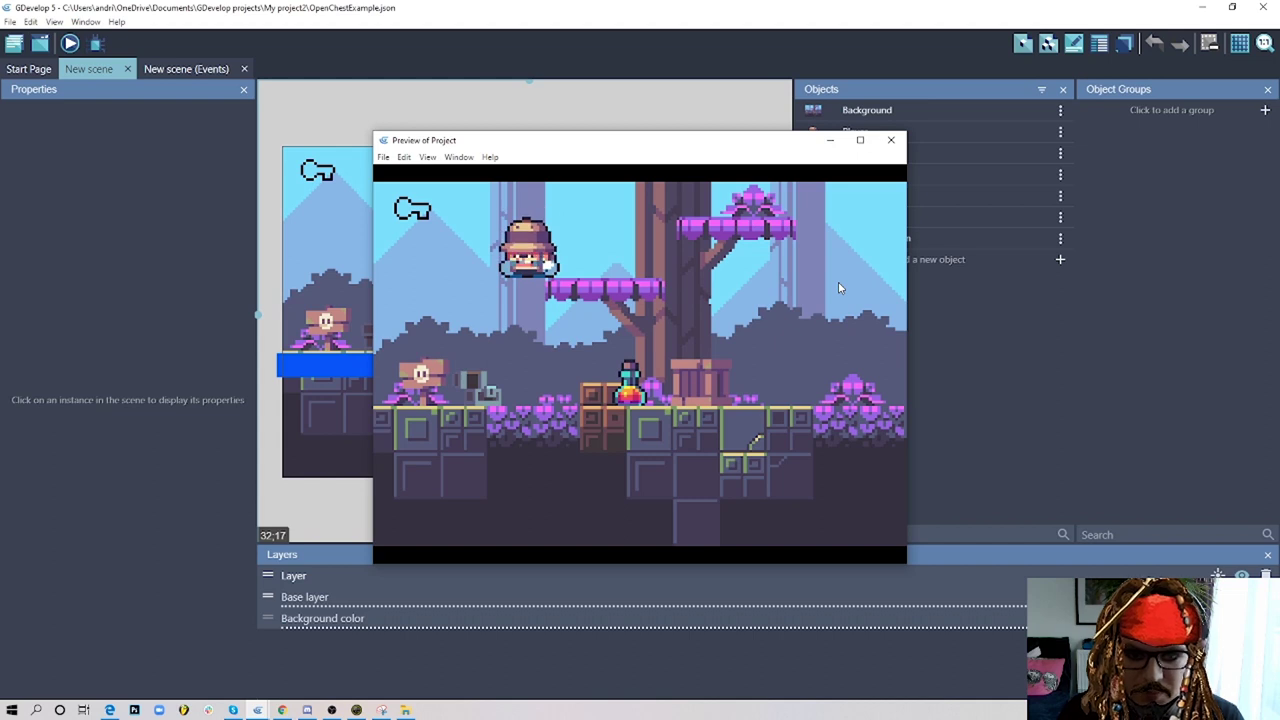
# - Walk the player over the elixir to test picking it up, and close the preview
pyautogui.press('Right')
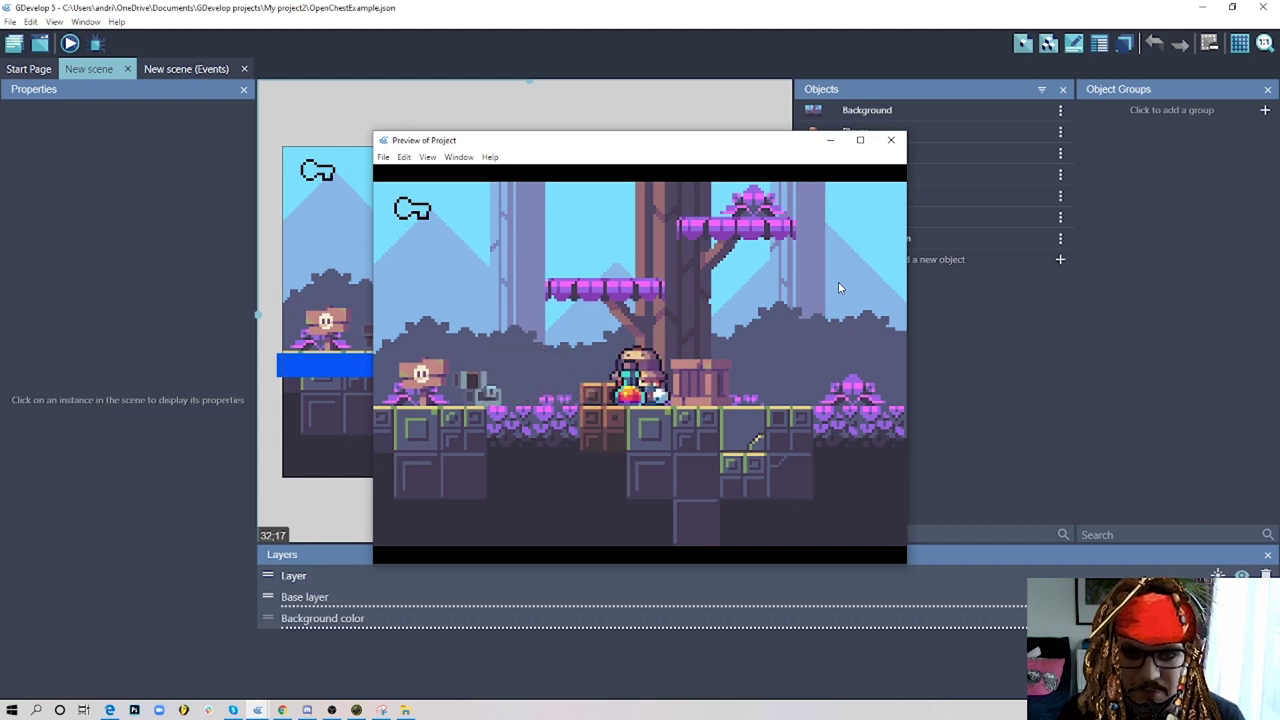
pyautogui.press('Right')
pyautogui.press('Left')
pyautogui.press('Right')
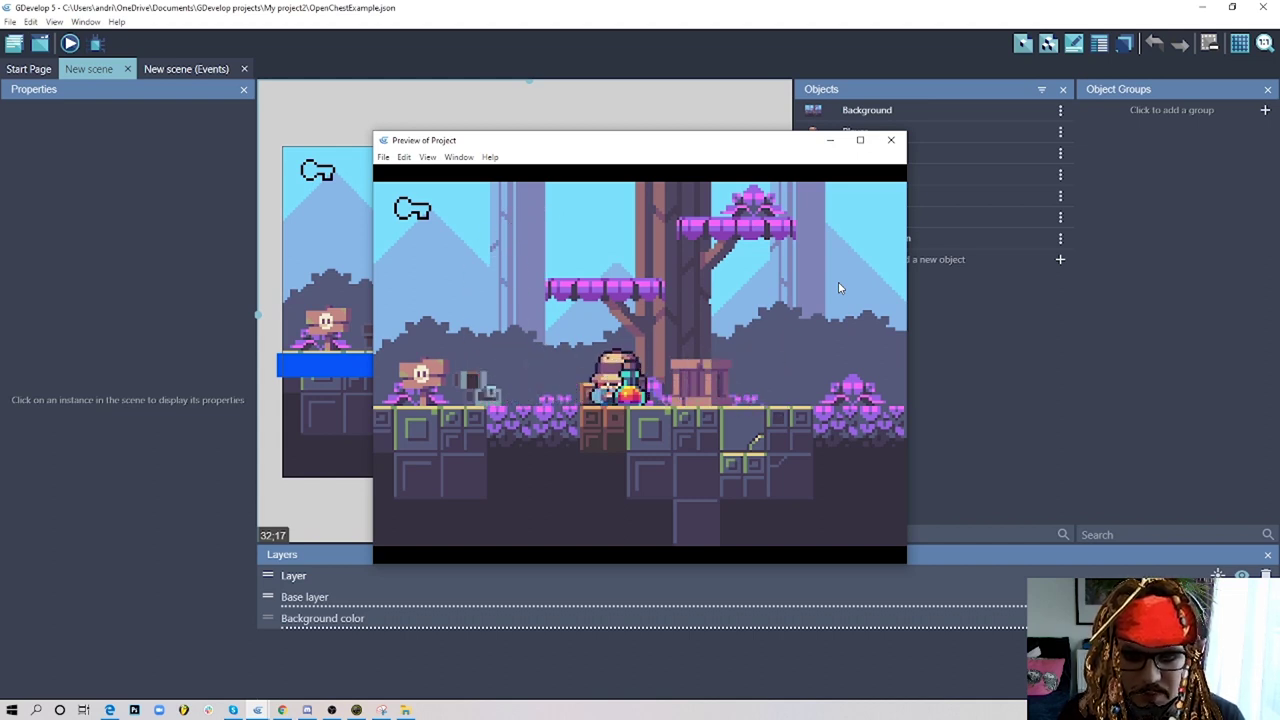
pyautogui.press('Right')
pyautogui.press('Left')
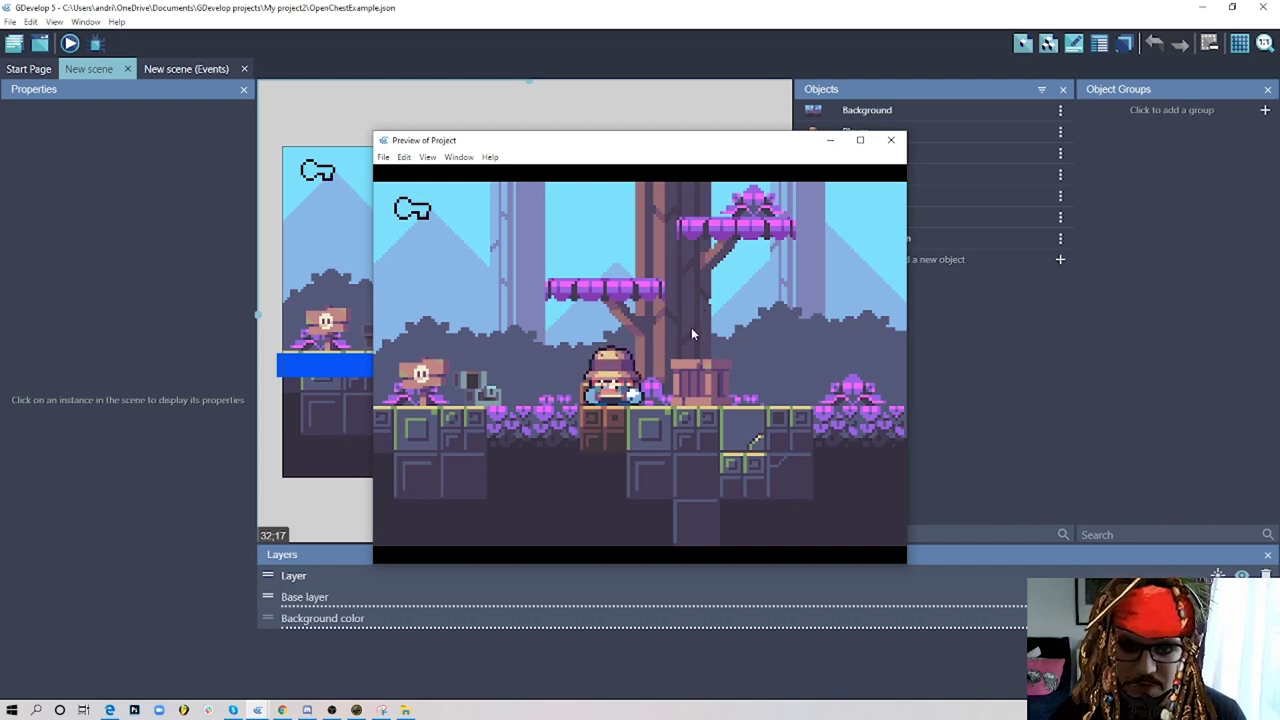
pyautogui.click(882, 147)
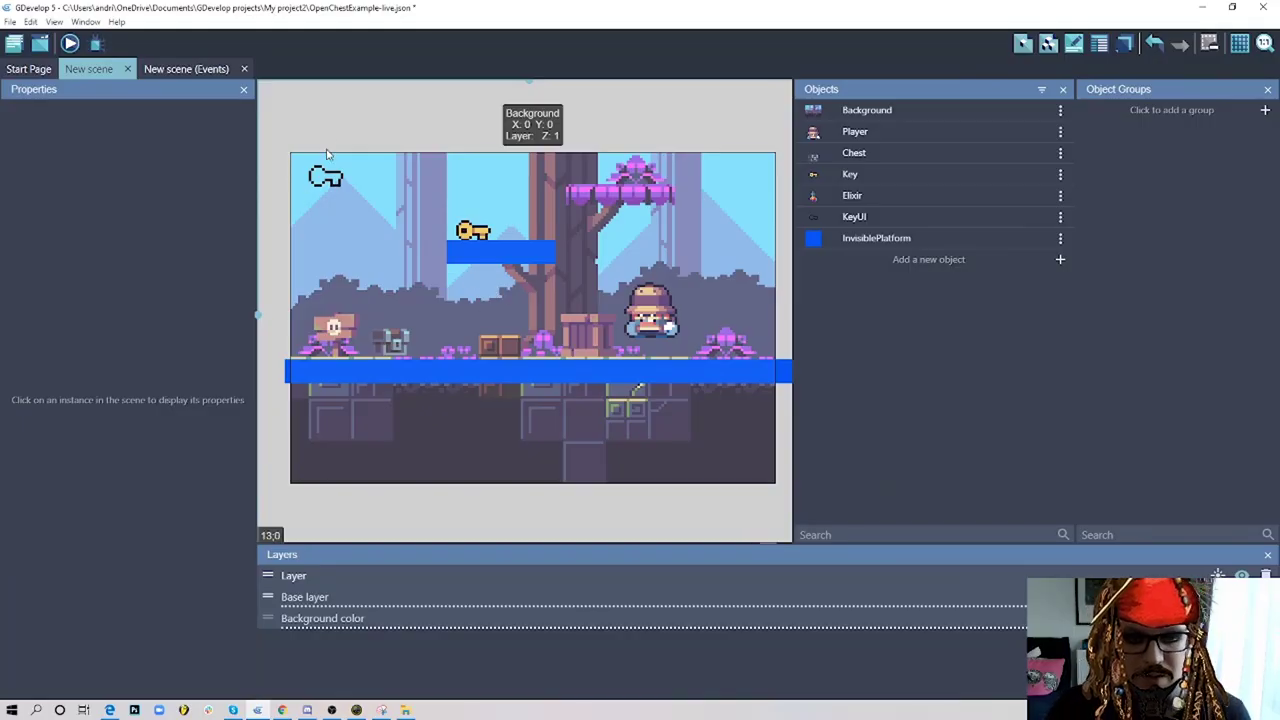
# - Review the events run at the beginning of the scene and inspect the InvisiblePlatform instances in the scene
pyautogui.moveTo(562, 129)
pyautogui.mouseDown(button='middle')
pyautogui.moveTo(551, 129)
pyautogui.moveTo(587, 130)
pyautogui.moveTo(560, 123)
pyautogui.mouseUp(button='middle')
pyautogui.moveTo(412, 130)
pyautogui.mouseDown(button='middle')
pyautogui.moveTo(414, 154)
pyautogui.moveTo(431, 136)
pyautogui.mouseUp(button='middle')
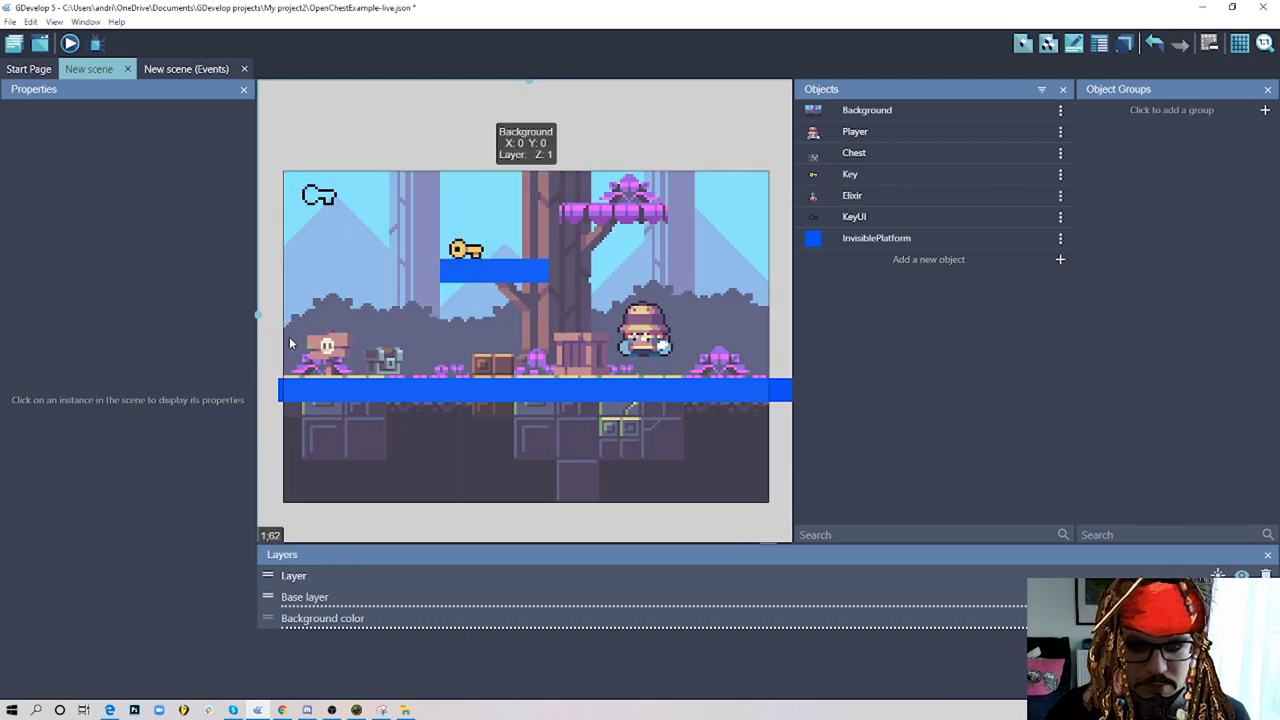
pyautogui.click(196, 68)
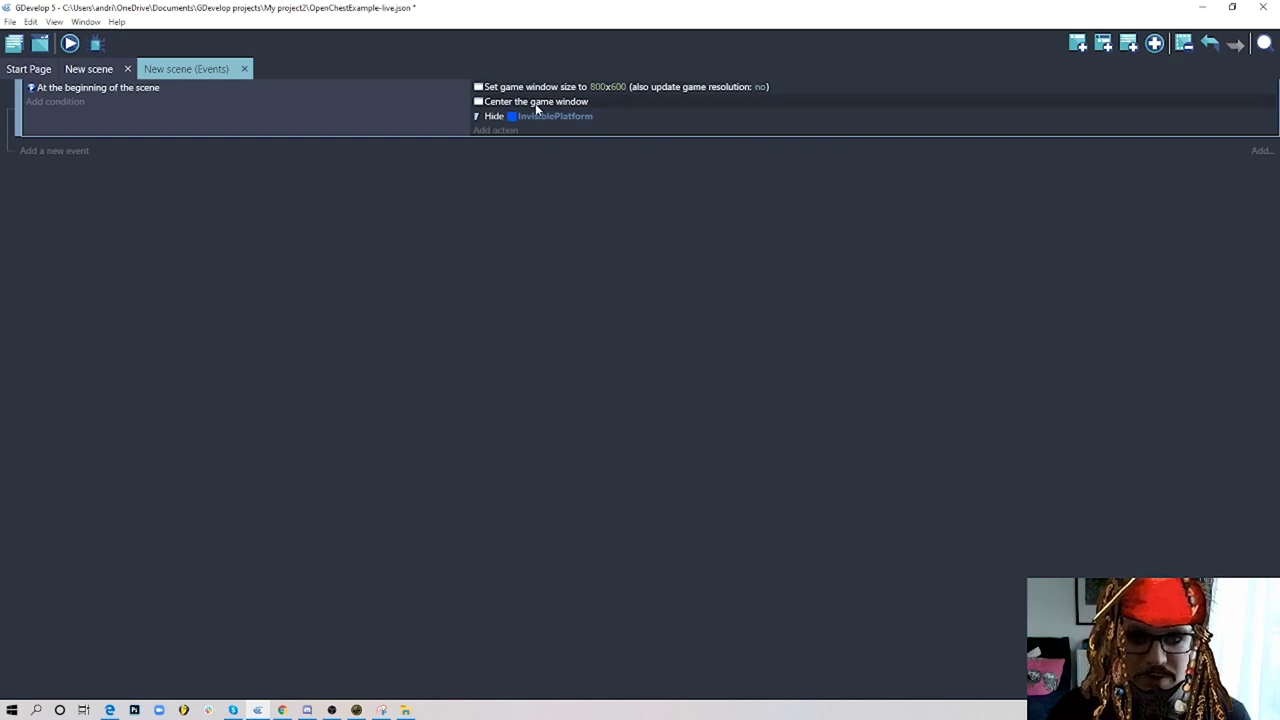
pyautogui.click(89, 68)
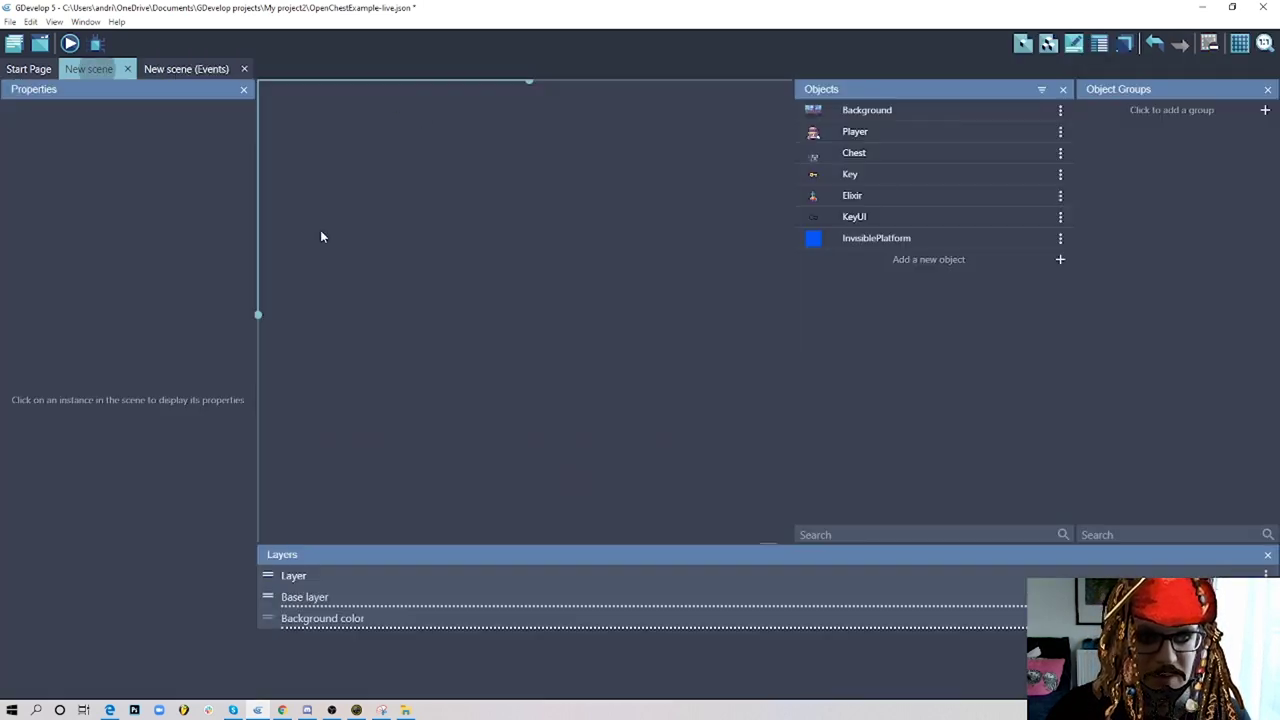
pyautogui.click(524, 392)
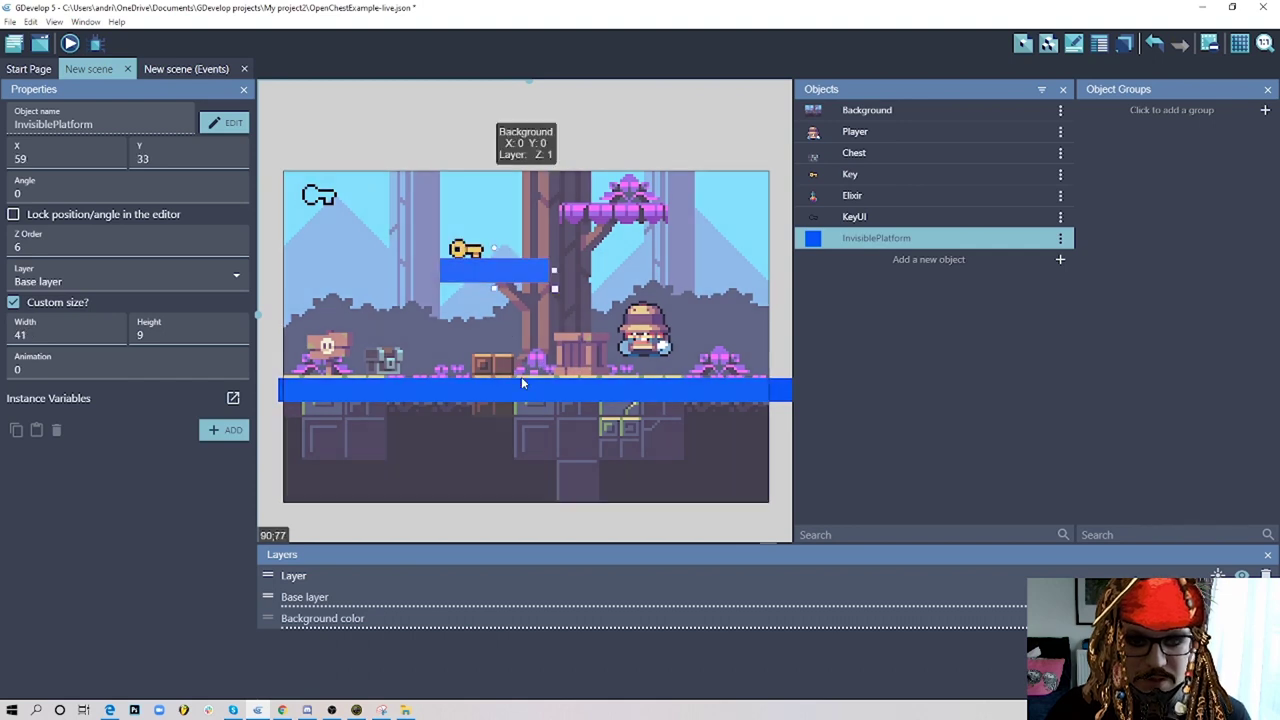
pyautogui.click(507, 137)
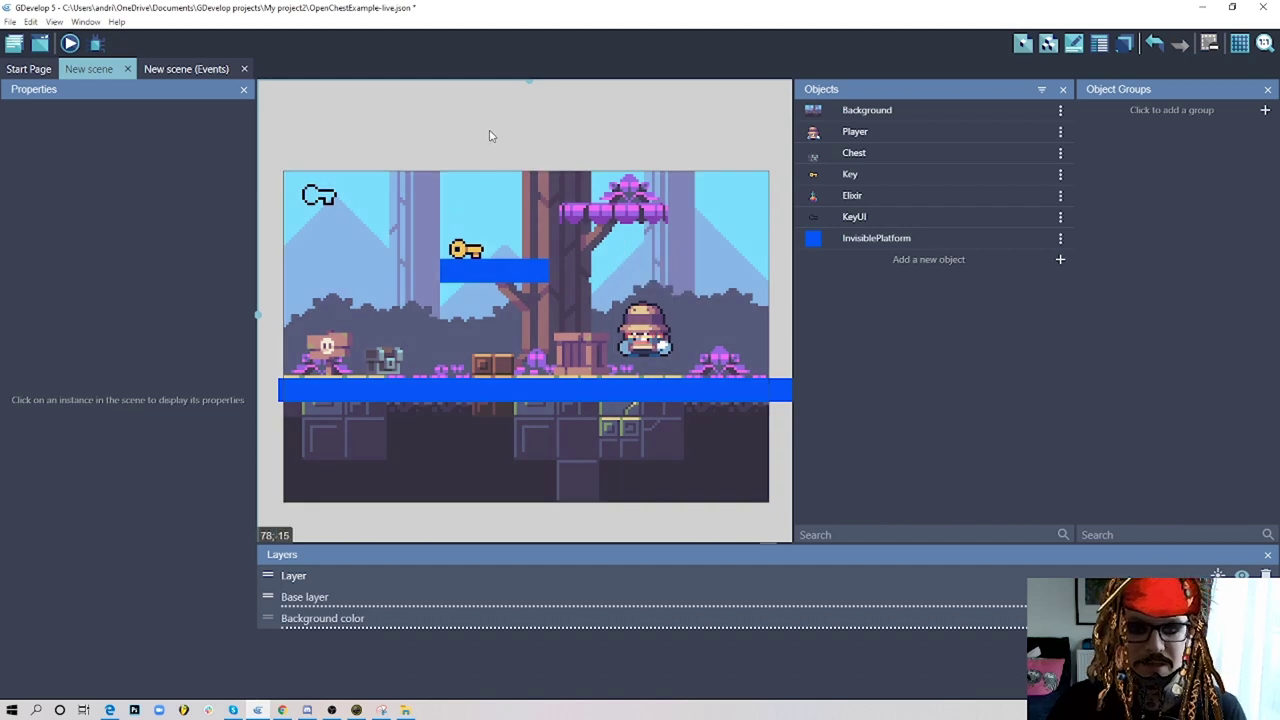
# - Reposition the Player just above the ground platform, to the right of the wooden crate
pyautogui.moveTo(640, 335); pyautogui.dragTo(585, 340)
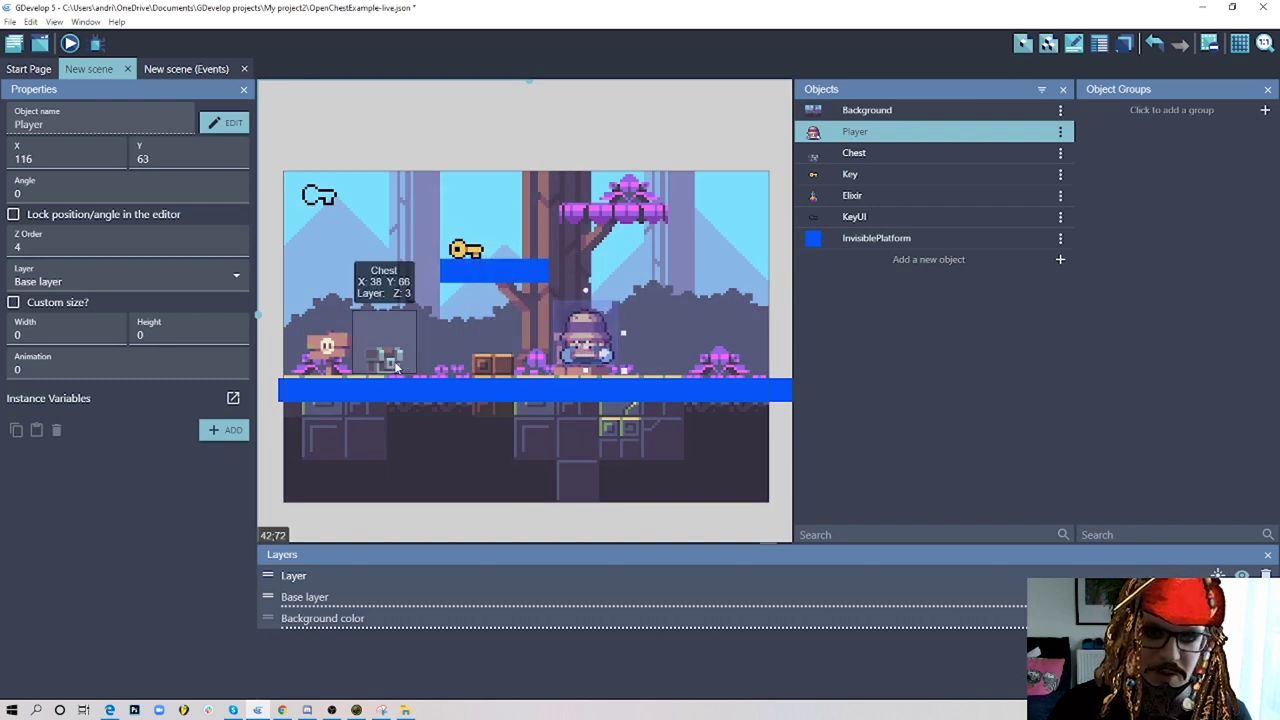
pyautogui.moveTo(604, 345); pyautogui.dragTo(657, 360)
pyautogui.click(419, 137)
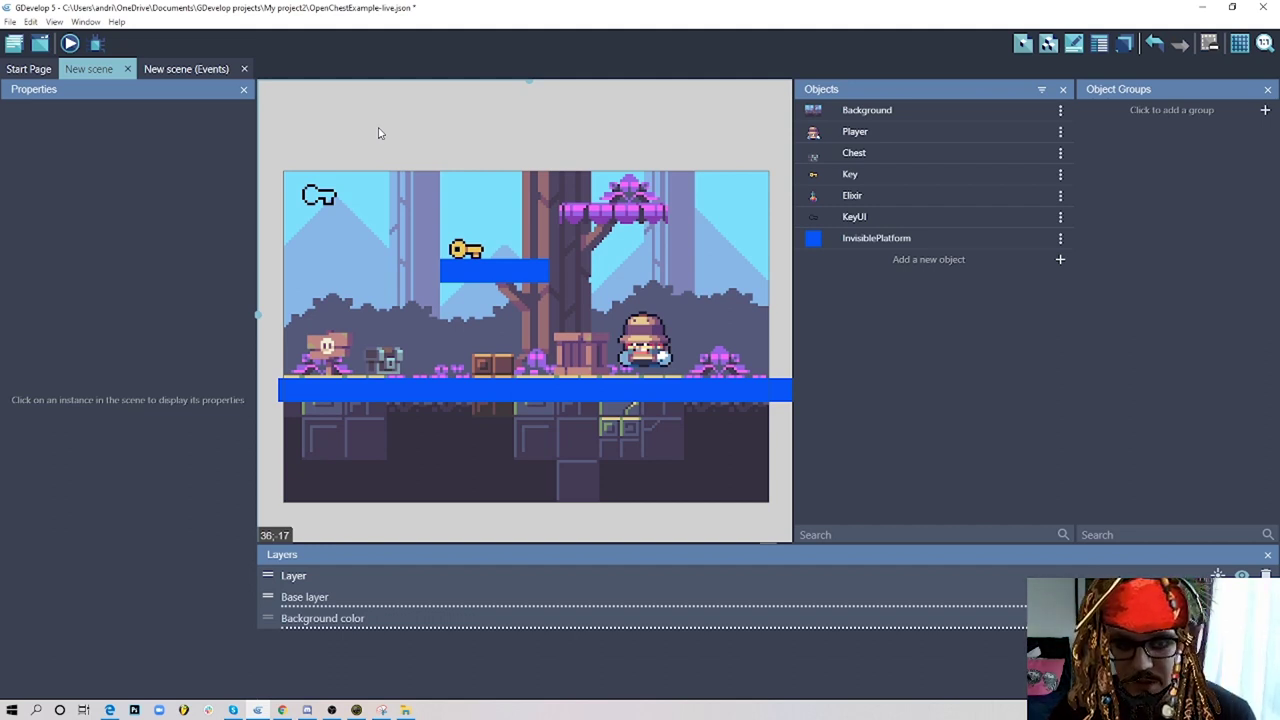
# - Add a scene variable named Key with the value 0 and apply it
pyautogui.rightClick(421, 126)
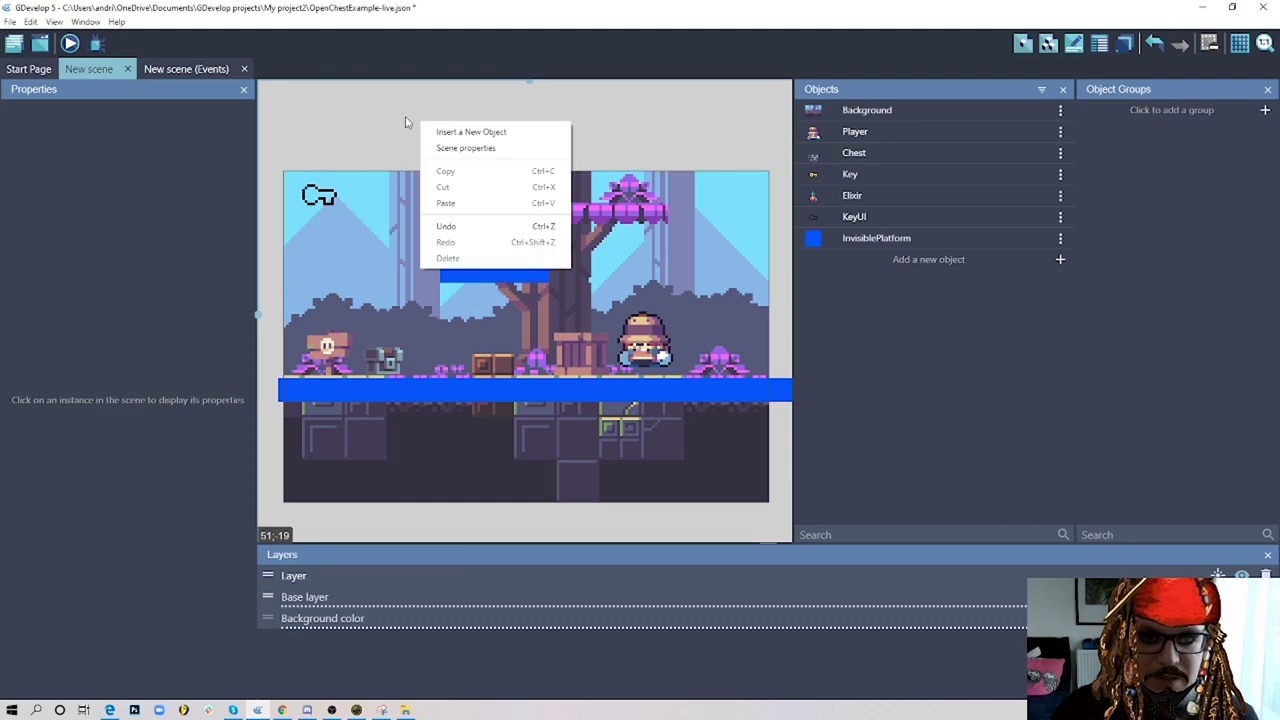
pyautogui.click(466, 148)
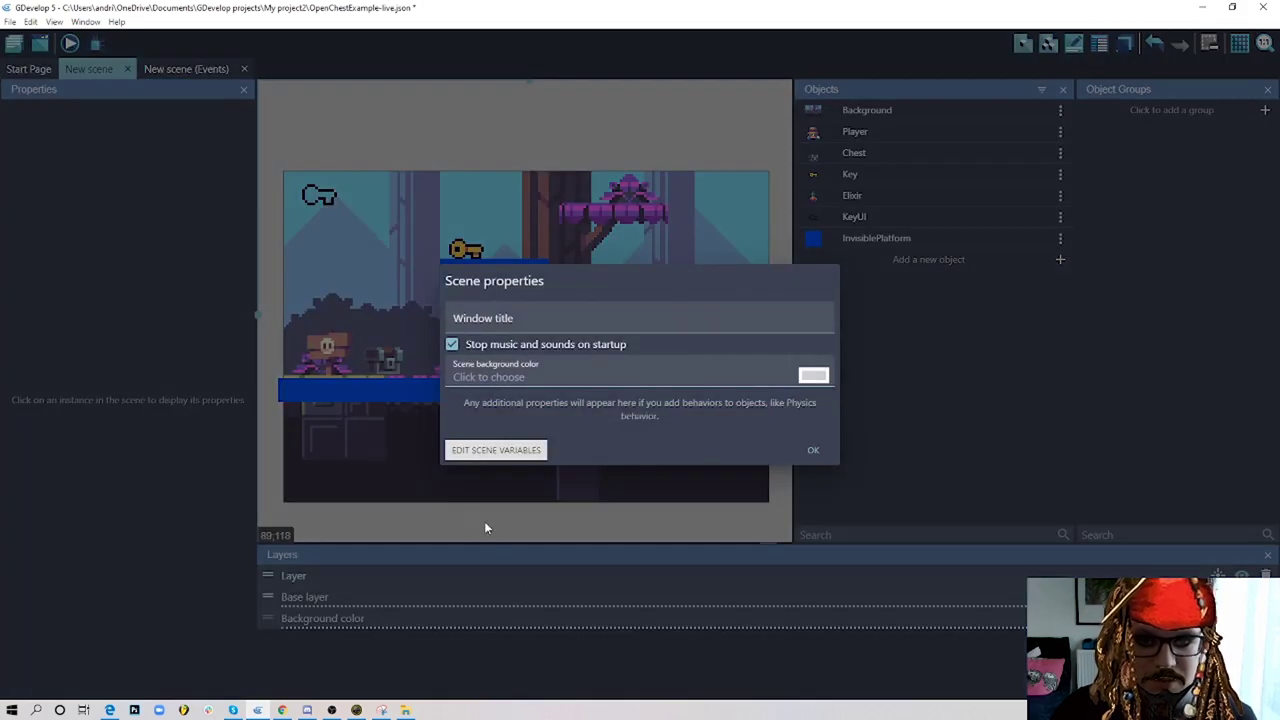
pyautogui.click(498, 452)
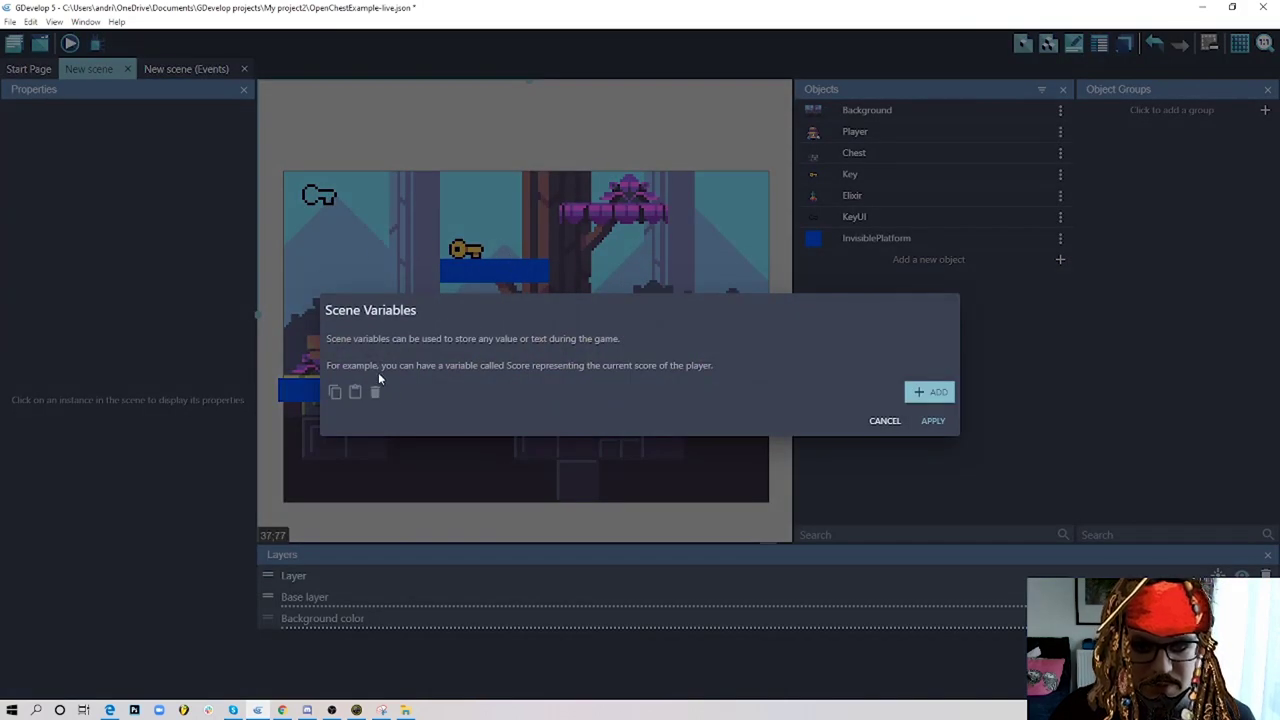
pyautogui.click(930, 392)
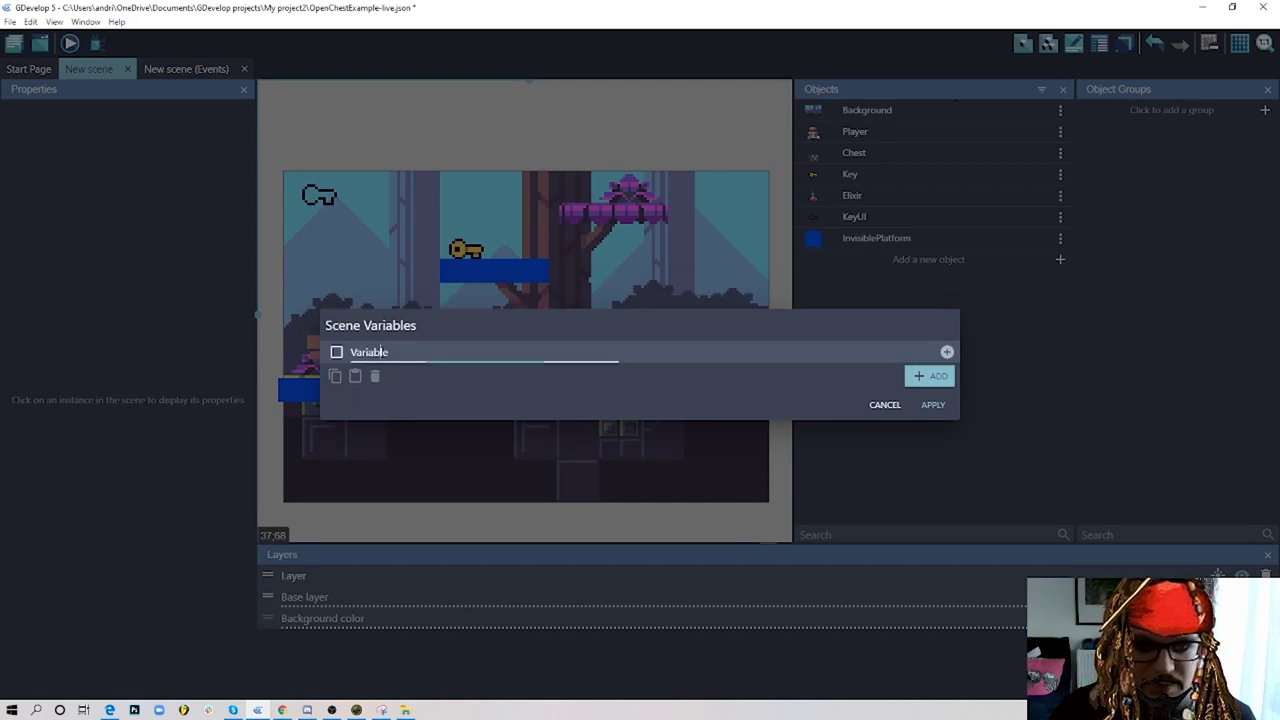
pyautogui.doubleClick(352, 356)
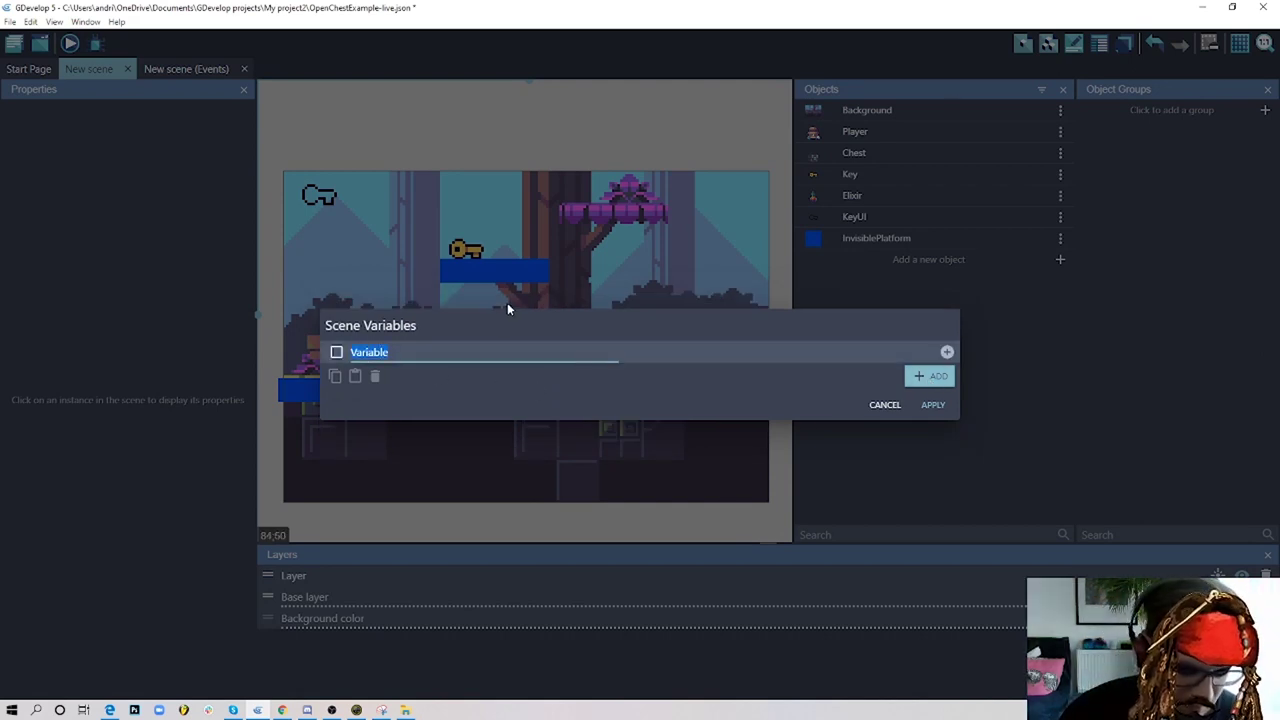
pyautogui.write('Key')
pyautogui.click(689, 350)
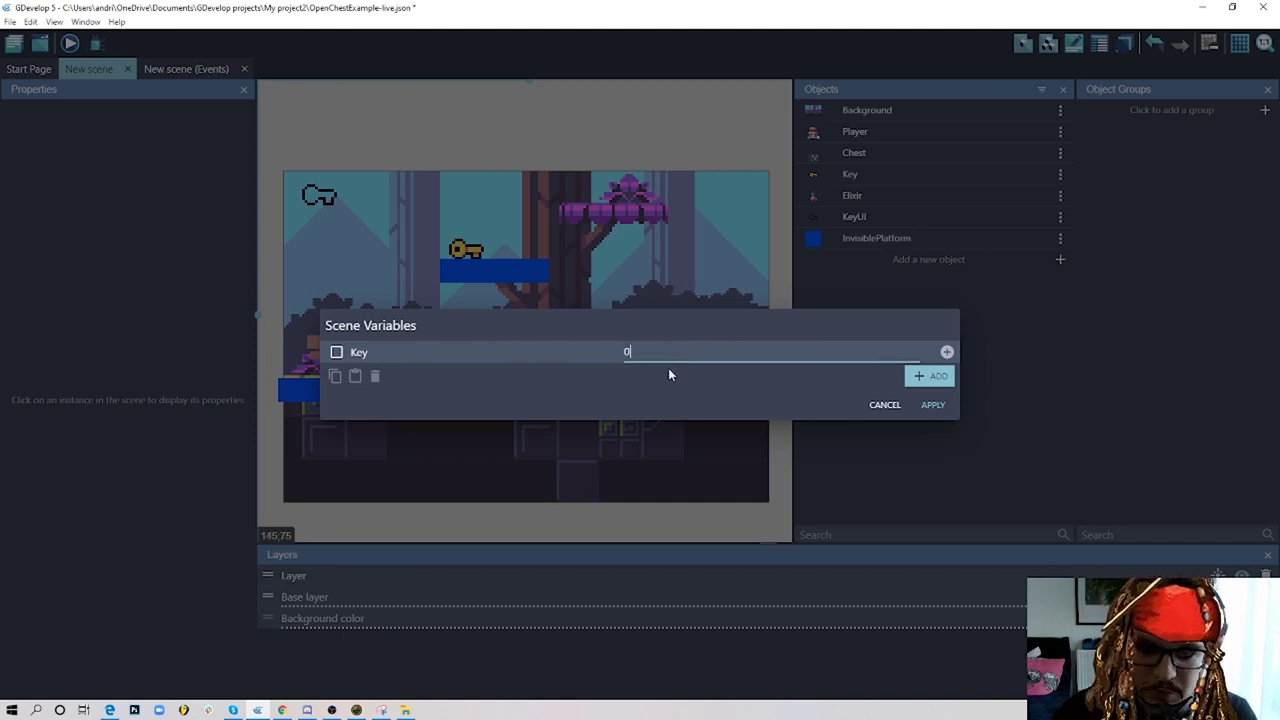
pyautogui.click(633, 385)
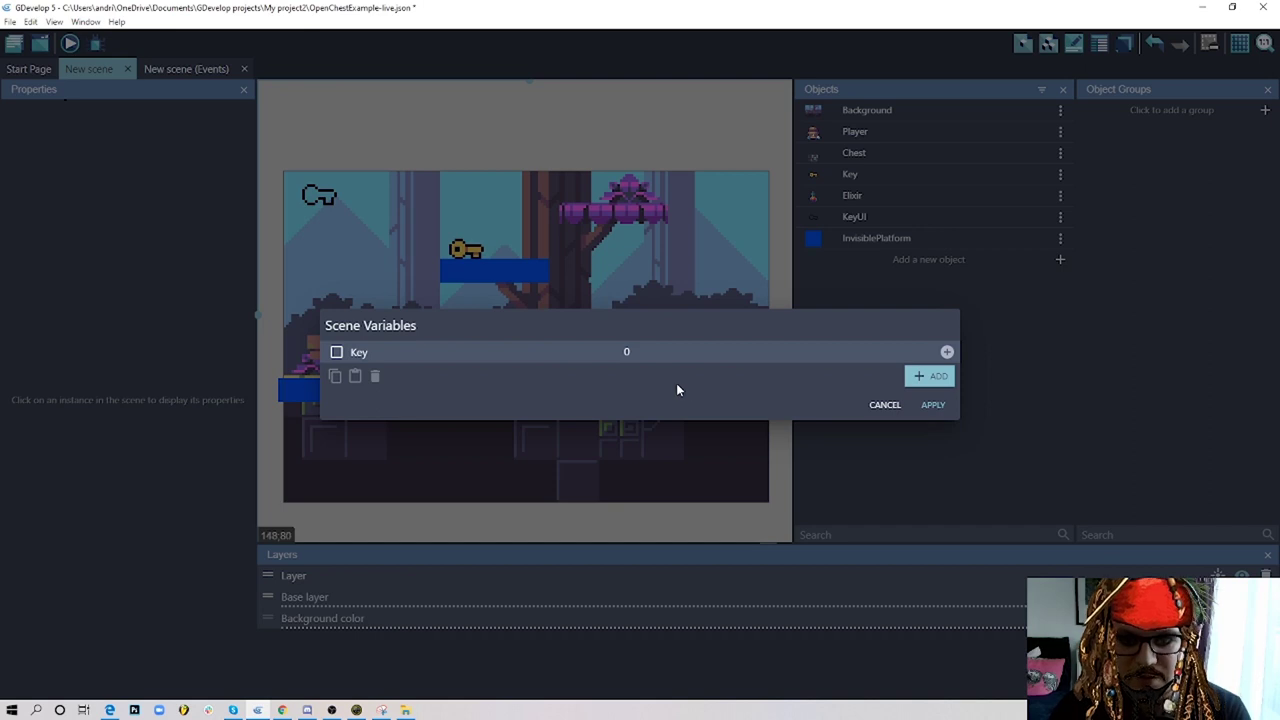
pyautogui.click(933, 405)
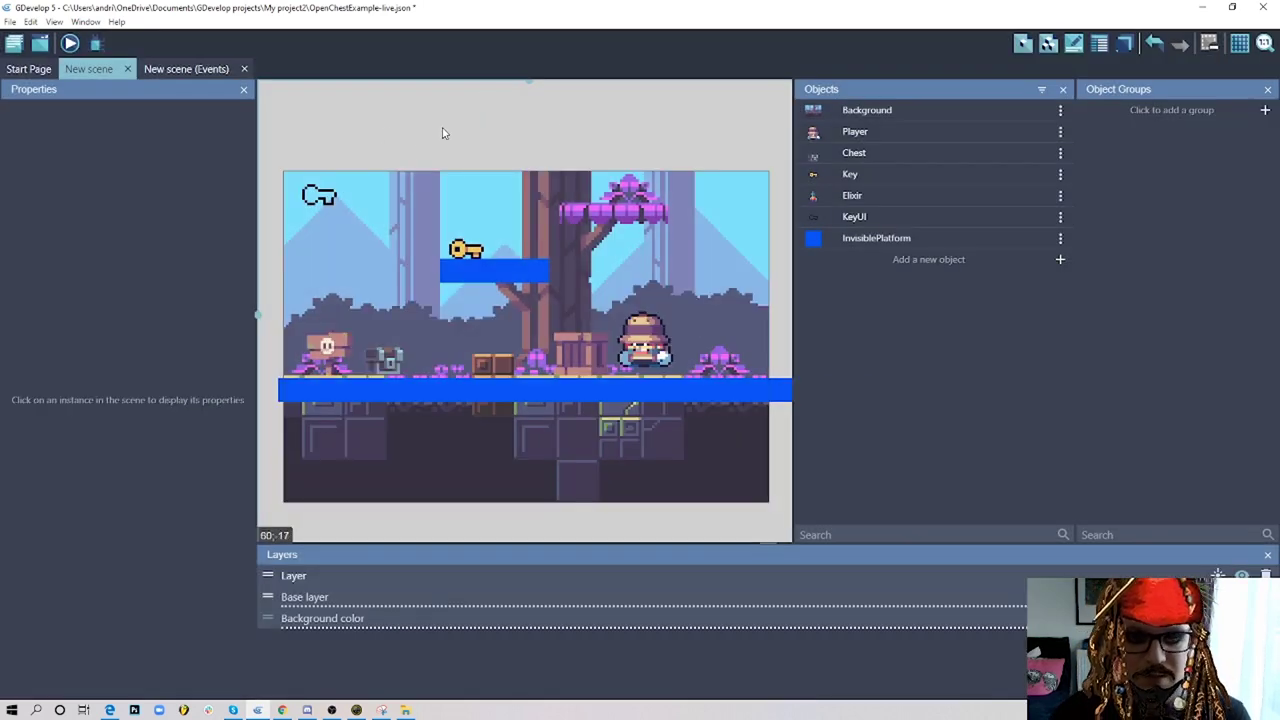
# - Add a new empty event to the scene's events with a Collision condition between the Player and Key objects
pyautogui.click(236, 68)
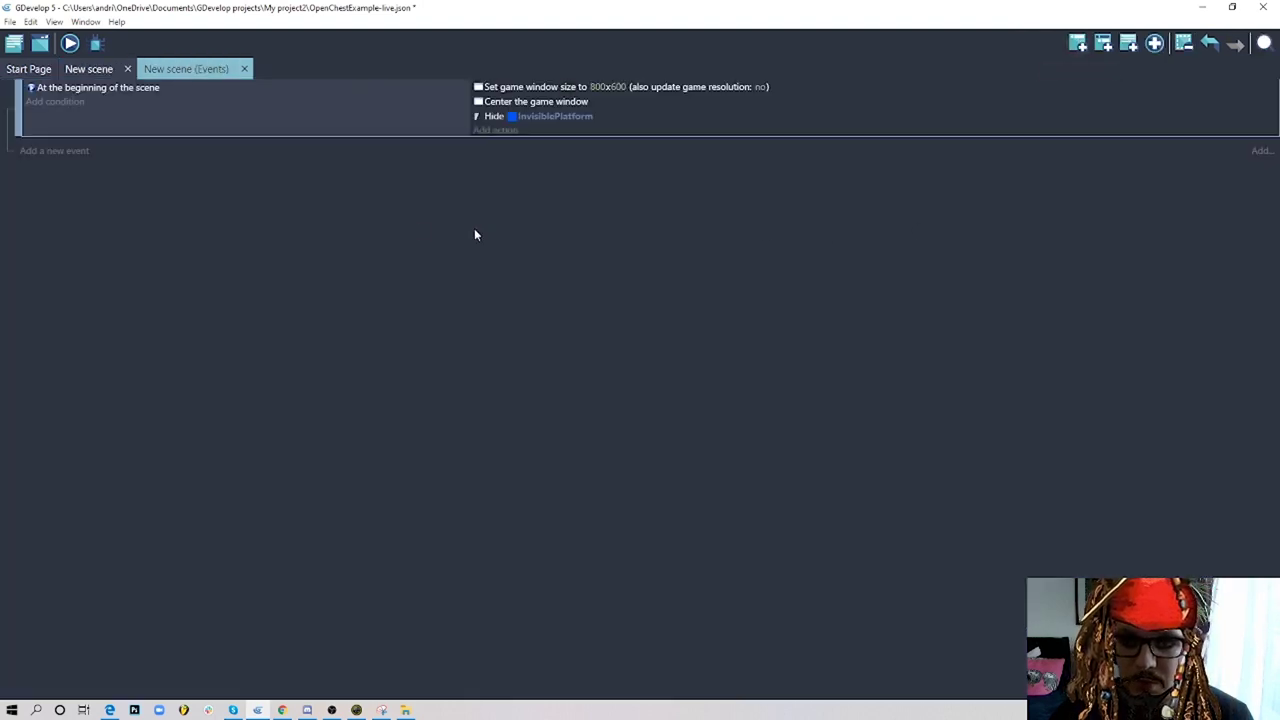
pyautogui.click(1080, 48)
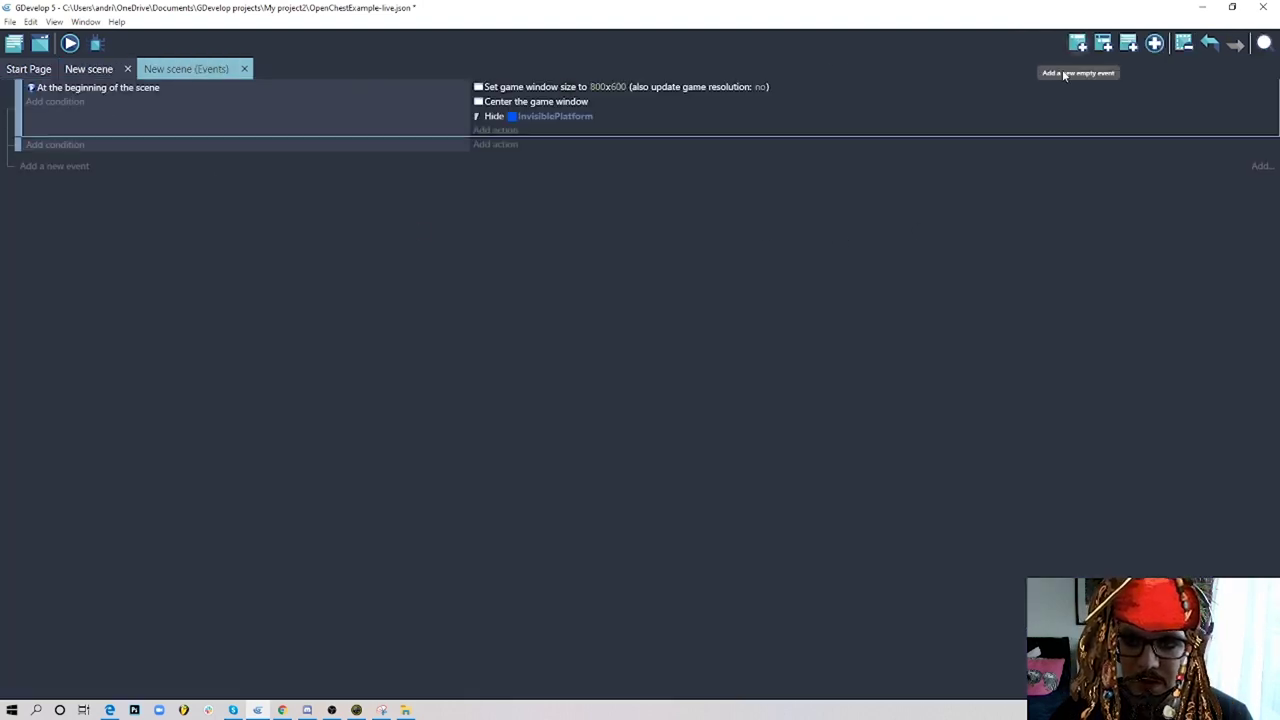
pyautogui.click(75, 148)
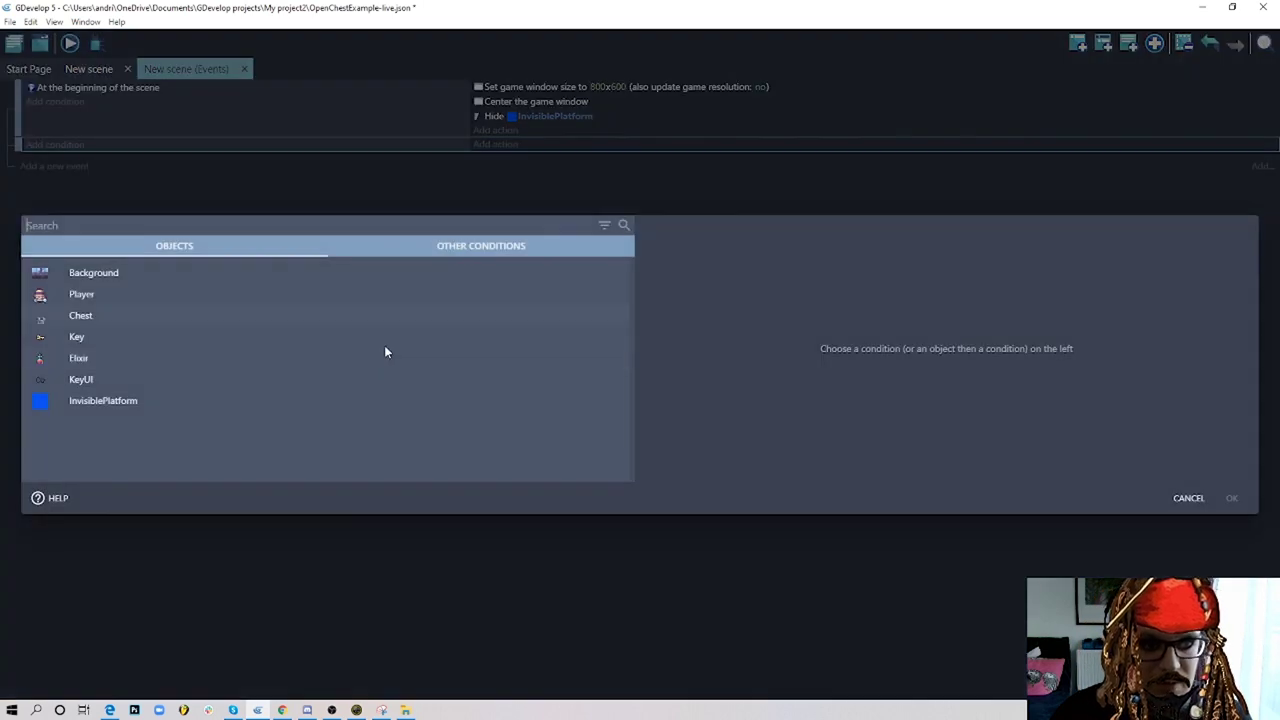
pyautogui.click(100, 294)
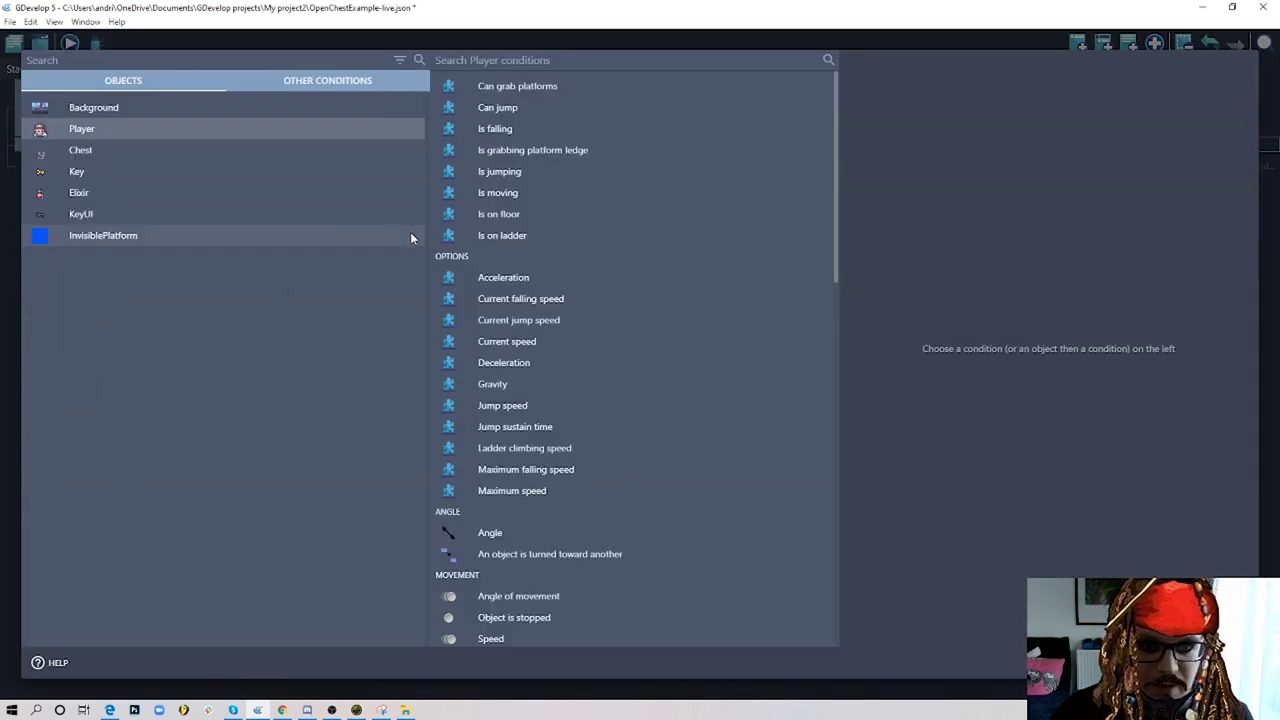
pyautogui.click(547, 59)
pyautogui.write('coll')
pyautogui.click(577, 296)
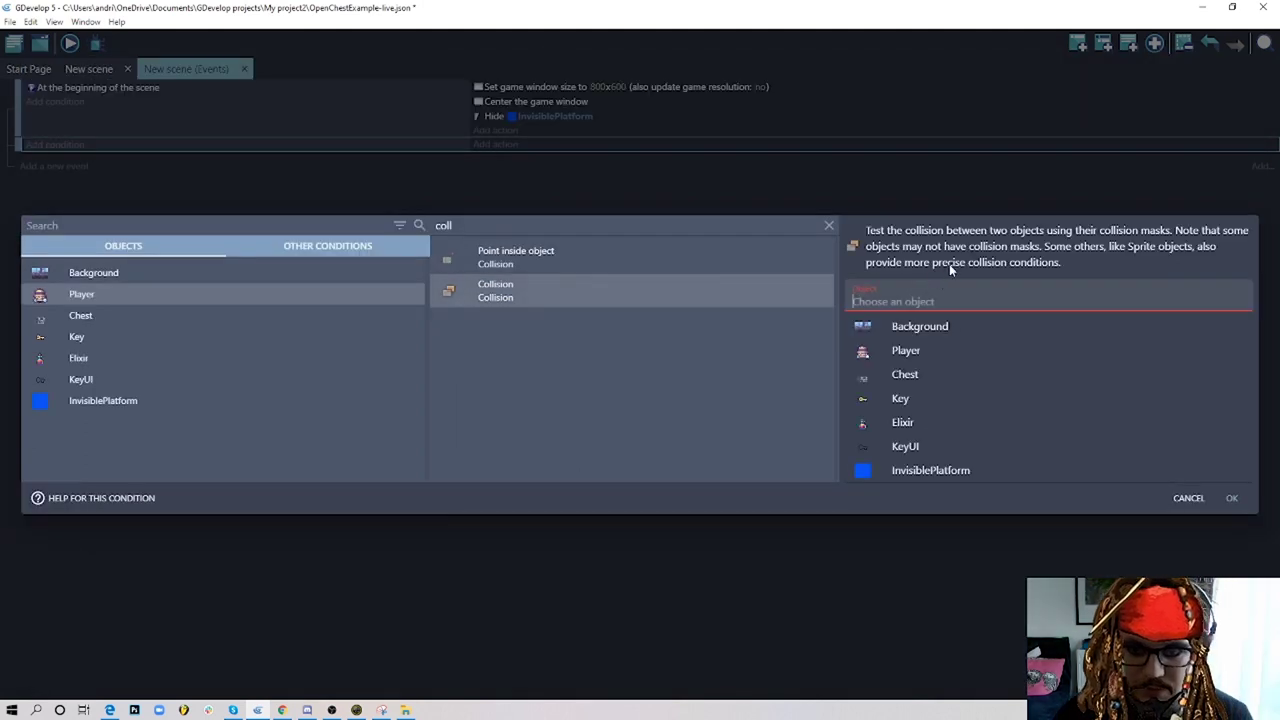
pyautogui.click(924, 400)
pyautogui.click(1230, 497)
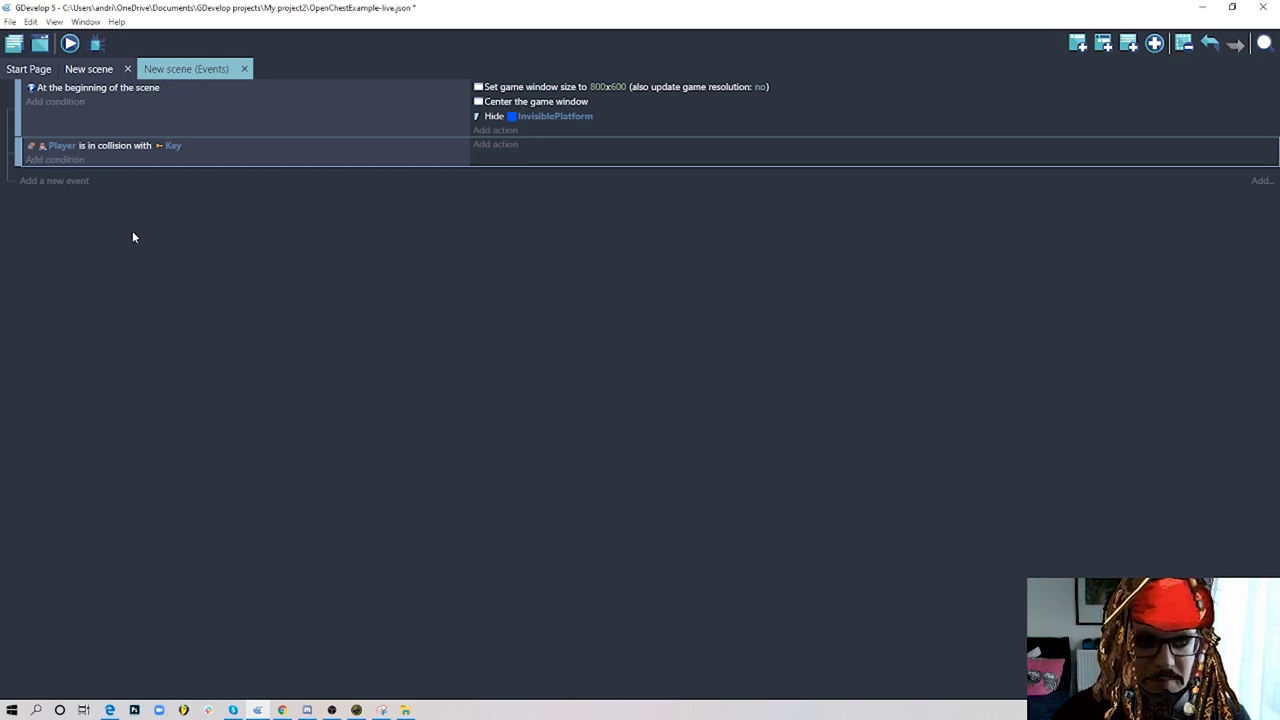
# - Add a Key pressed condition for the Return key to the Player–Key collision event
pyautogui.click(60, 160)
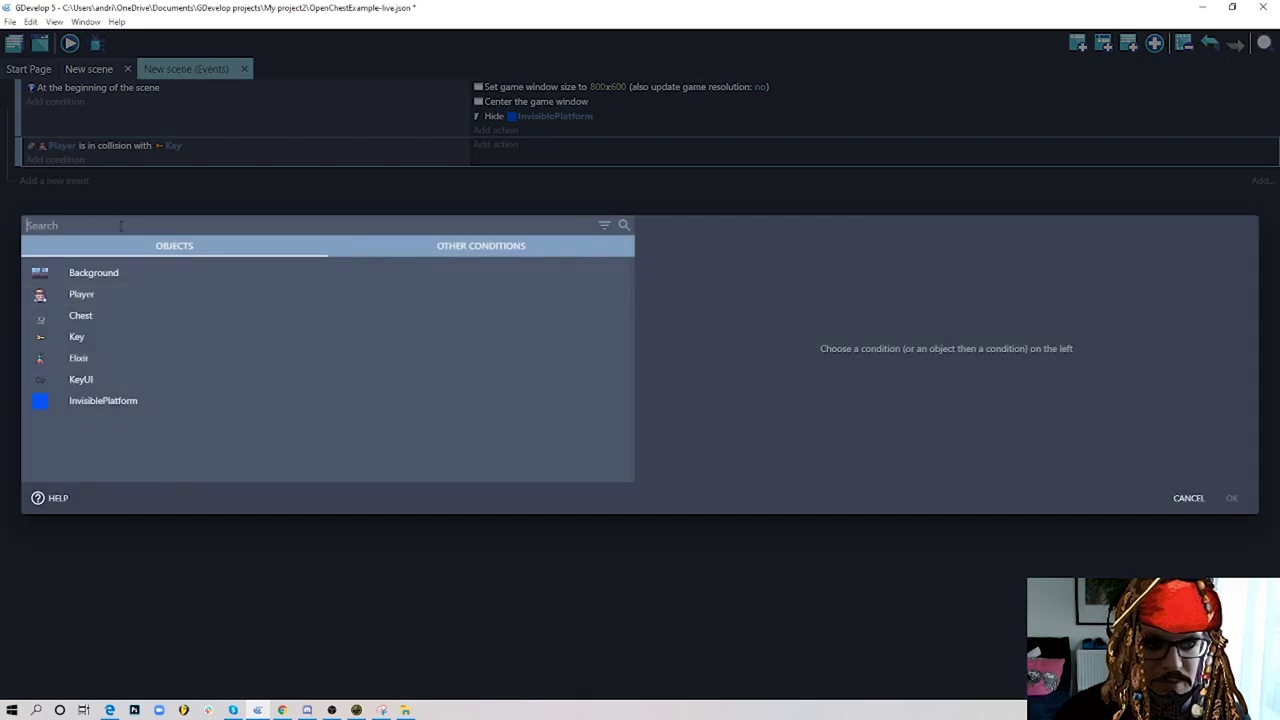
pyautogui.write('key')
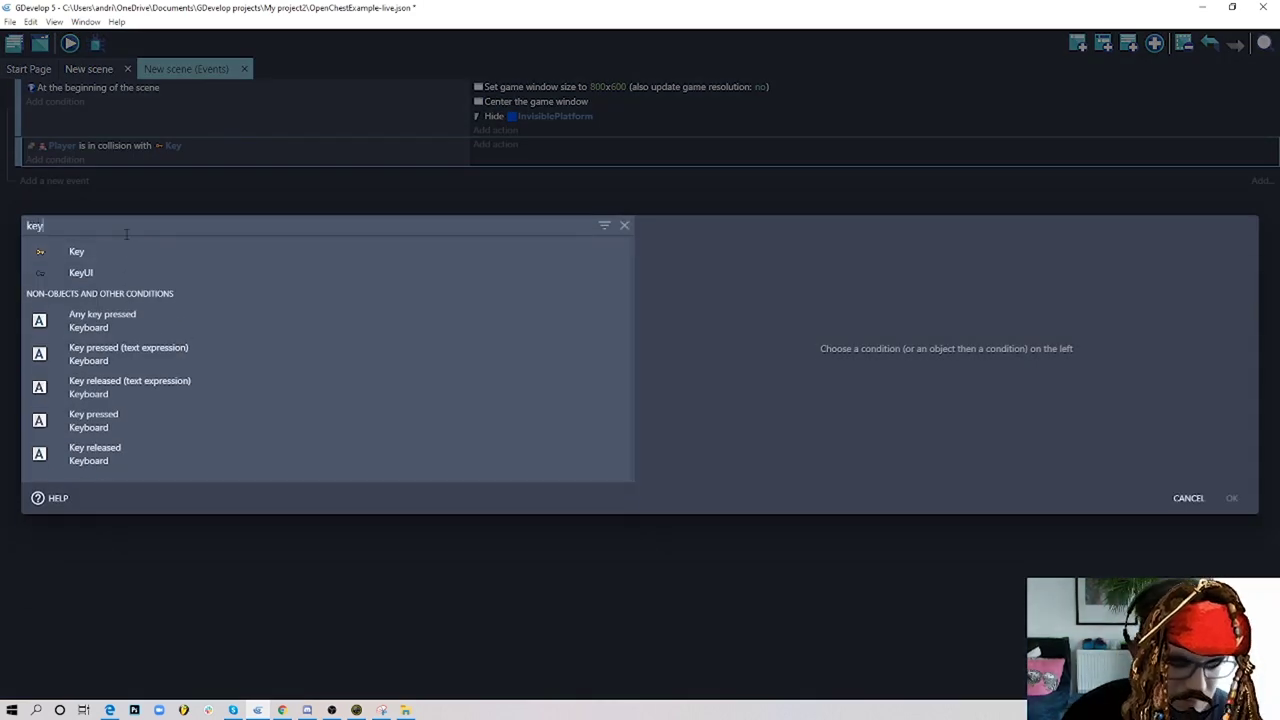
pyautogui.click(165, 413)
pyautogui.write('retu')
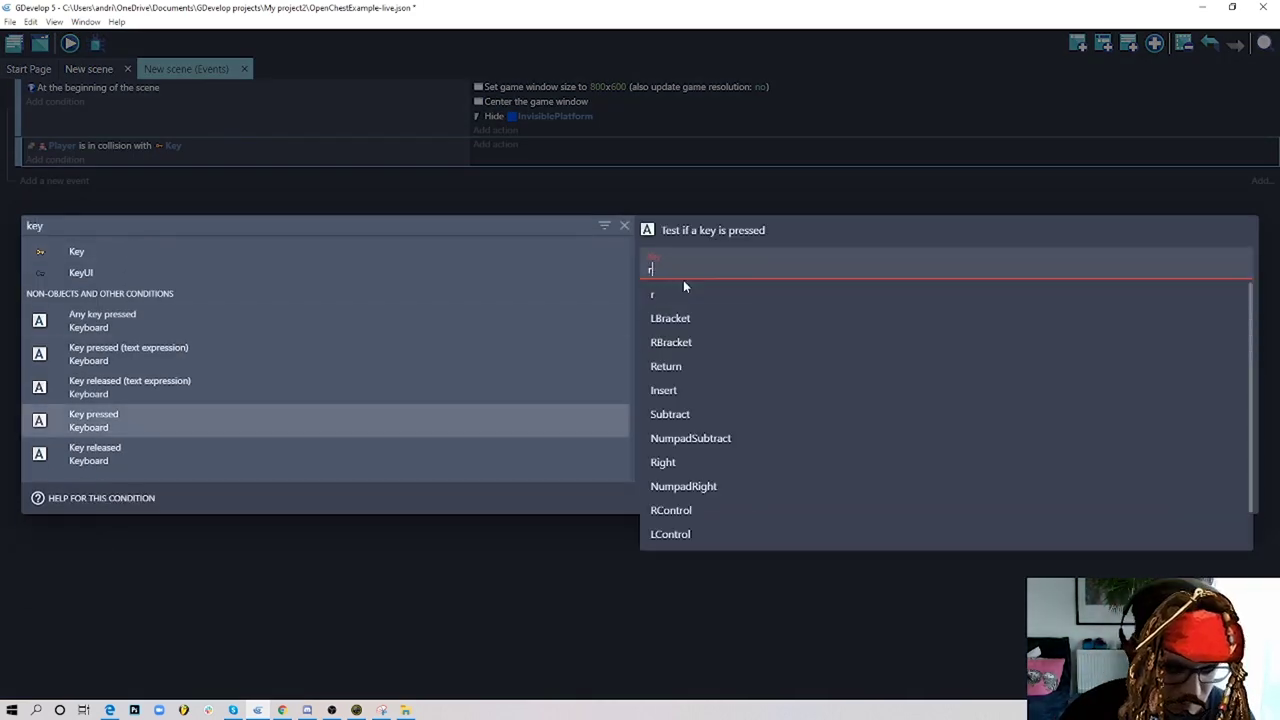
pyautogui.click(697, 291)
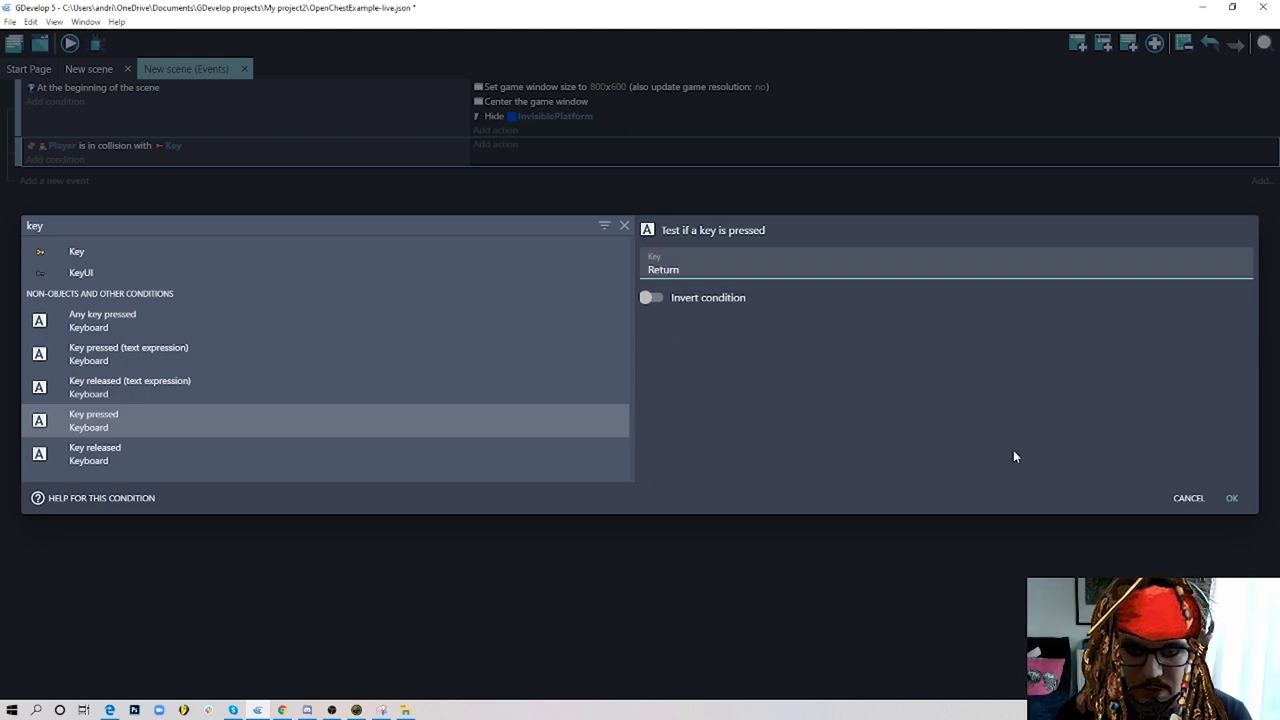
pyautogui.click(1229, 497)
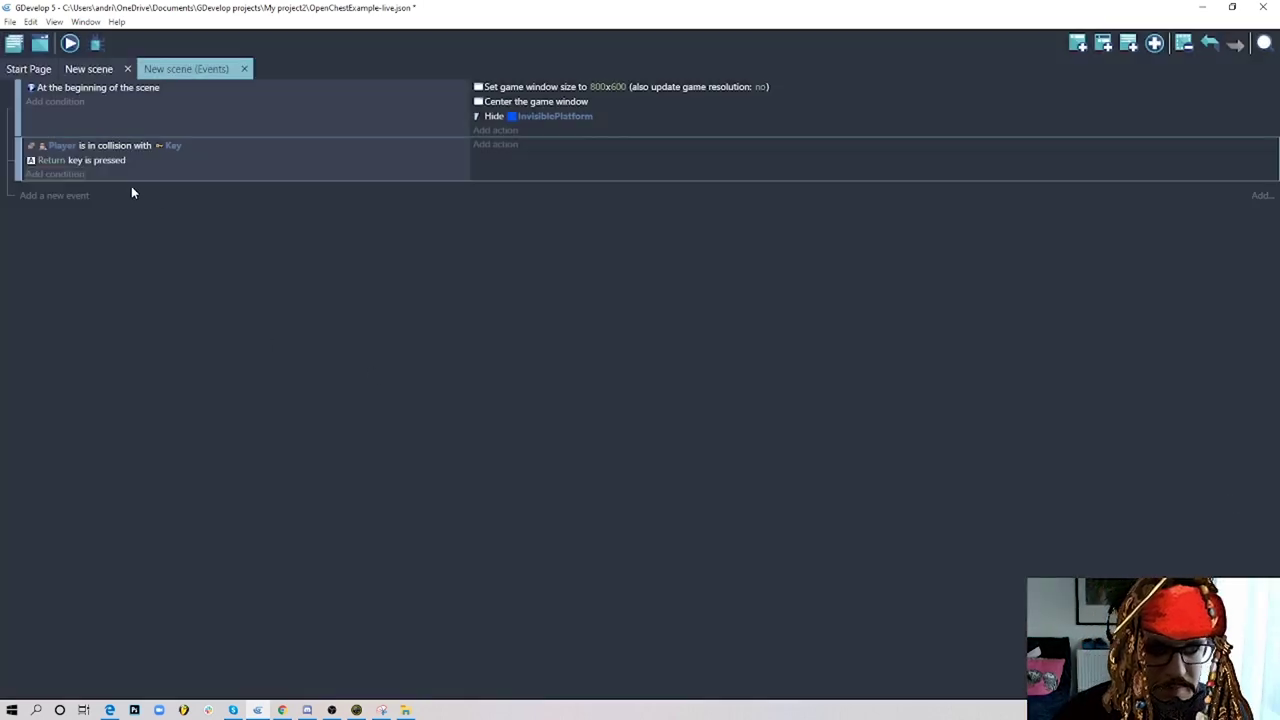
# - Add a Trigger once while true condition to the Player–Key collision event
pyautogui.click(62, 174)
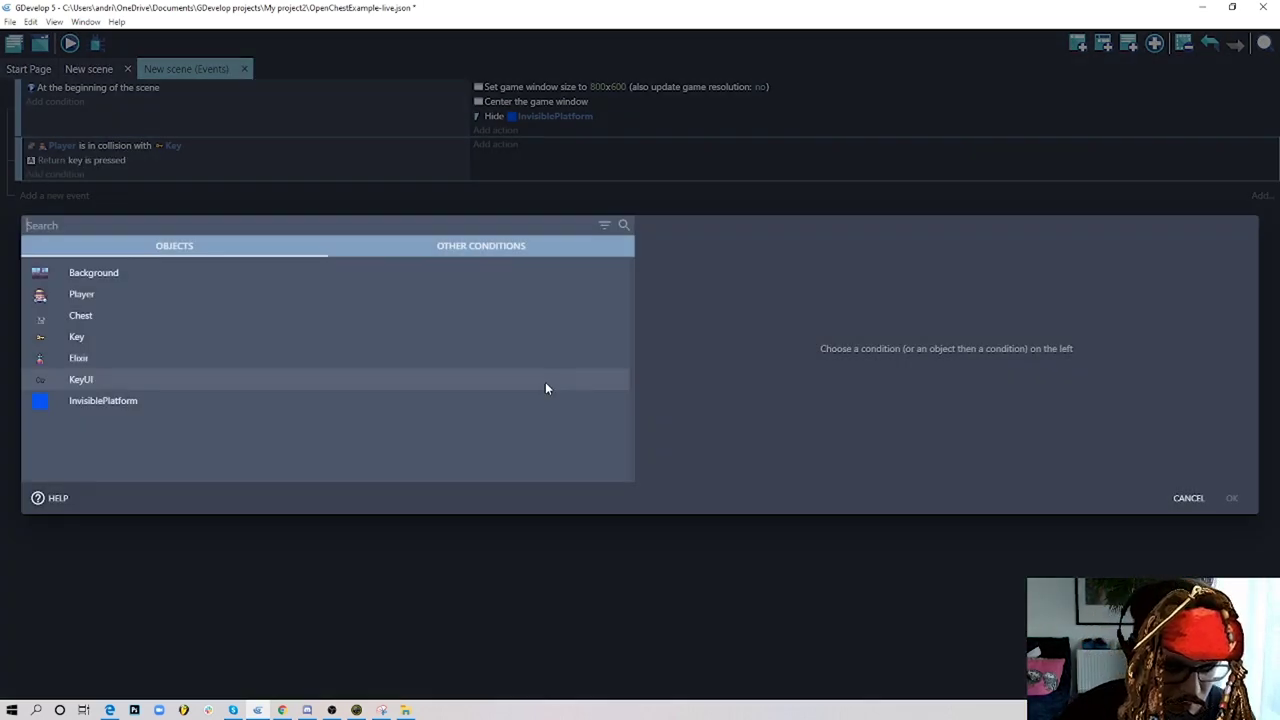
pyautogui.write('trigger')
pyautogui.click(215, 284)
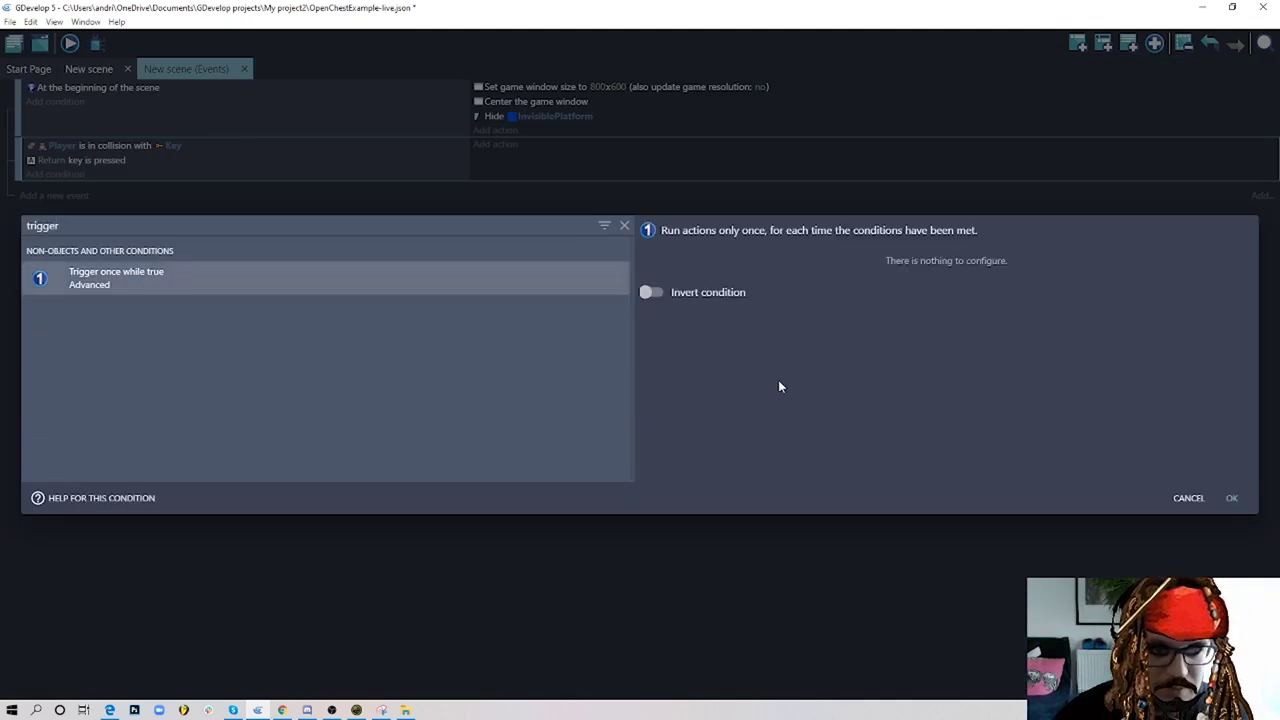
pyautogui.click(1232, 498)
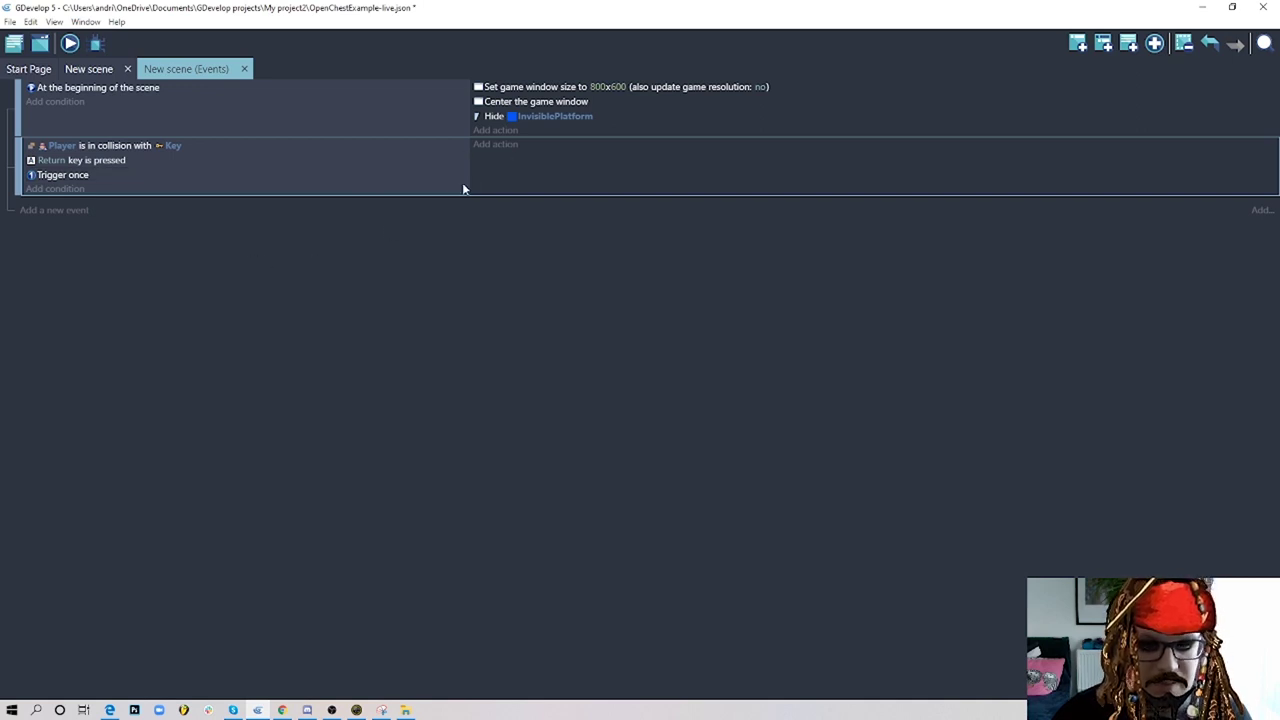
# - Add an action to the Player–Key collision event that deletes the Key object
pyautogui.click(505, 146)
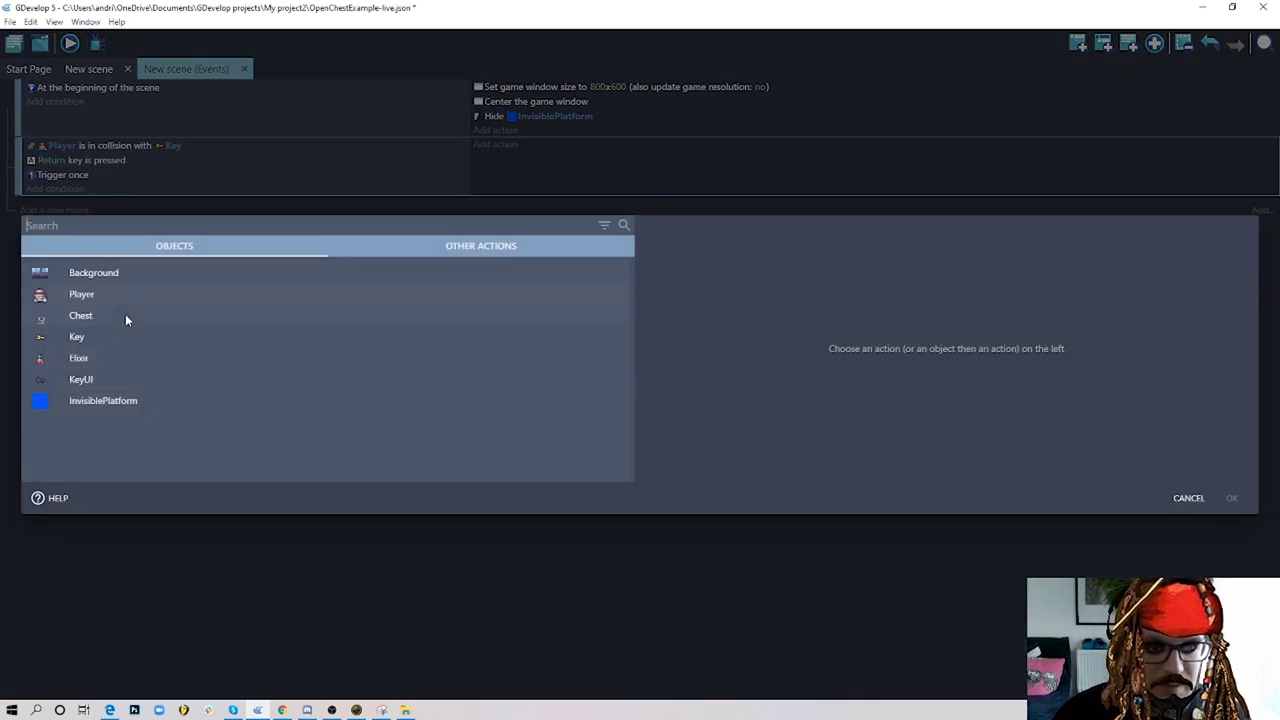
pyautogui.click(110, 343)
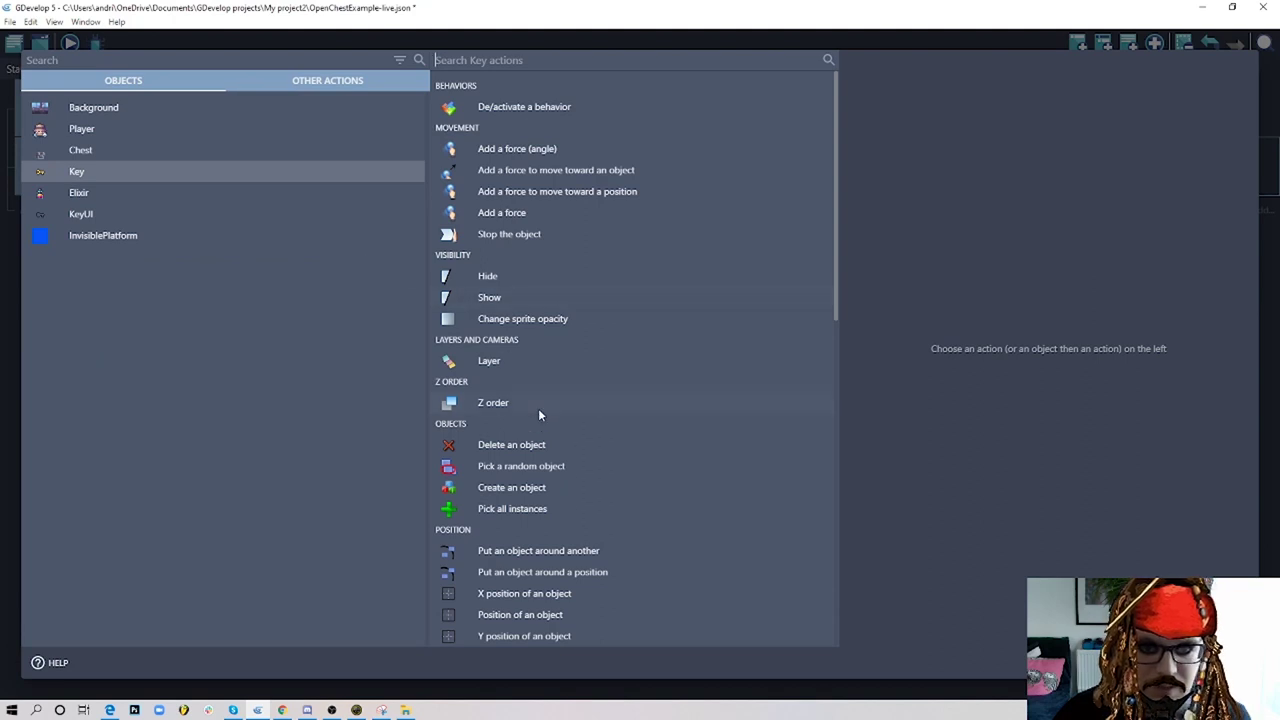
pyautogui.click(515, 446)
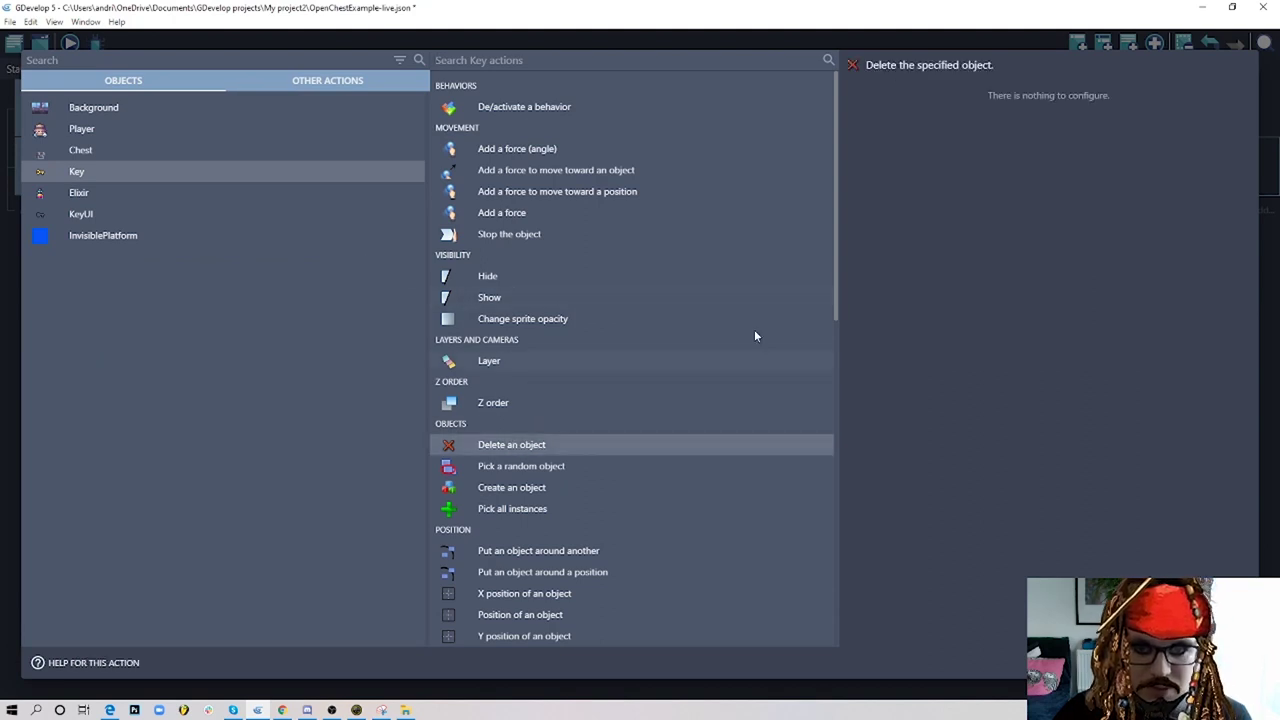
pyautogui.click(1225, 662)
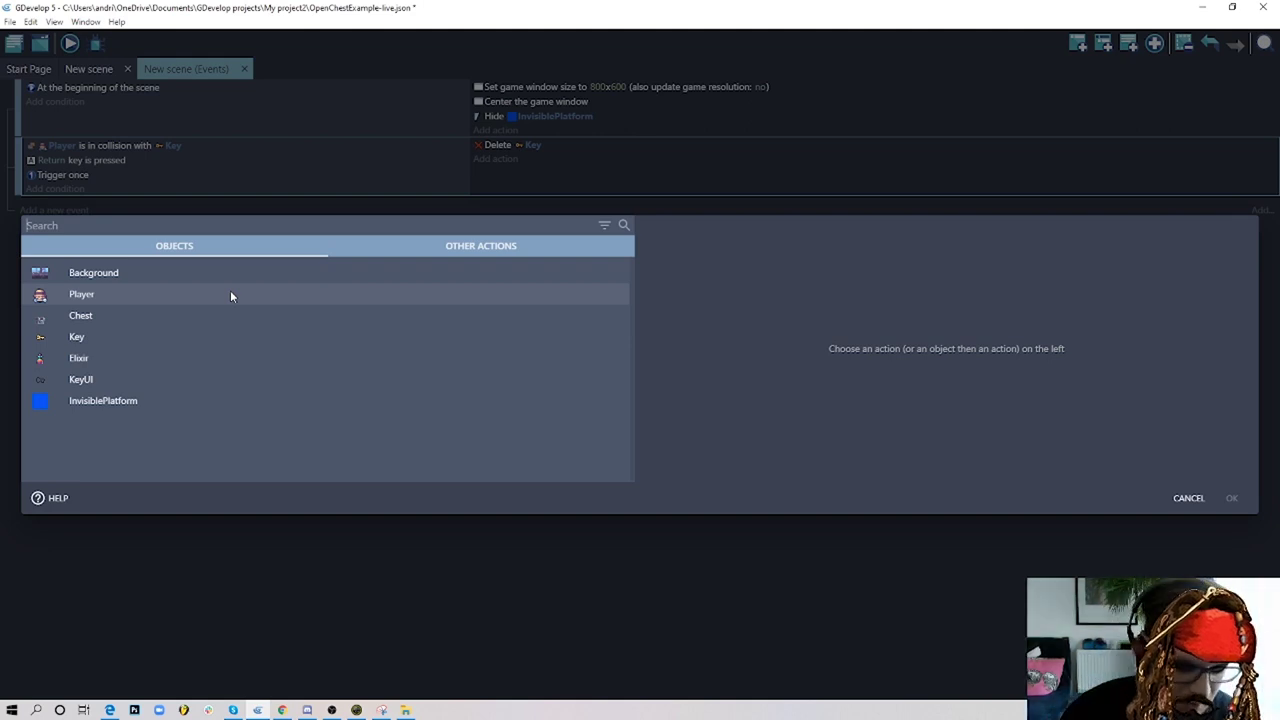
# - Add an action to the collision event that sets the value of the scene variable Key to 1
pyautogui.write('var')
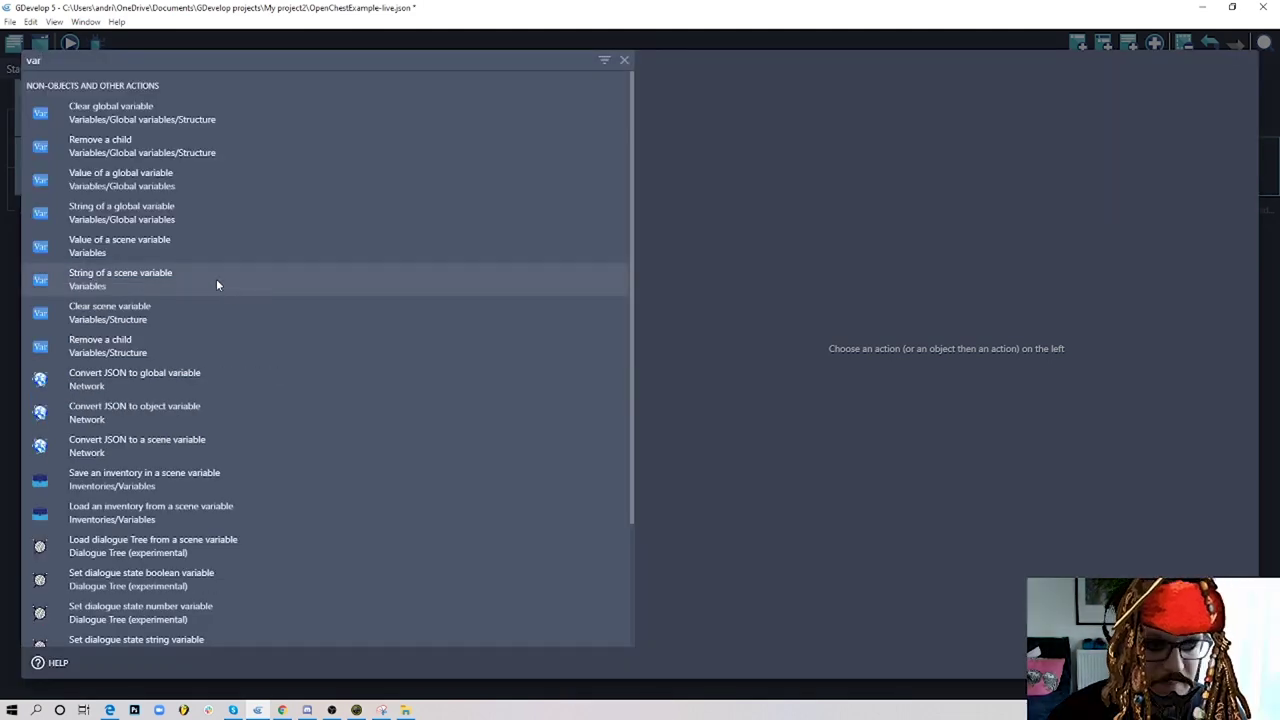
pyautogui.click(205, 245)
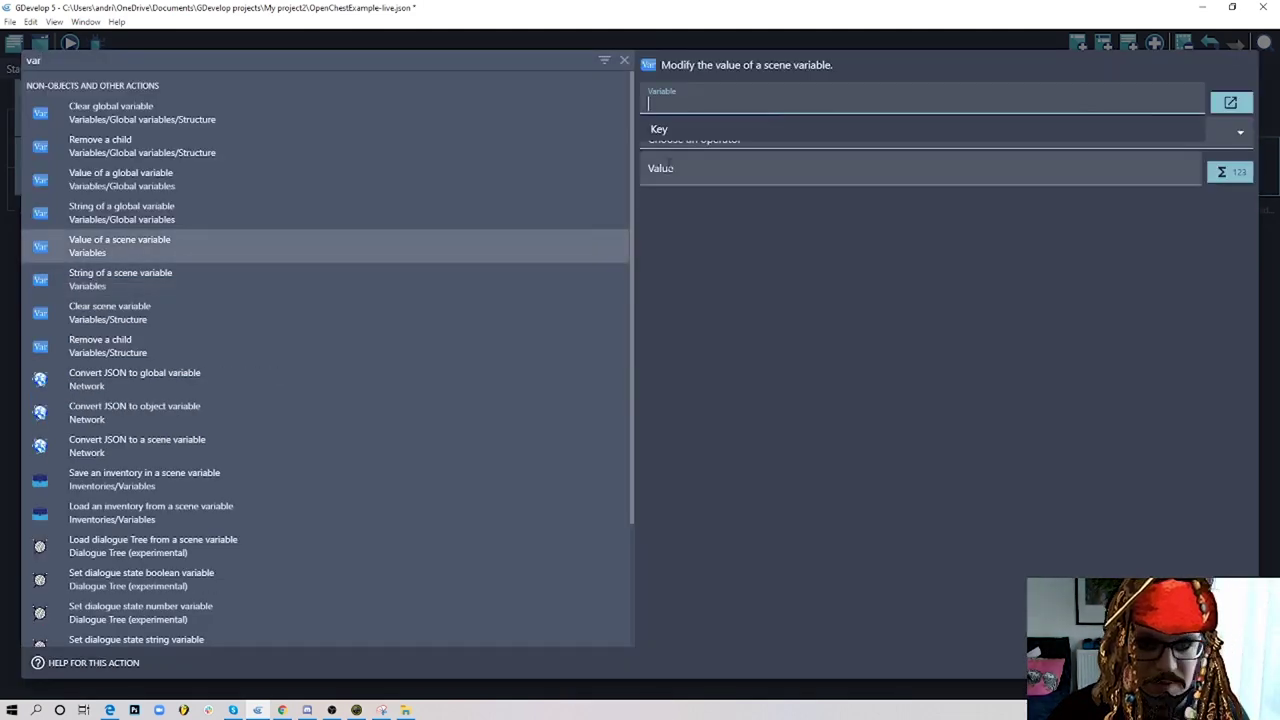
pyautogui.click(674, 130)
pyautogui.click(705, 141)
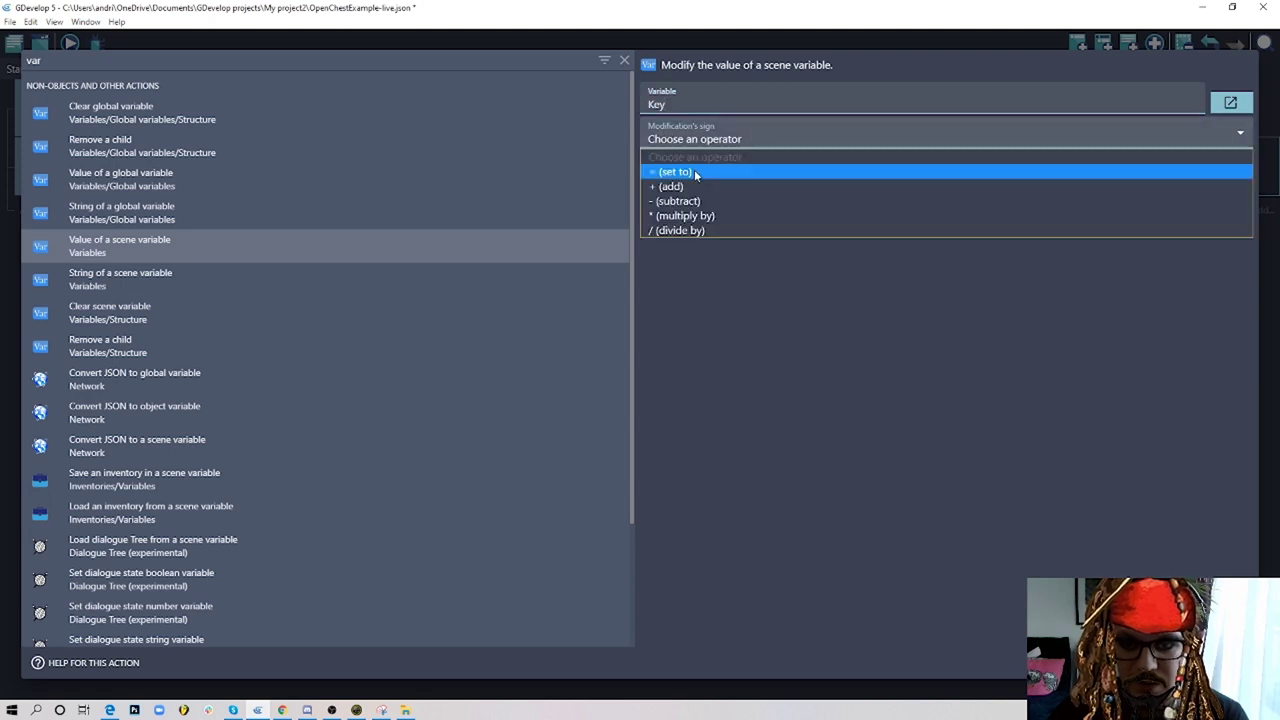
pyautogui.click(696, 174)
pyautogui.write('1')
pyautogui.press('Return')
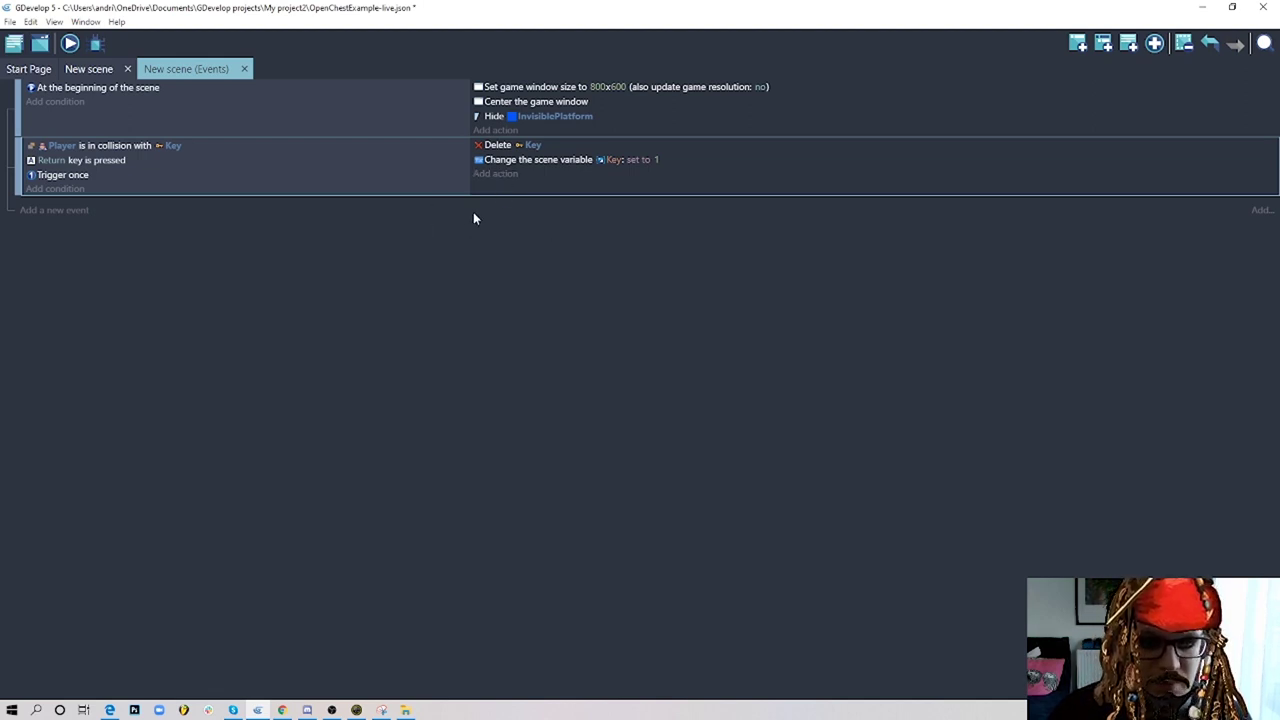
# - Inspect the KeyUI object's NoKey and HaveKey animation images in the Piskel editor and close its properties
pyautogui.click(88, 68)
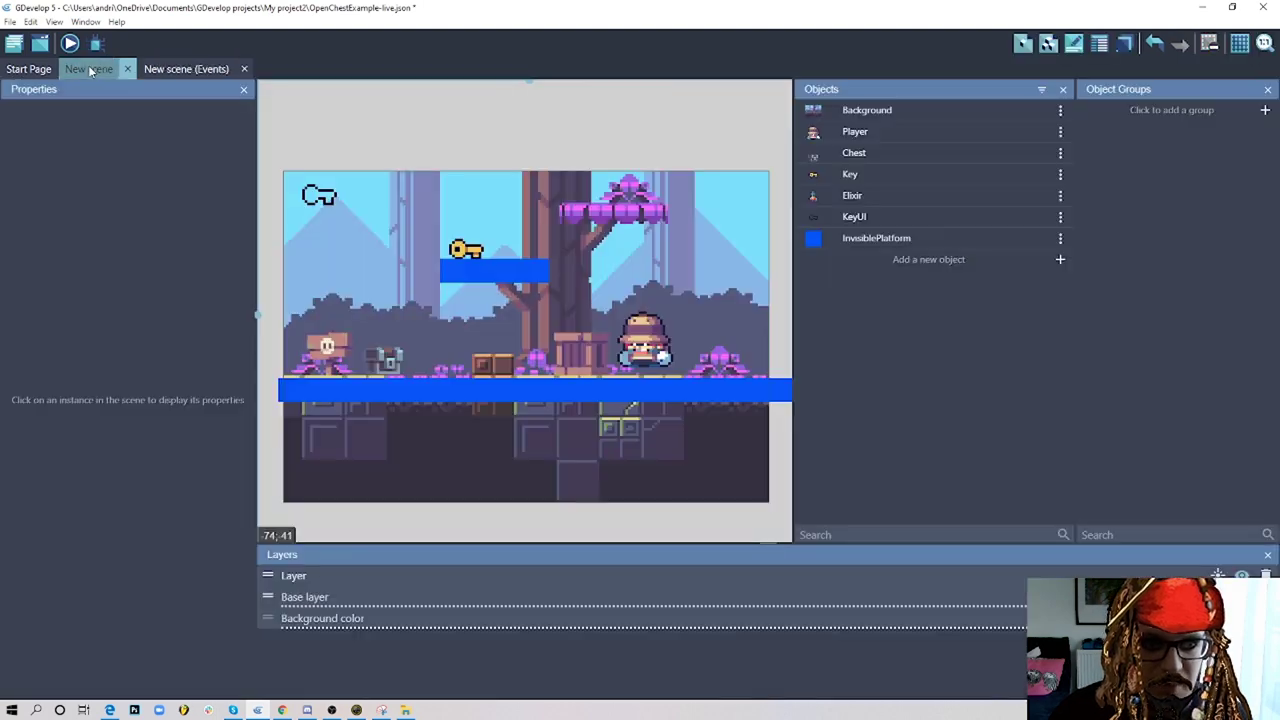
pyautogui.click(186, 68)
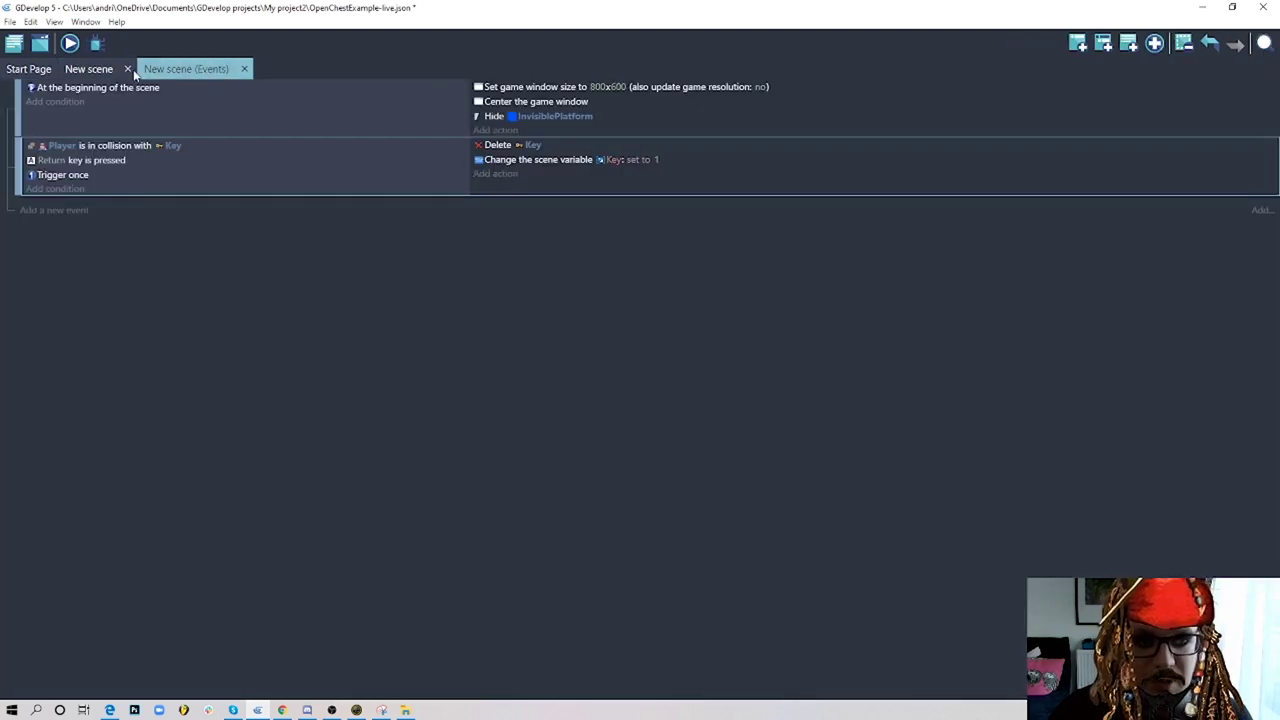
pyautogui.click(133, 69)
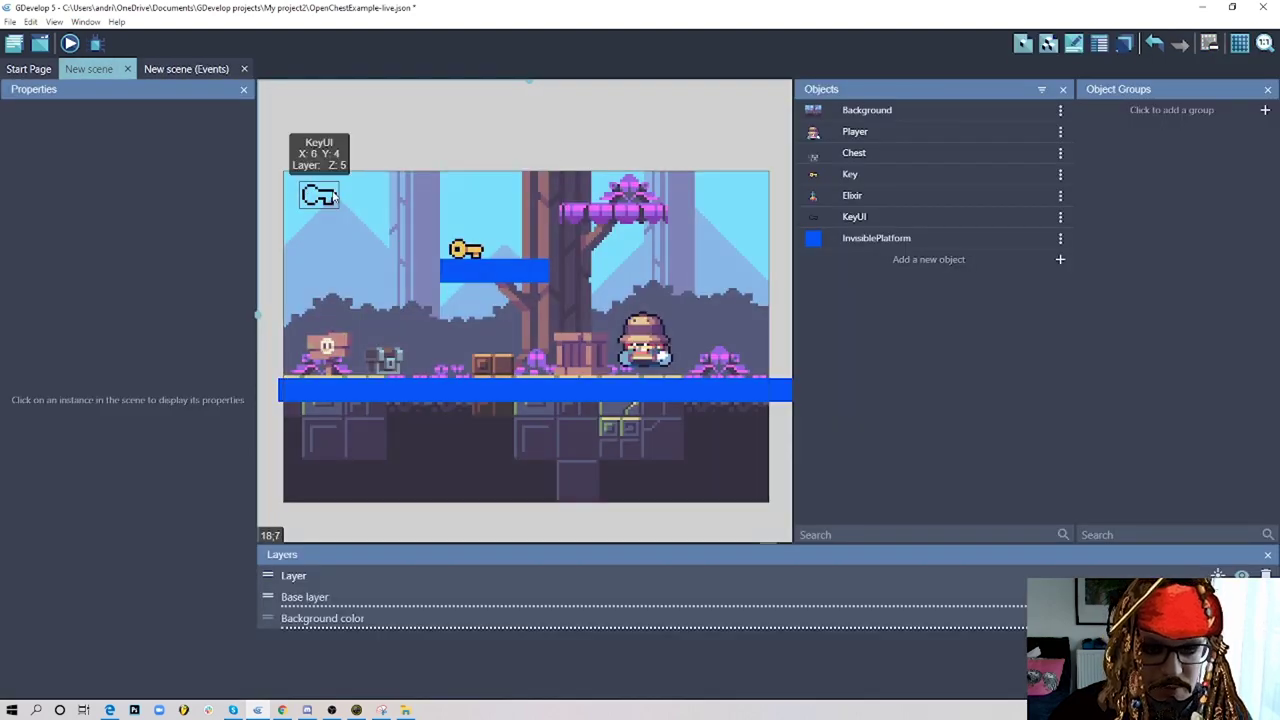
pyautogui.doubleClick(335, 197)
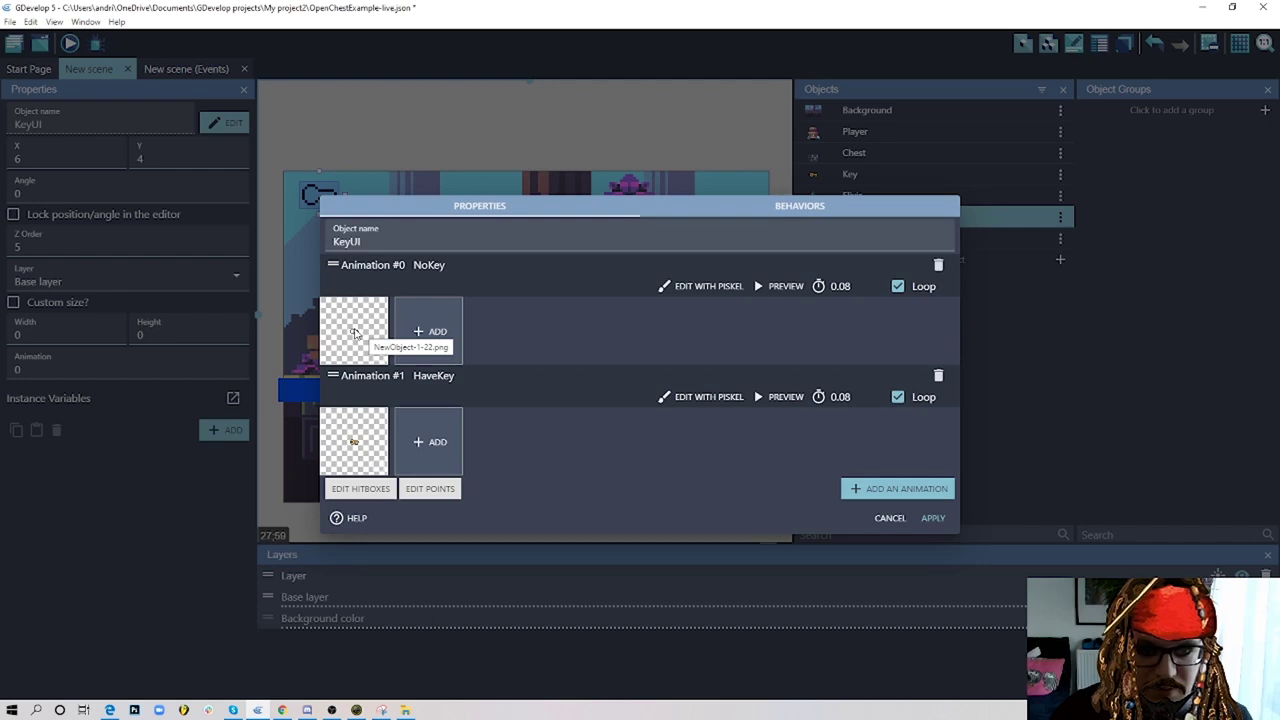
pyautogui.click(700, 286)
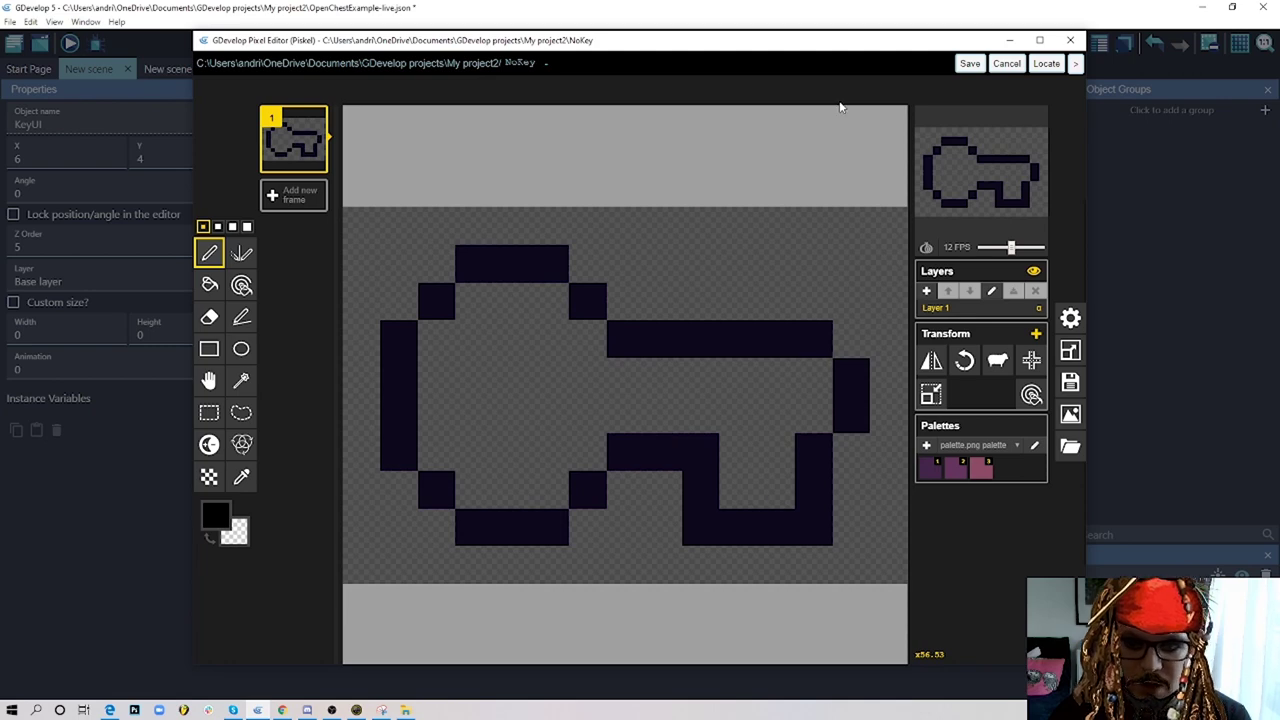
pyautogui.click(970, 63)
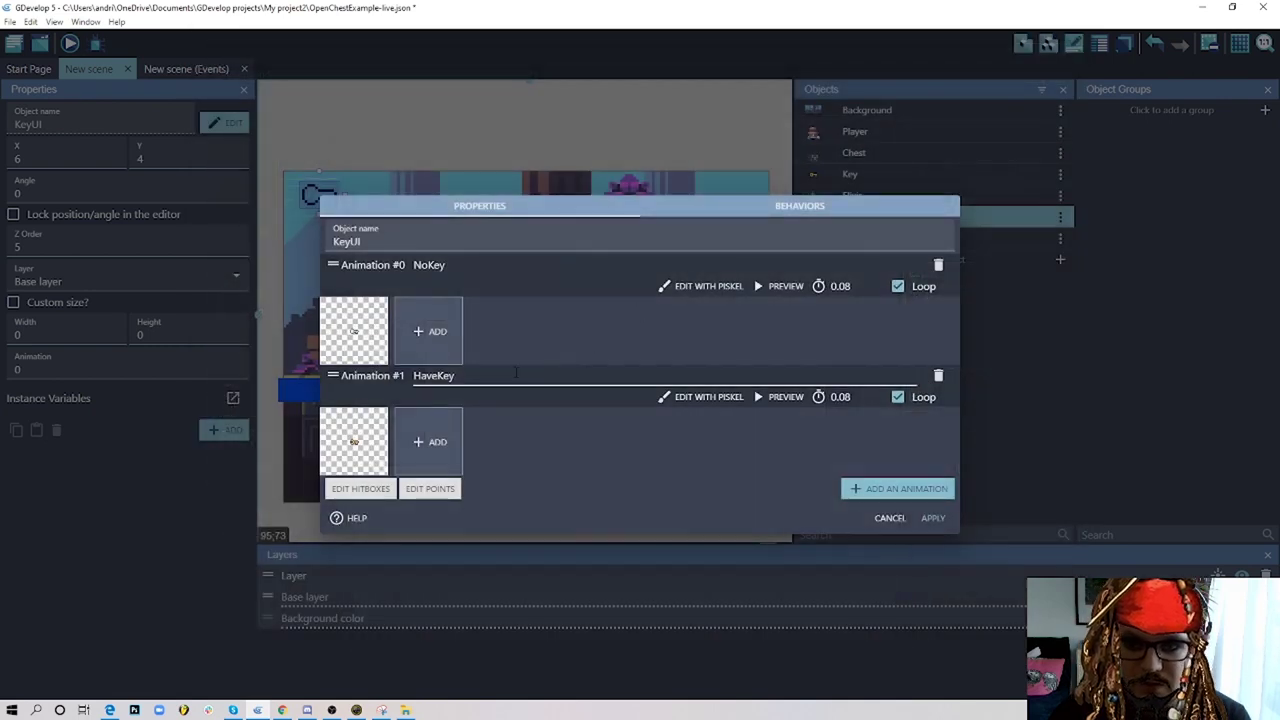
pyautogui.click(705, 396)
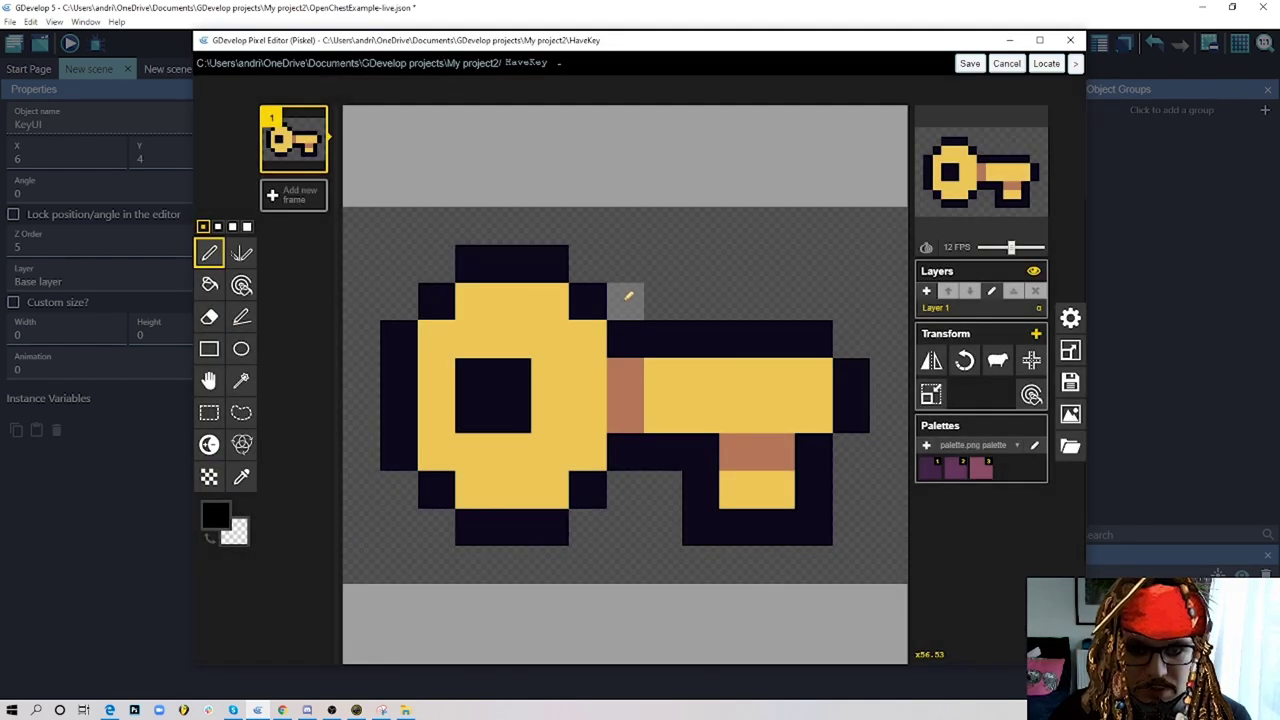
pyautogui.click(970, 63)
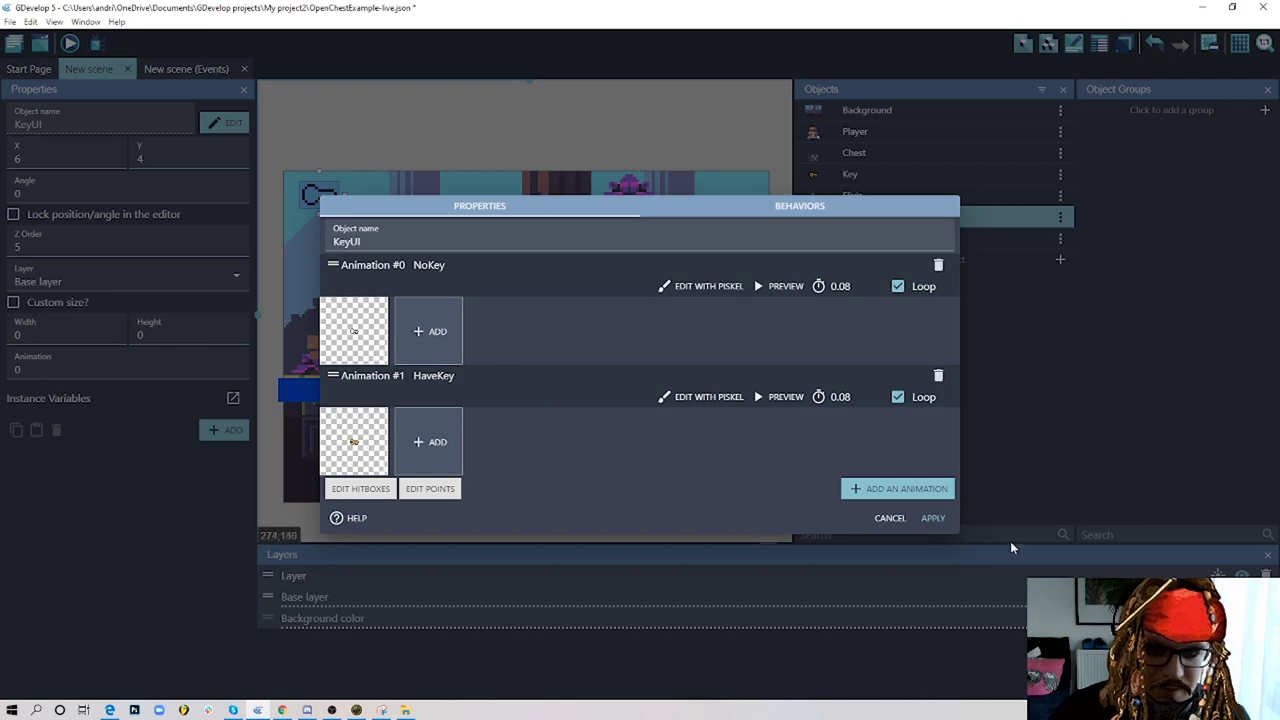
pyautogui.click(932, 518)
# - Add an action to the Player–Key collision event that sets the animation number of KeyUI to 1
pyautogui.click(186, 69)
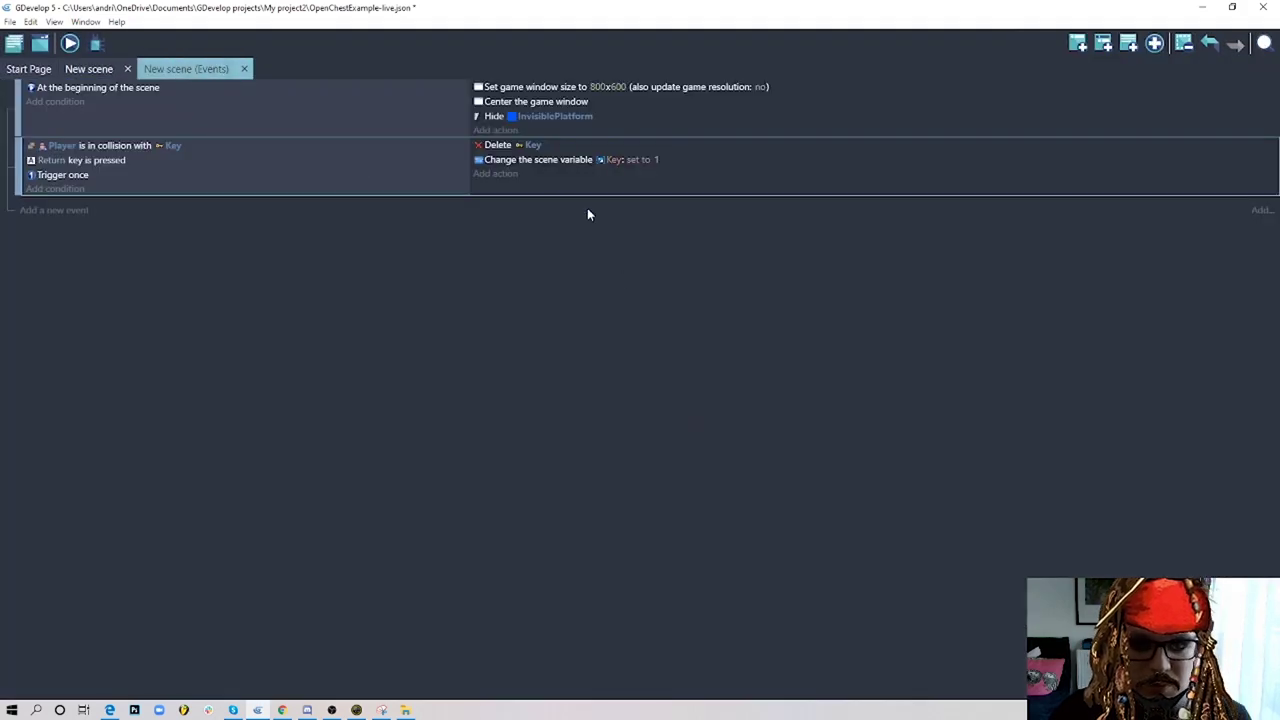
pyautogui.click(497, 174)
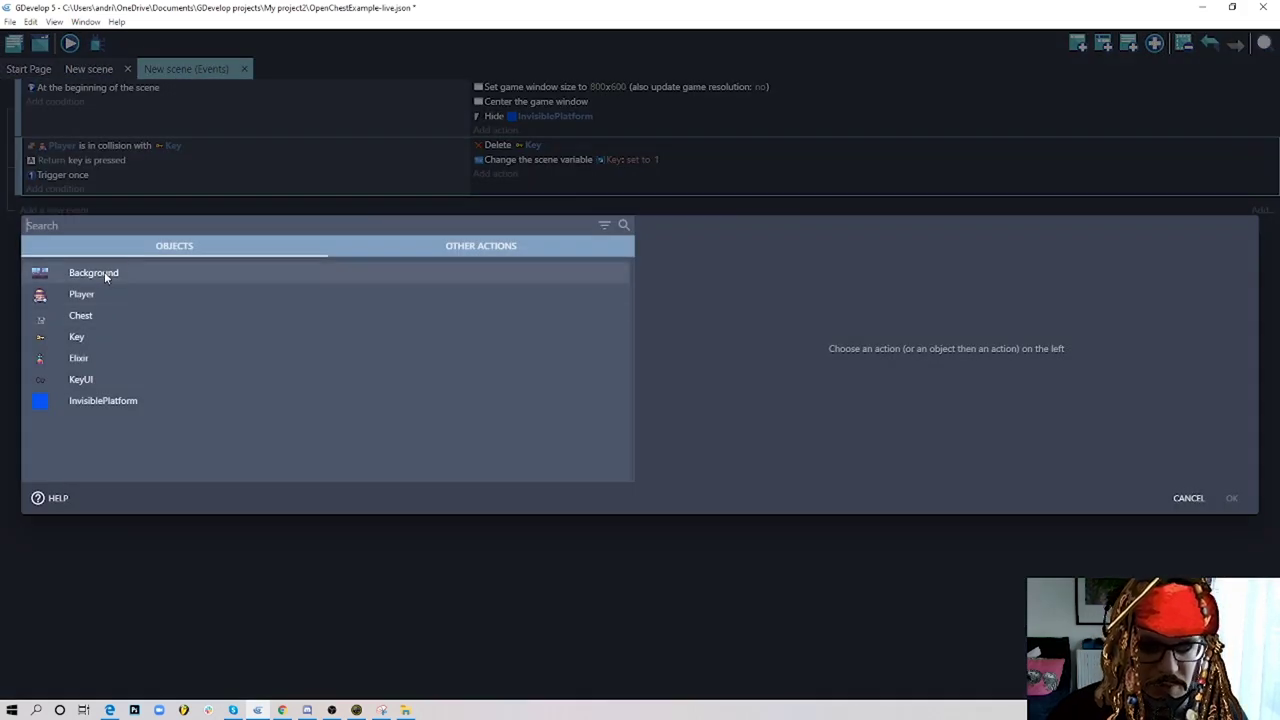
pyautogui.click(102, 378)
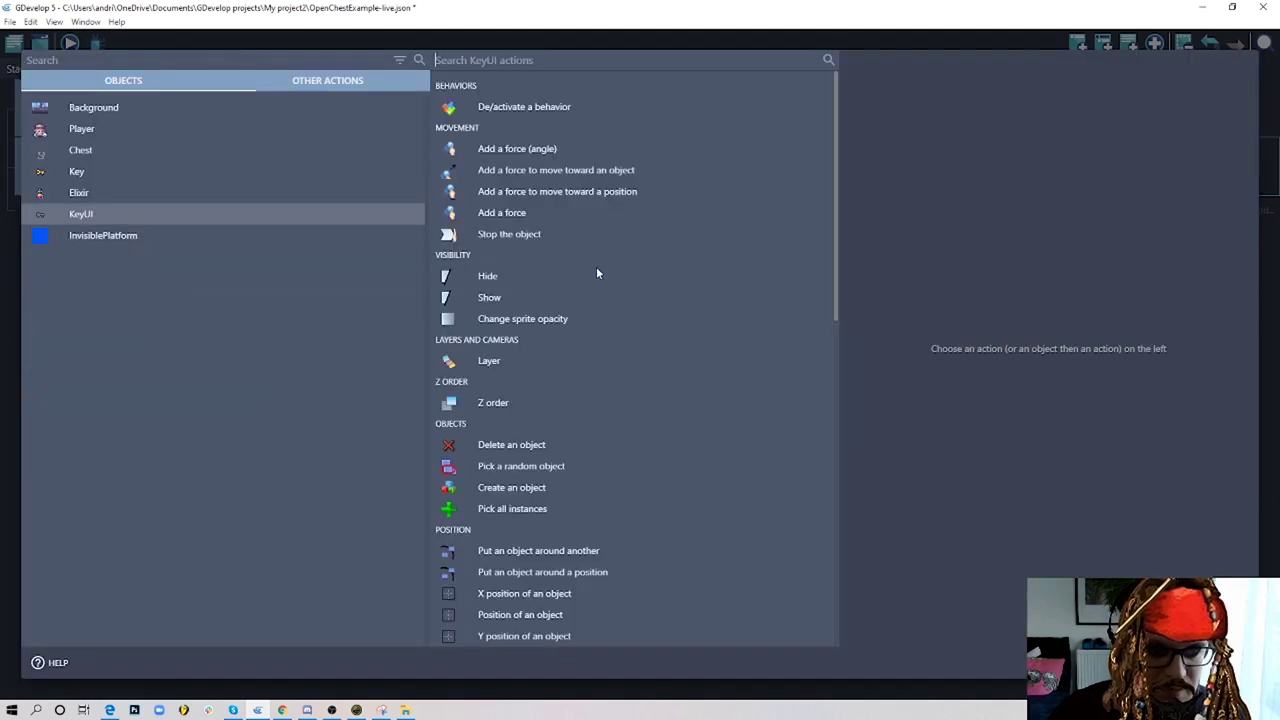
pyautogui.write('anim')
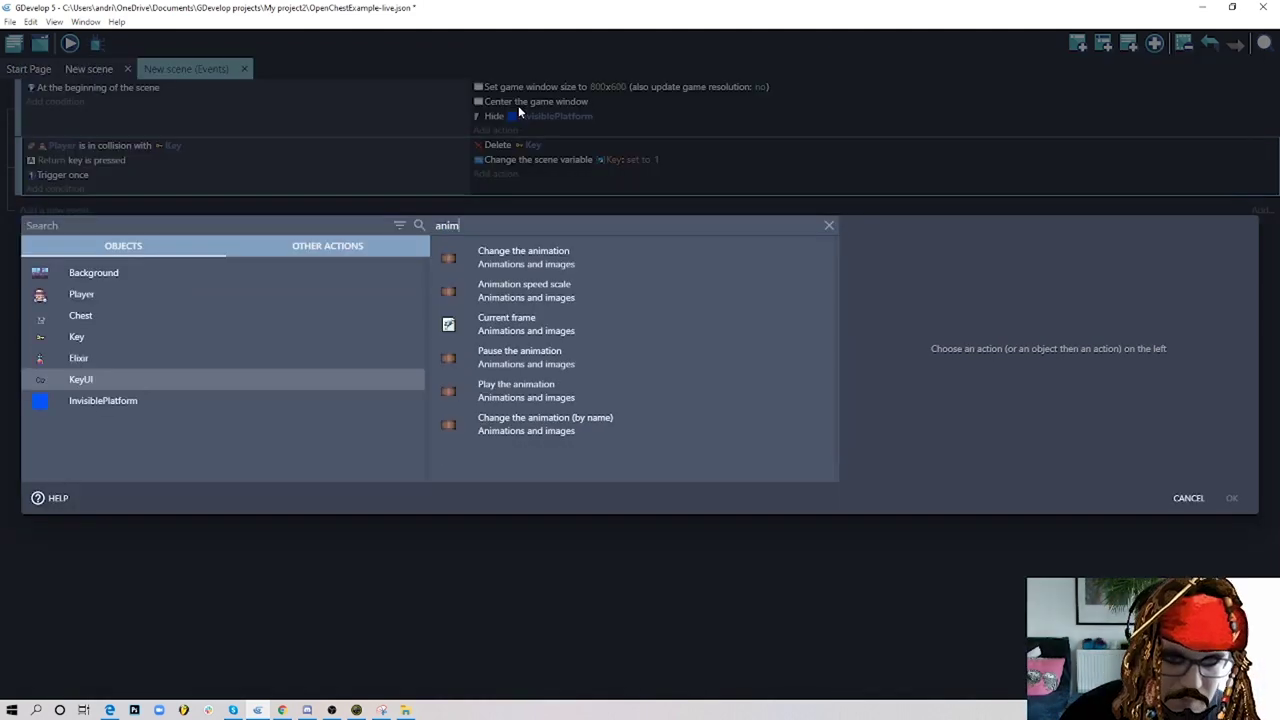
pyautogui.click(534, 257)
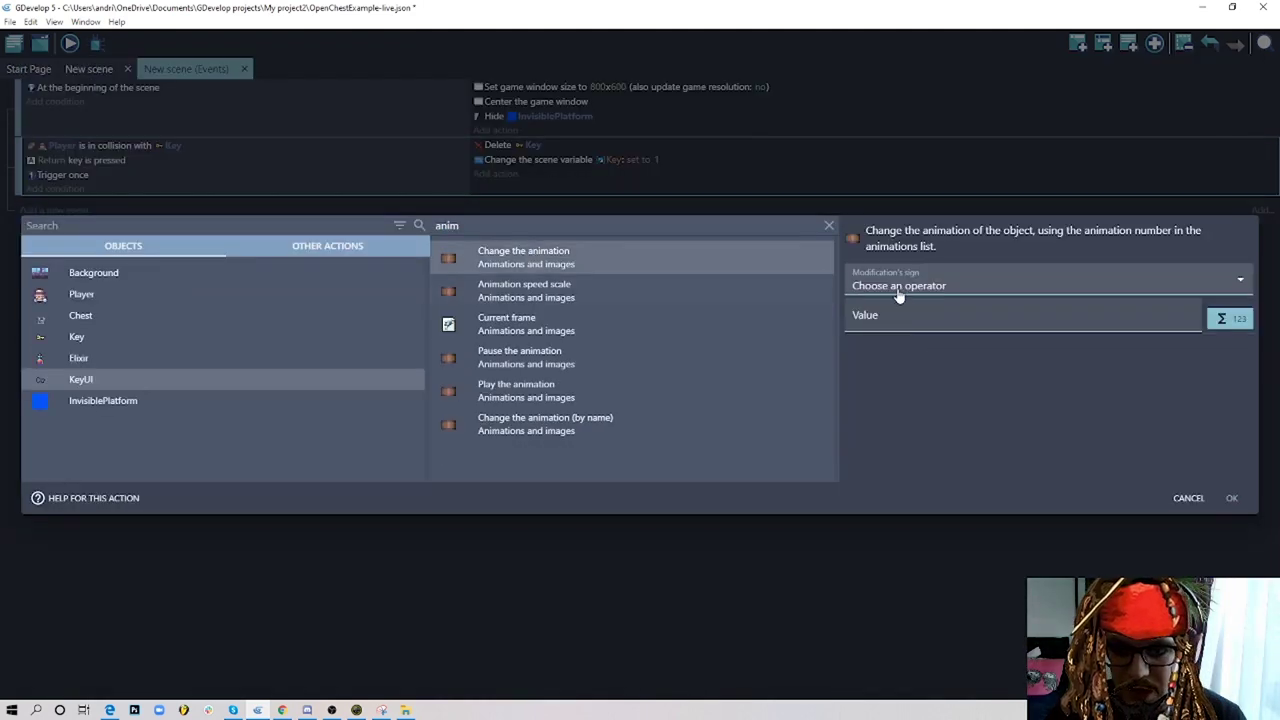
pyautogui.click(903, 292)
pyautogui.click(908, 318)
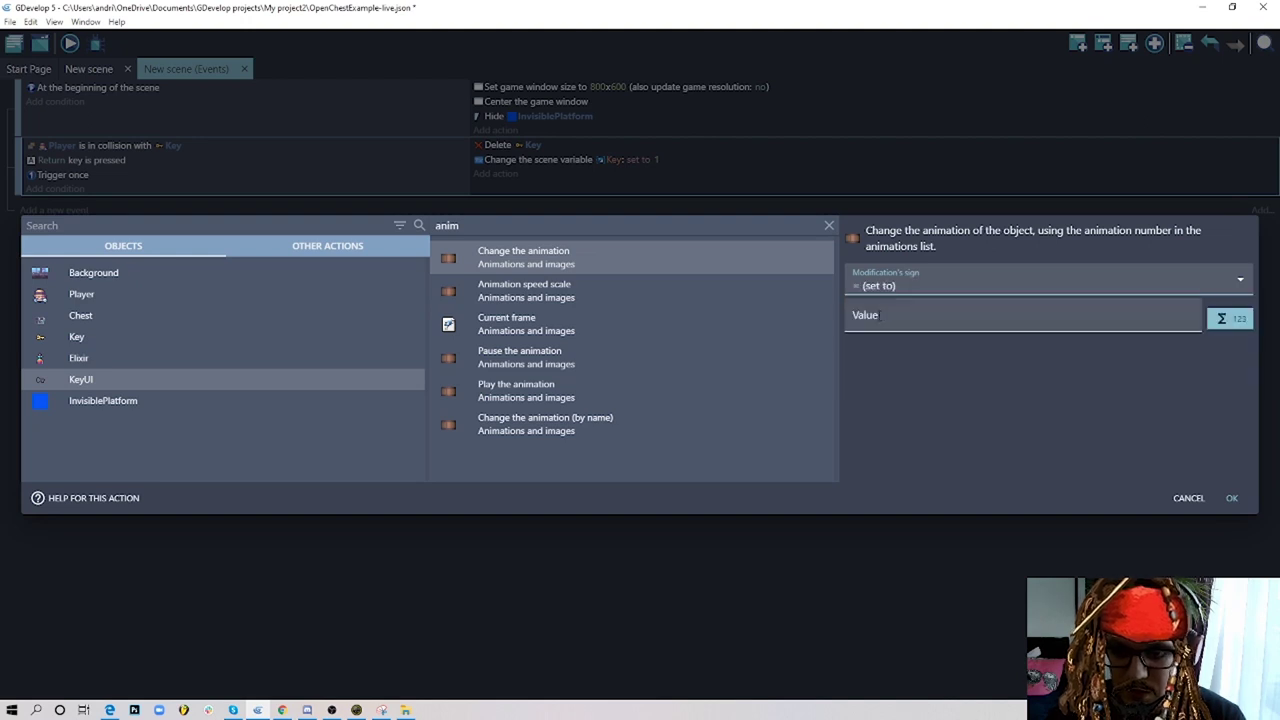
pyautogui.write('1')
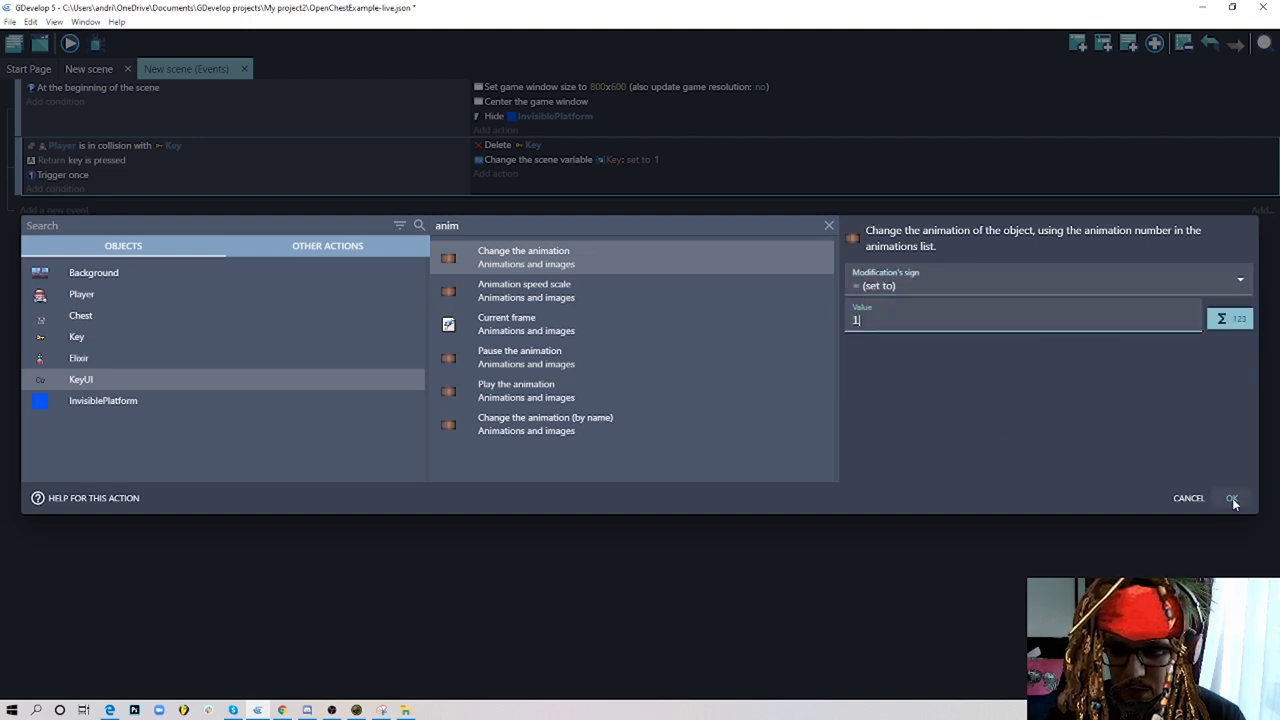
pyautogui.click(1232, 499)
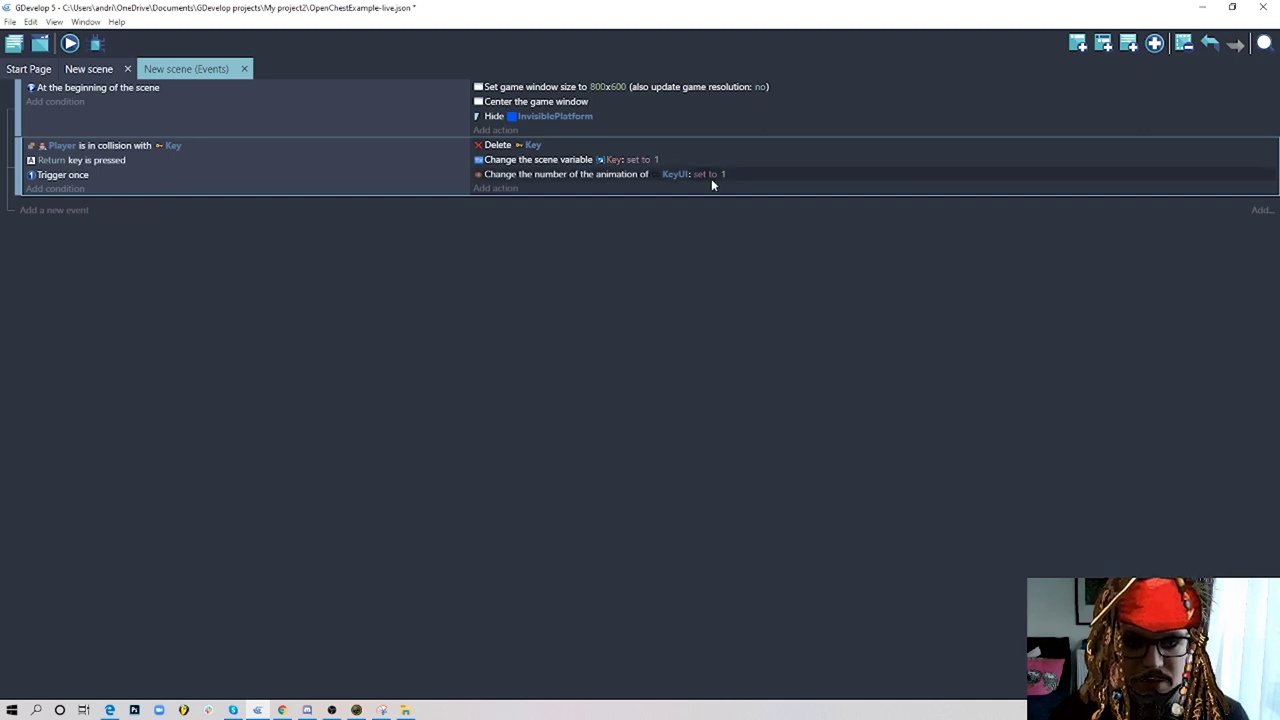
# - Preview the scene, jump onto the key's platform, collect the key, walk the player to the chest and close the preview
pyautogui.click(69, 43)
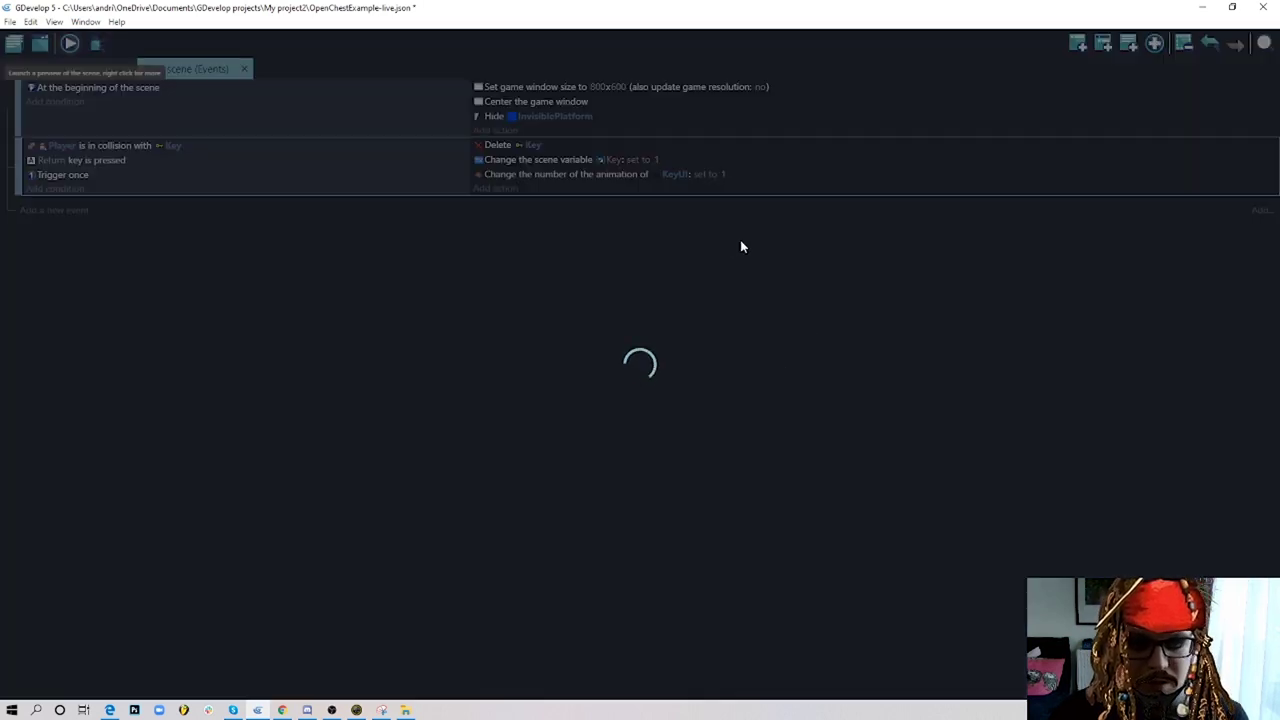
pyautogui.press('Left')
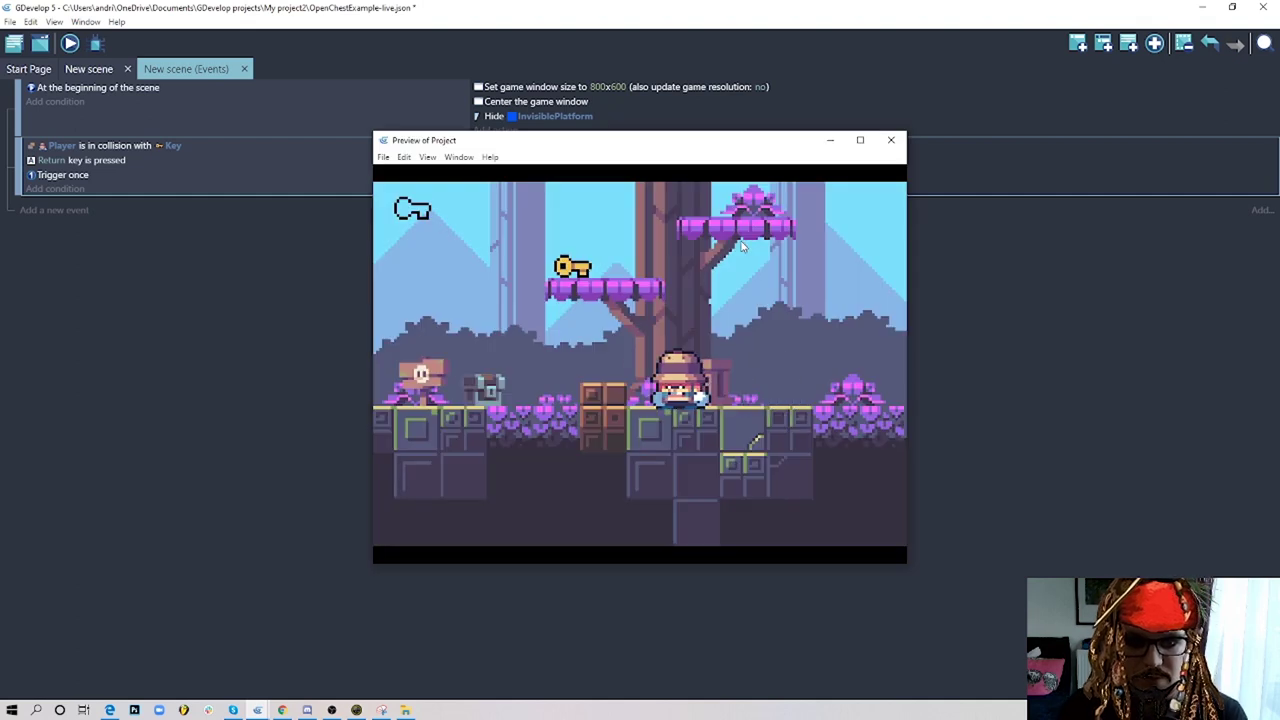
pyautogui.press('space')
pyautogui.press('Right')
pyautogui.press('Left')
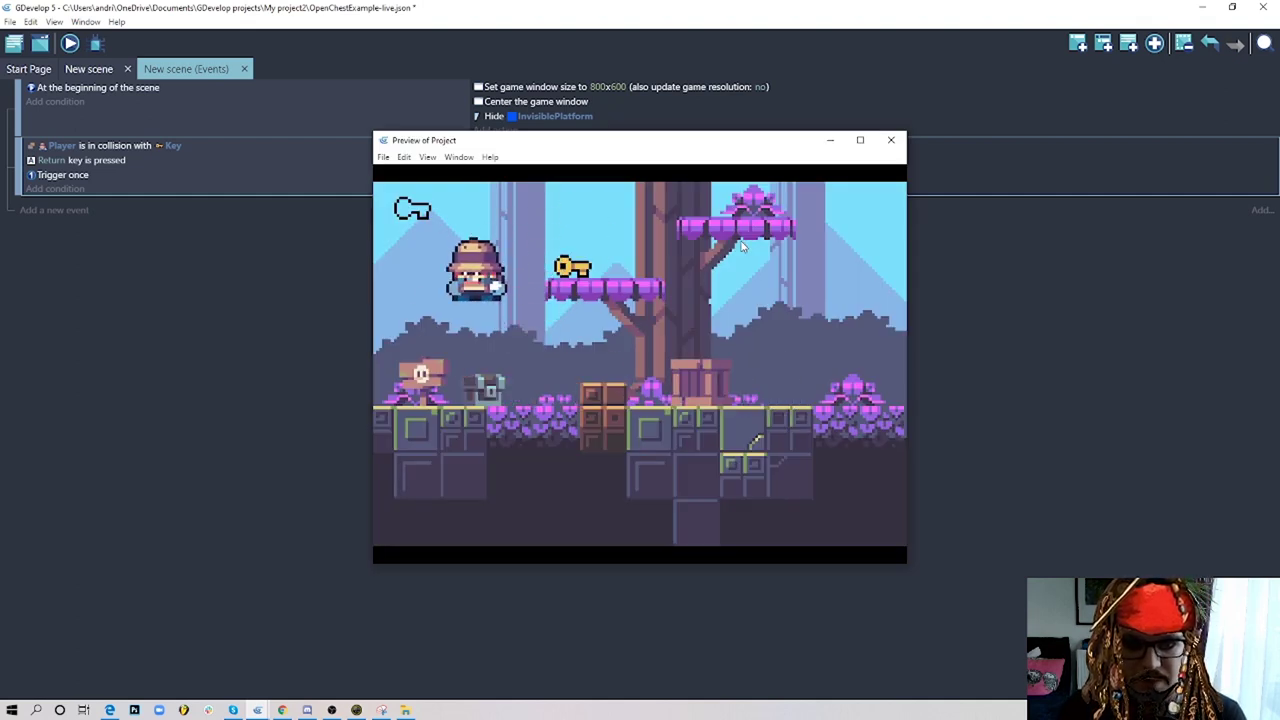
pyautogui.press('space')
pyautogui.press('Right')
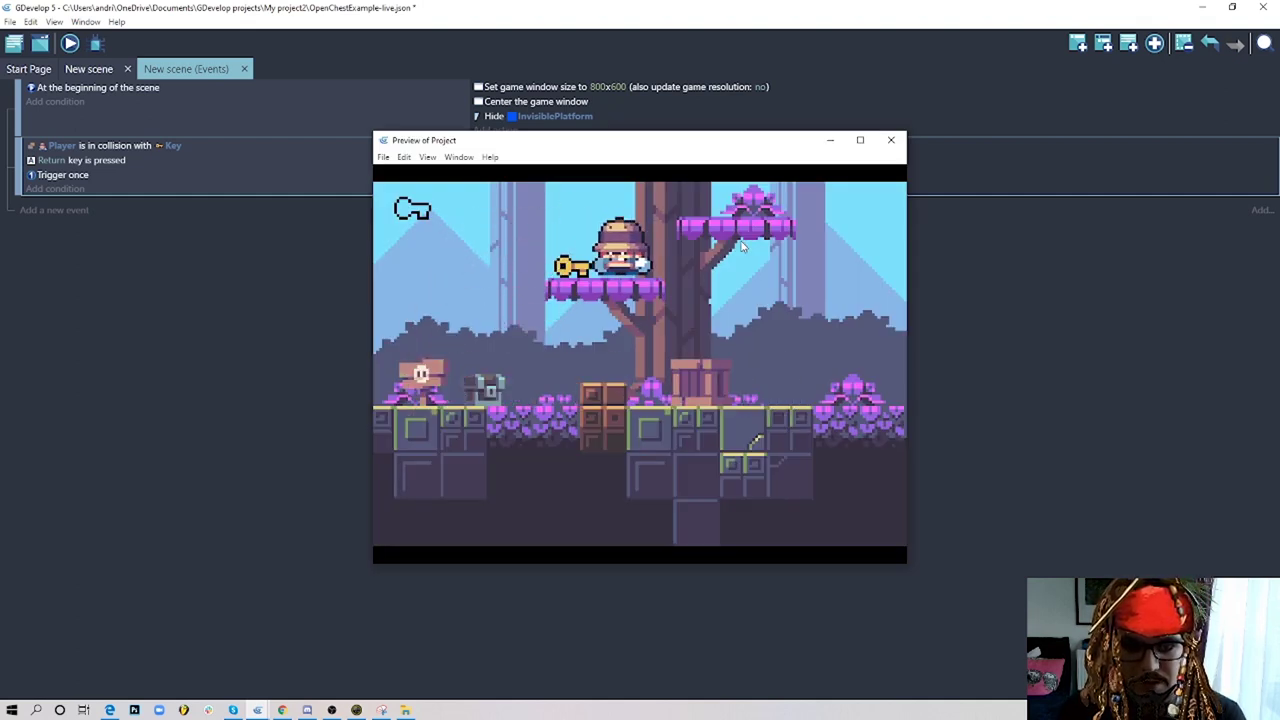
pyautogui.press('Right')
pyautogui.press('space')
pyautogui.press('Left')
pyautogui.press('Left')
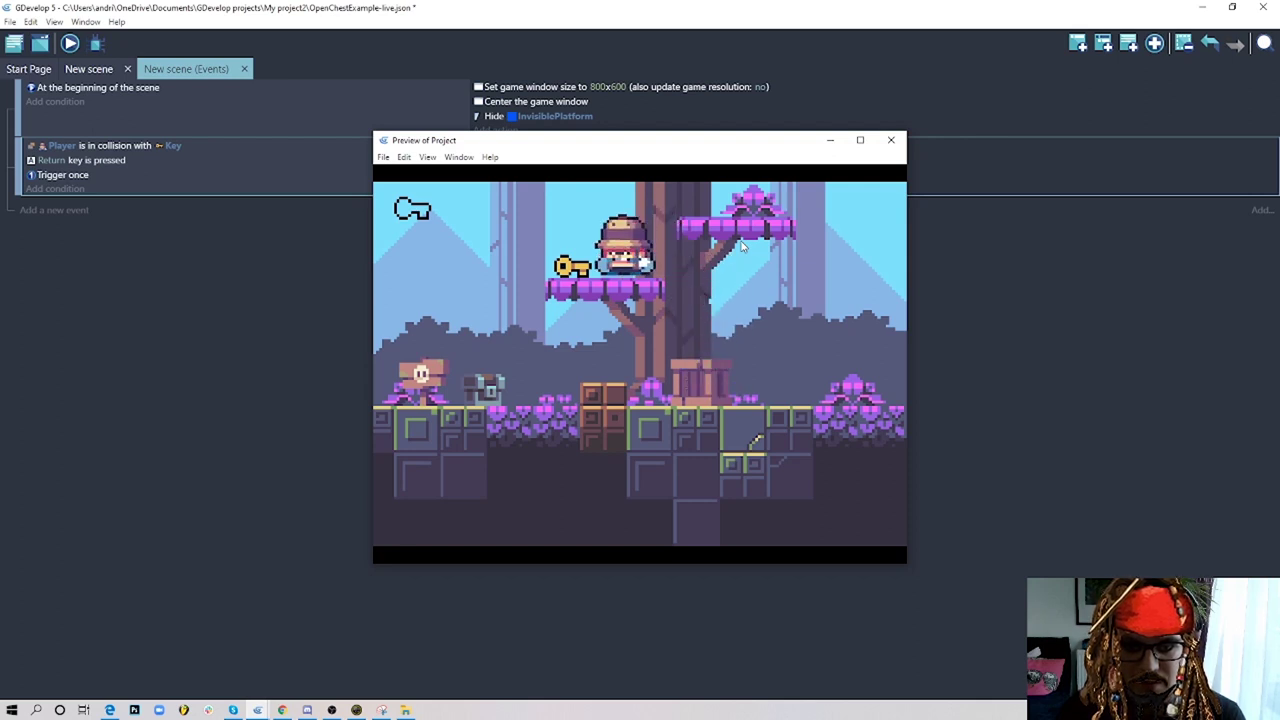
pyautogui.press('Return')
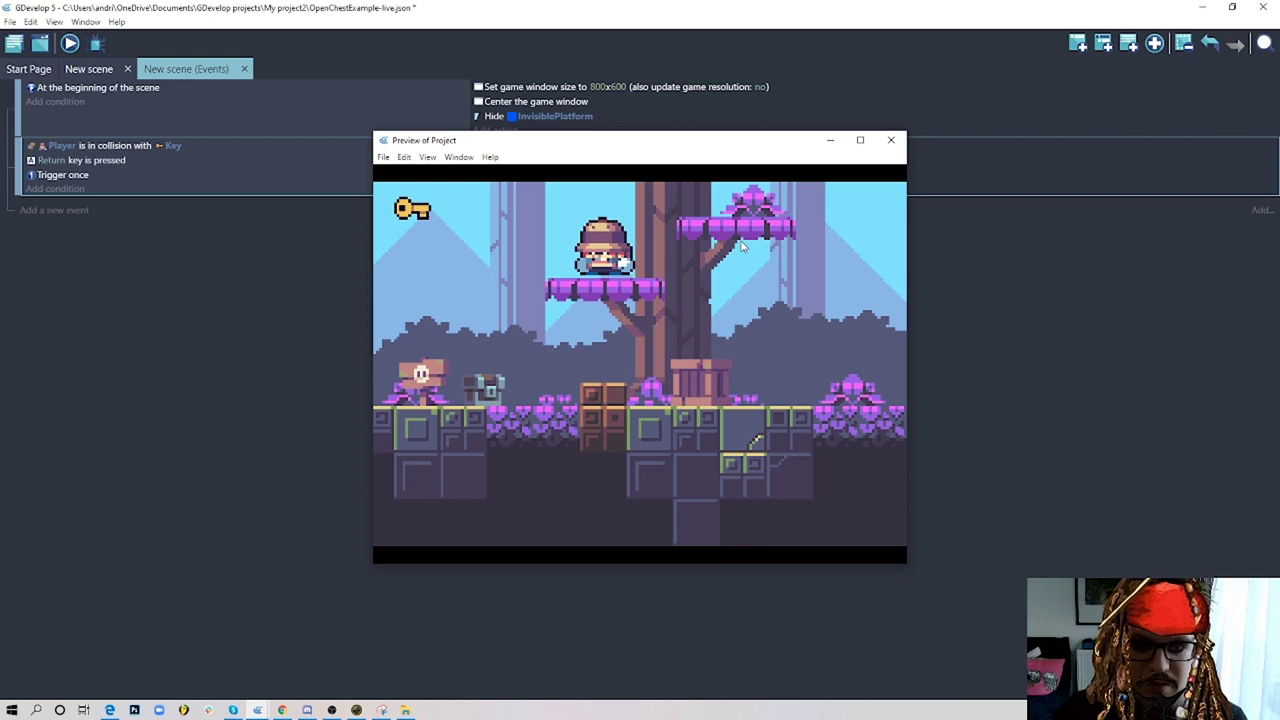
pyautogui.press('Left')
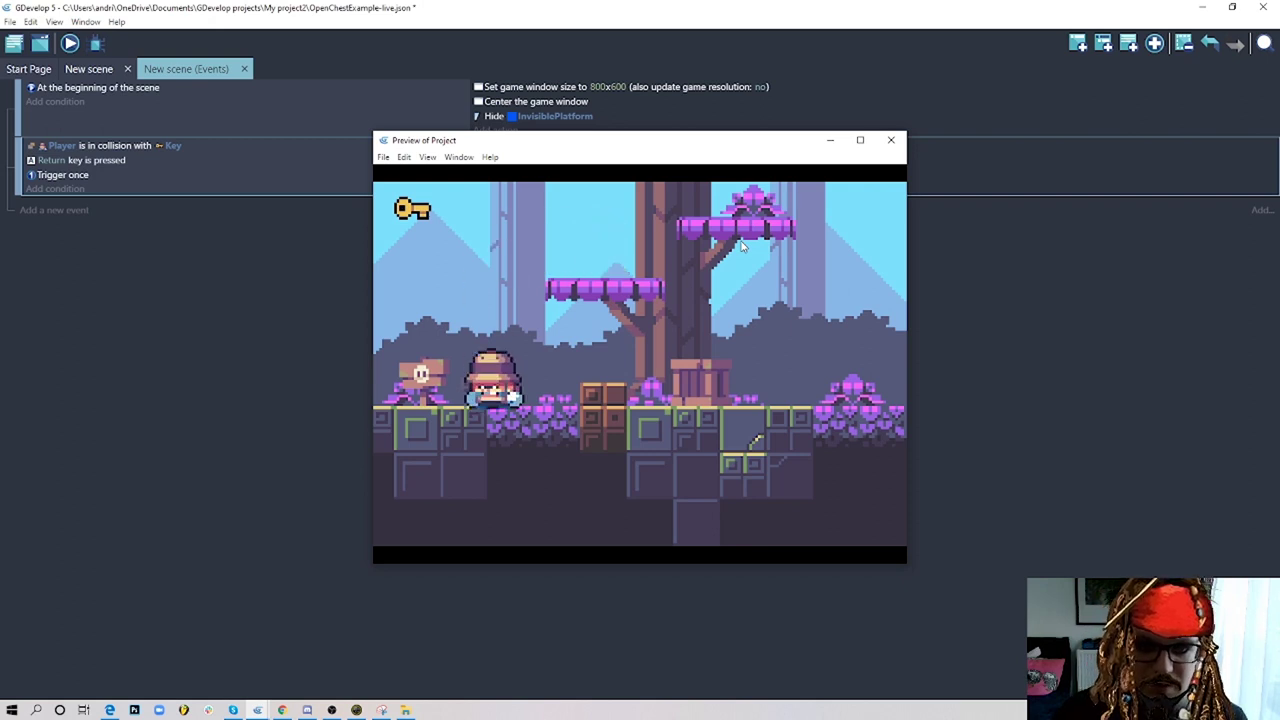
pyautogui.click(891, 142)
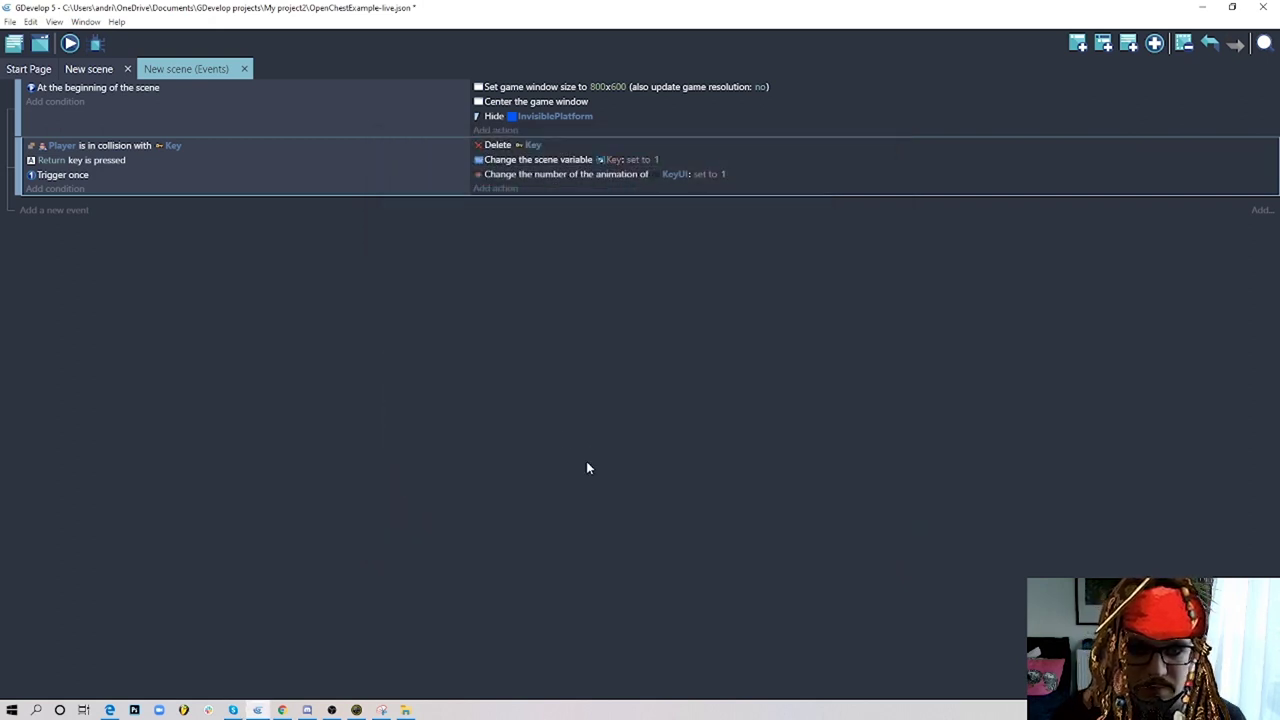
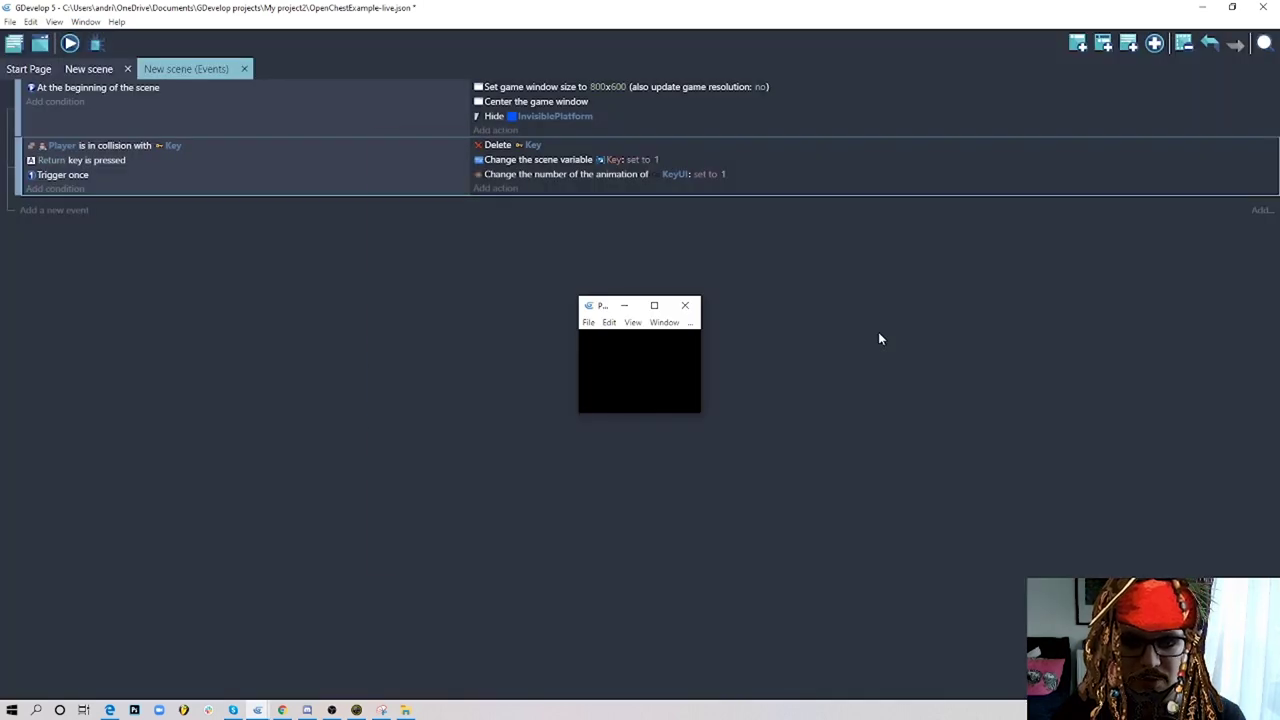
# - Test key collection again in a fresh preview, moving the player to the chest and back, and close the preview
pyautogui.press('Left')
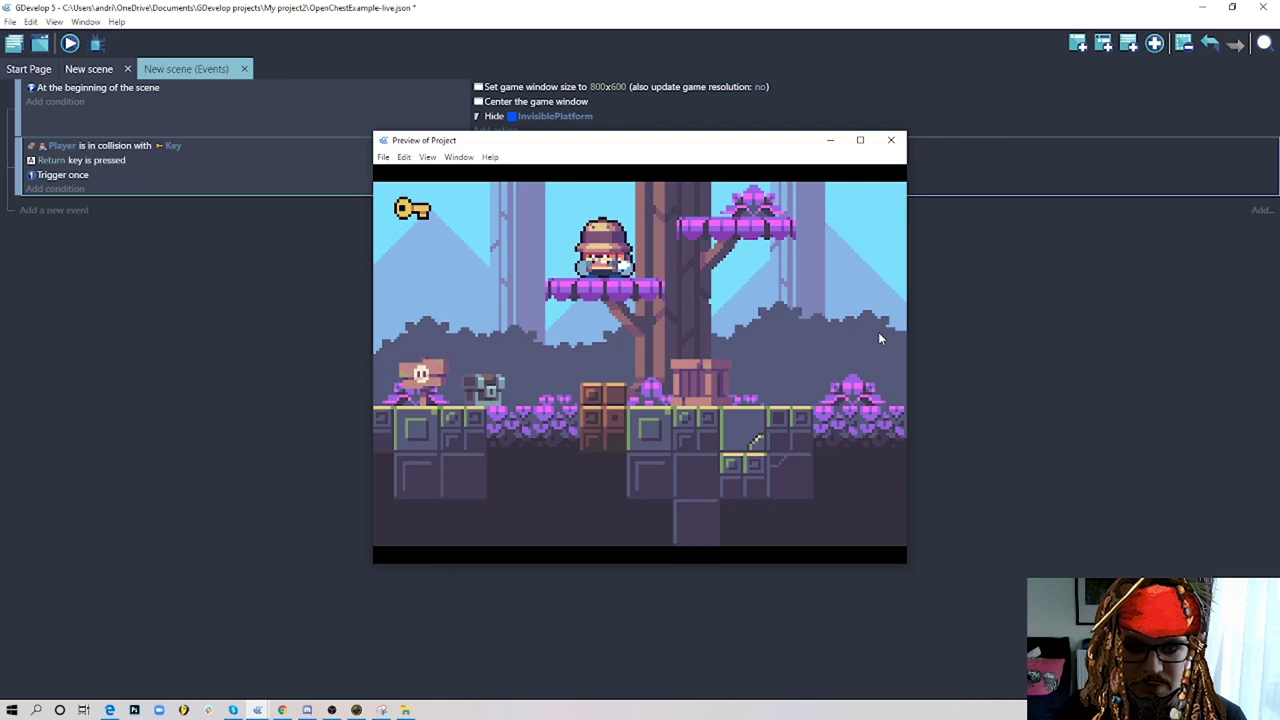
pyautogui.press('Right')
pyautogui.press('Left')
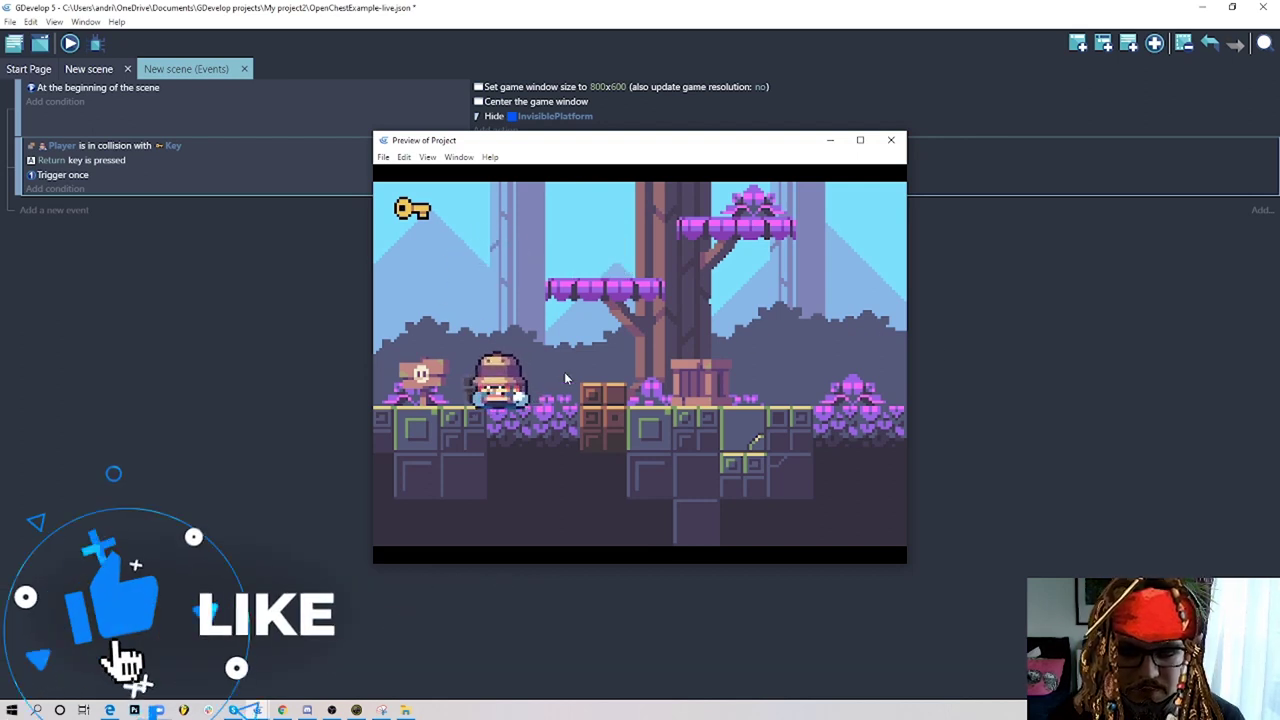
pyautogui.press('Right')
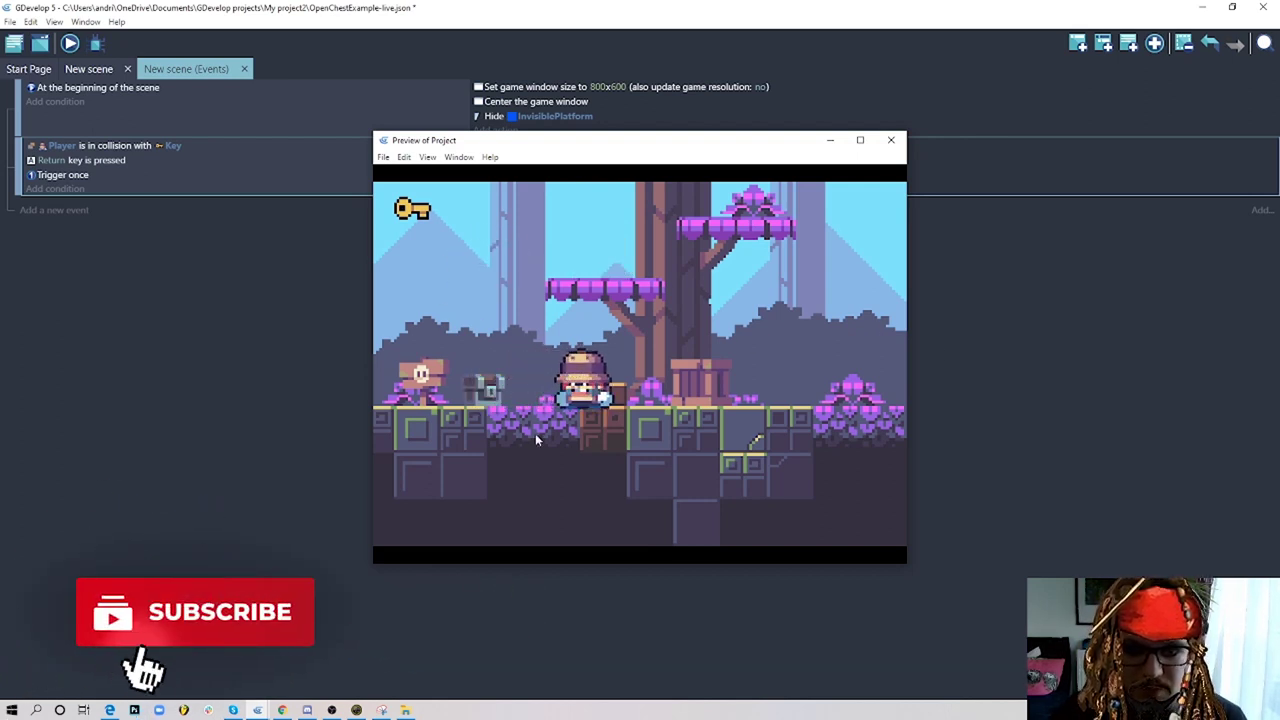
pyautogui.click(891, 140)
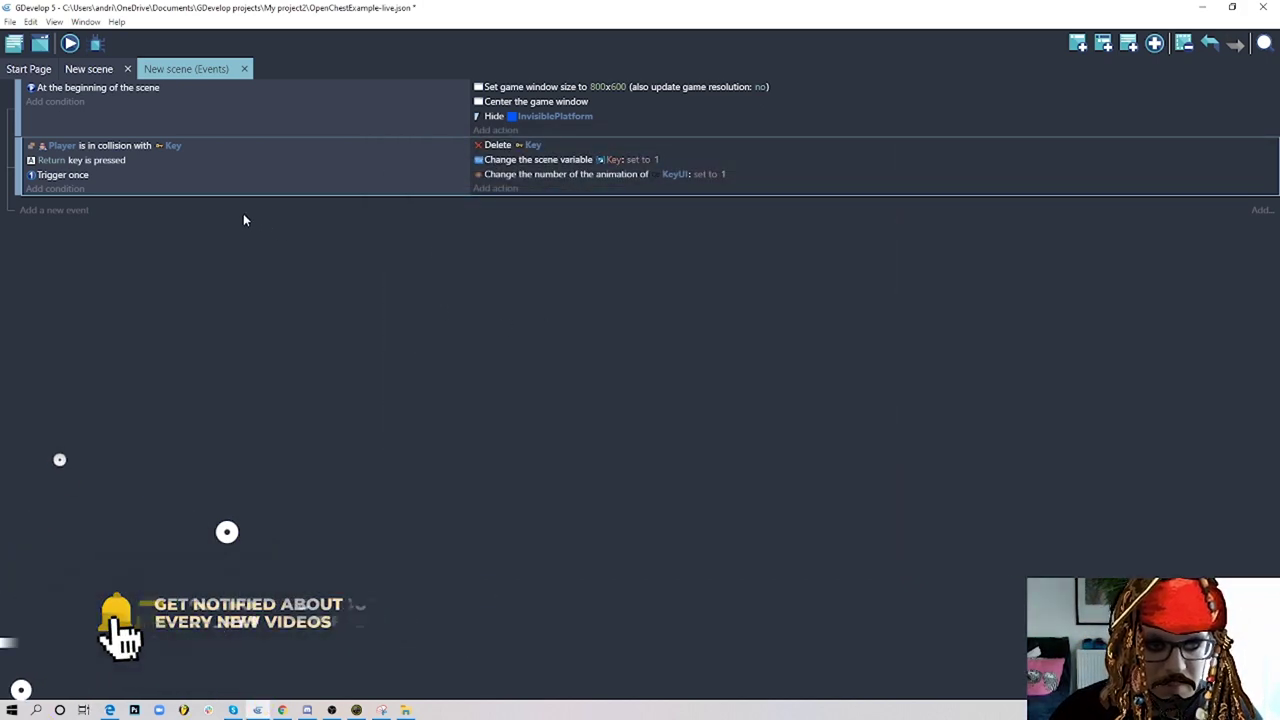
# - Add a new empty event below the Player–Key collision event
pyautogui.click(1079, 44)
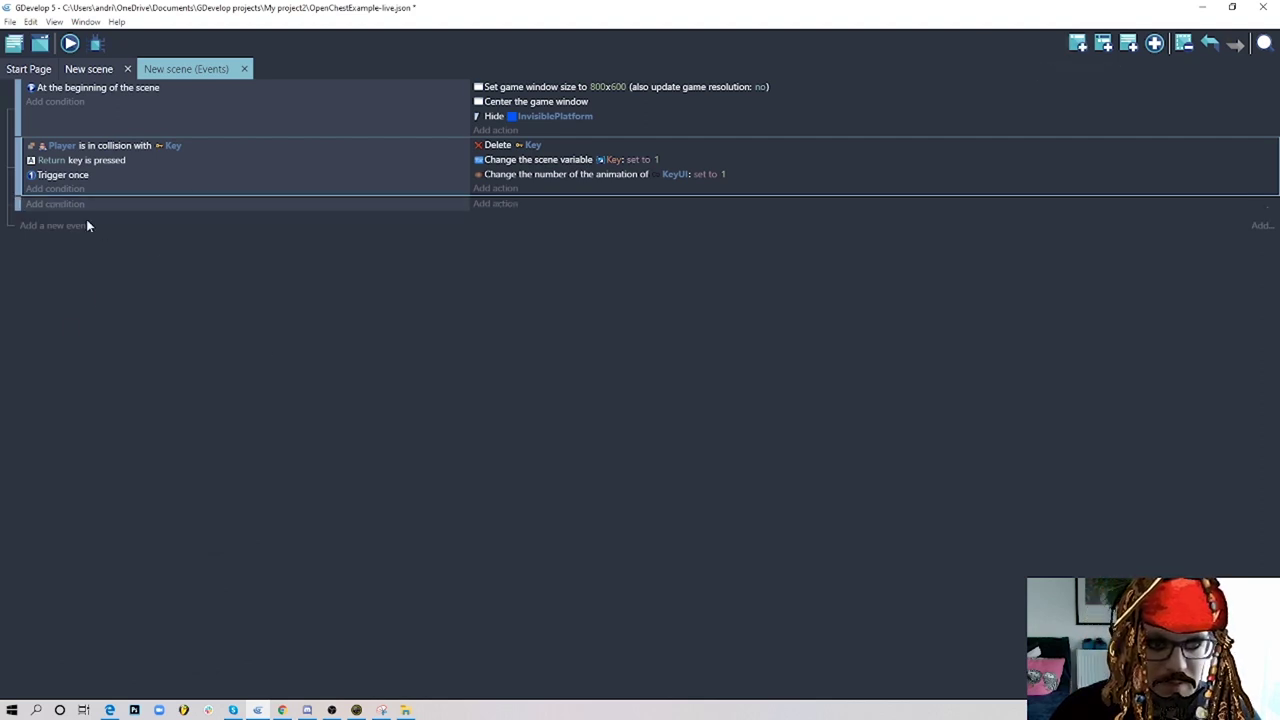
# - Inspect the Chest object's chstopen-1-1 and chstopen-5 animations in Piskel, slowing the opening preview to 5 FPS, and close its properties
pyautogui.click(100, 70)
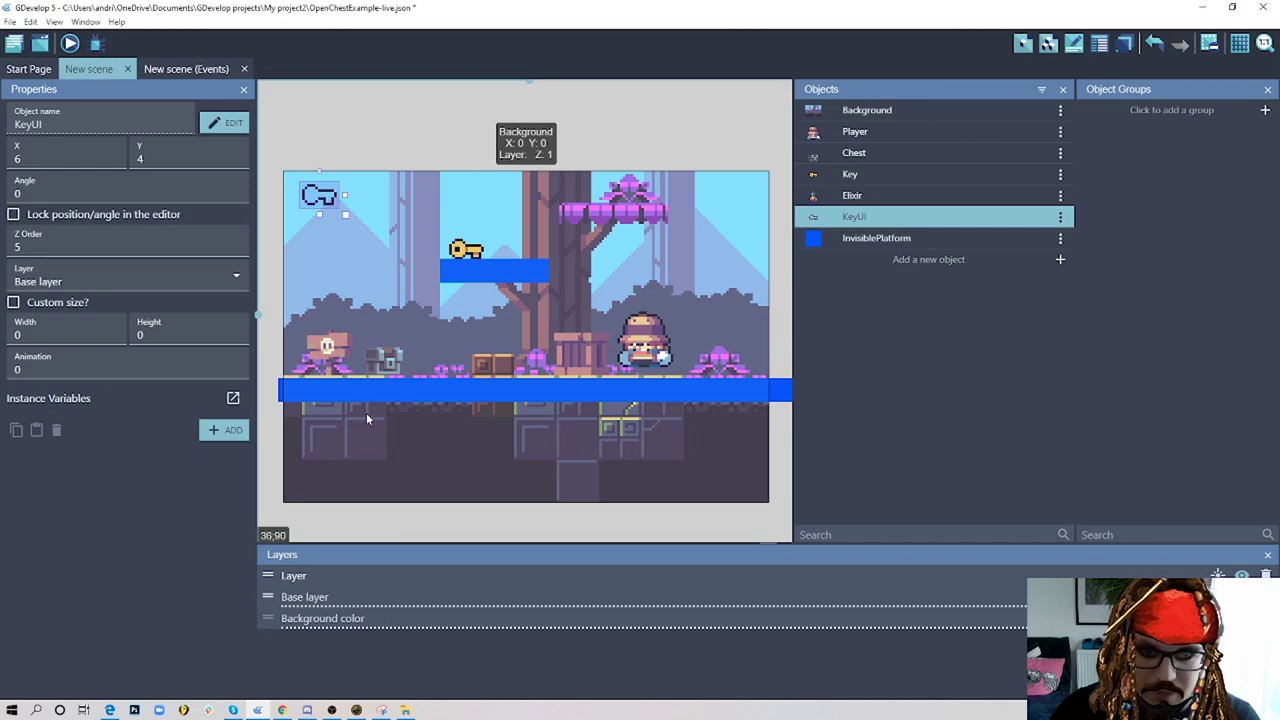
pyautogui.doubleClick(390, 366)
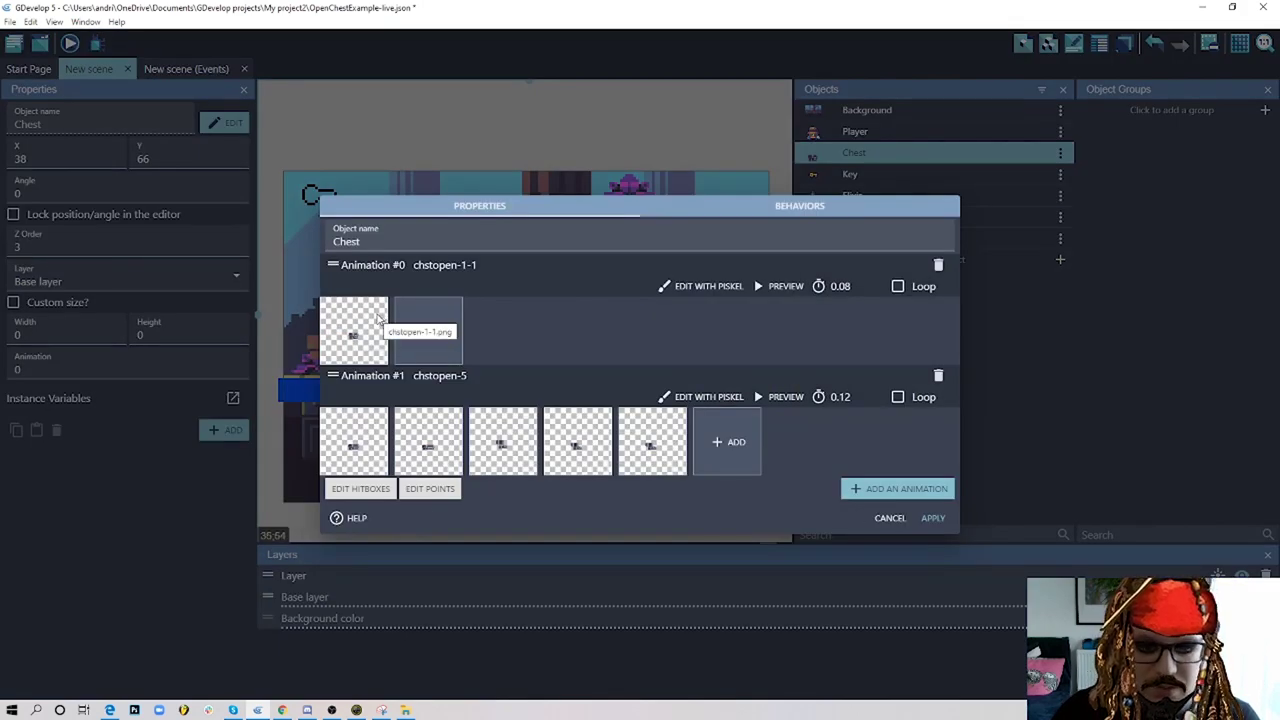
pyautogui.click(702, 286)
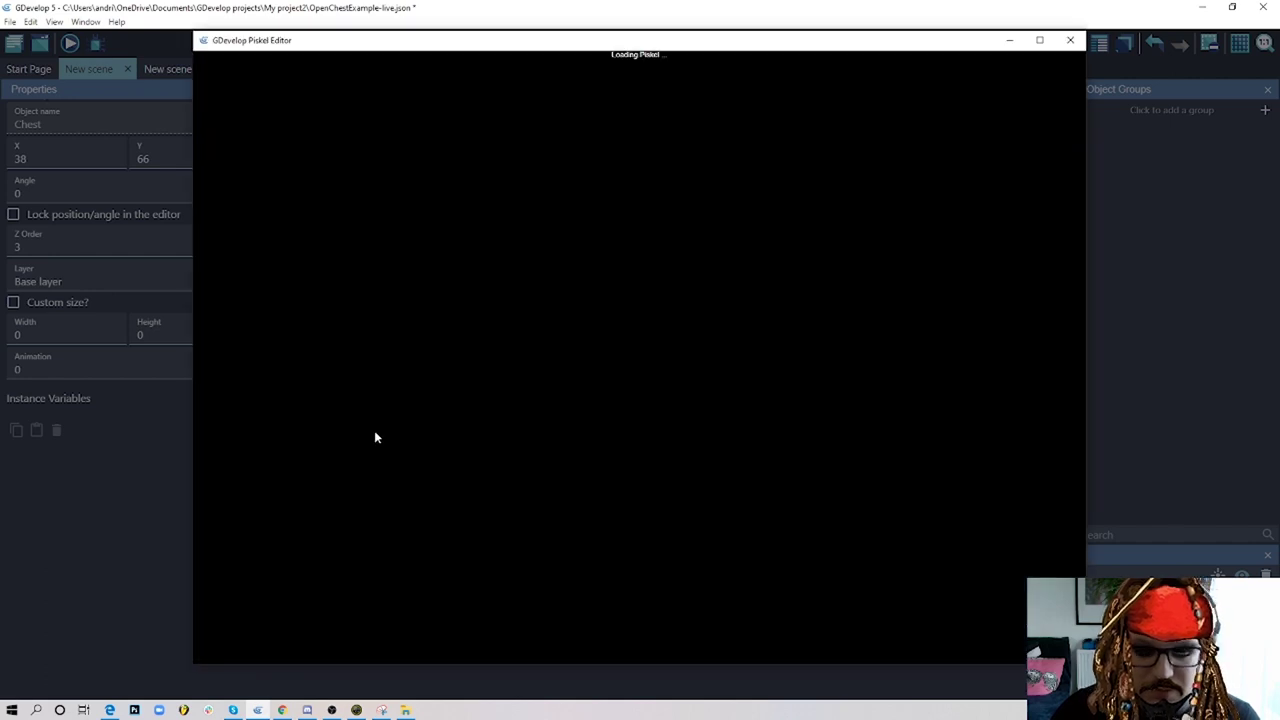
pyautogui.scroll(-5, 810, 388)
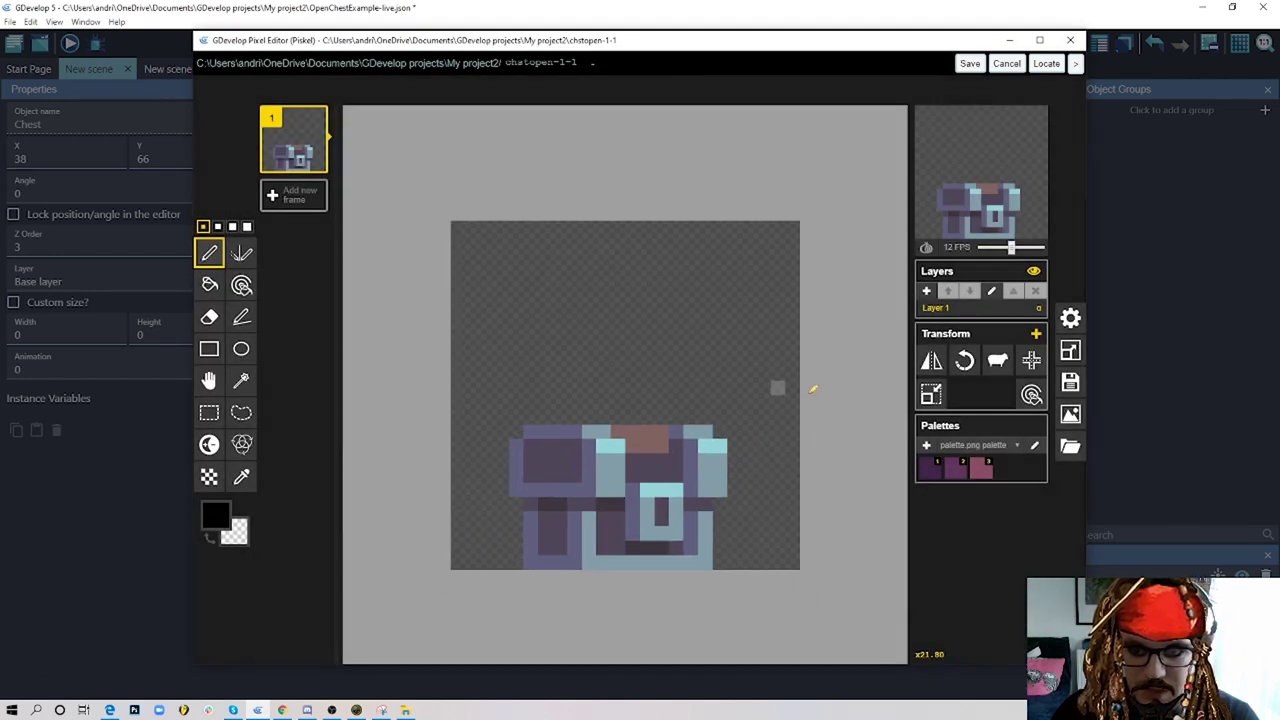
pyautogui.click(969, 64)
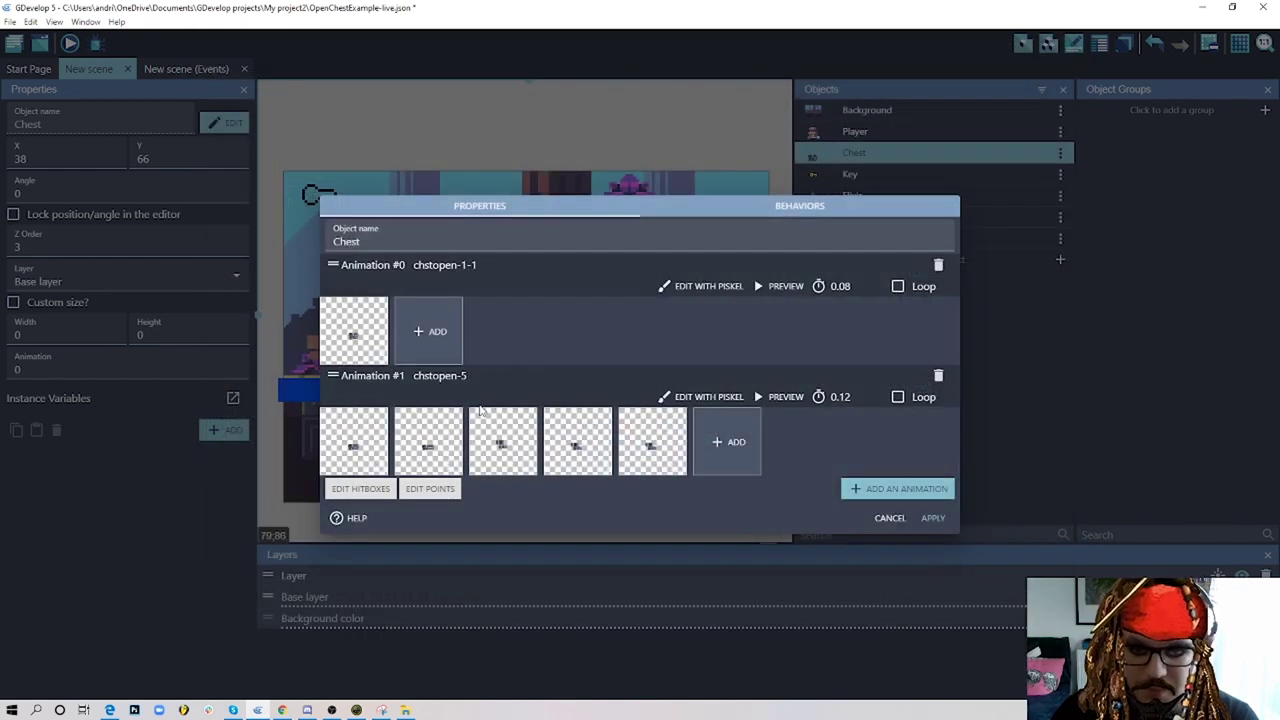
pyautogui.click(740, 398)
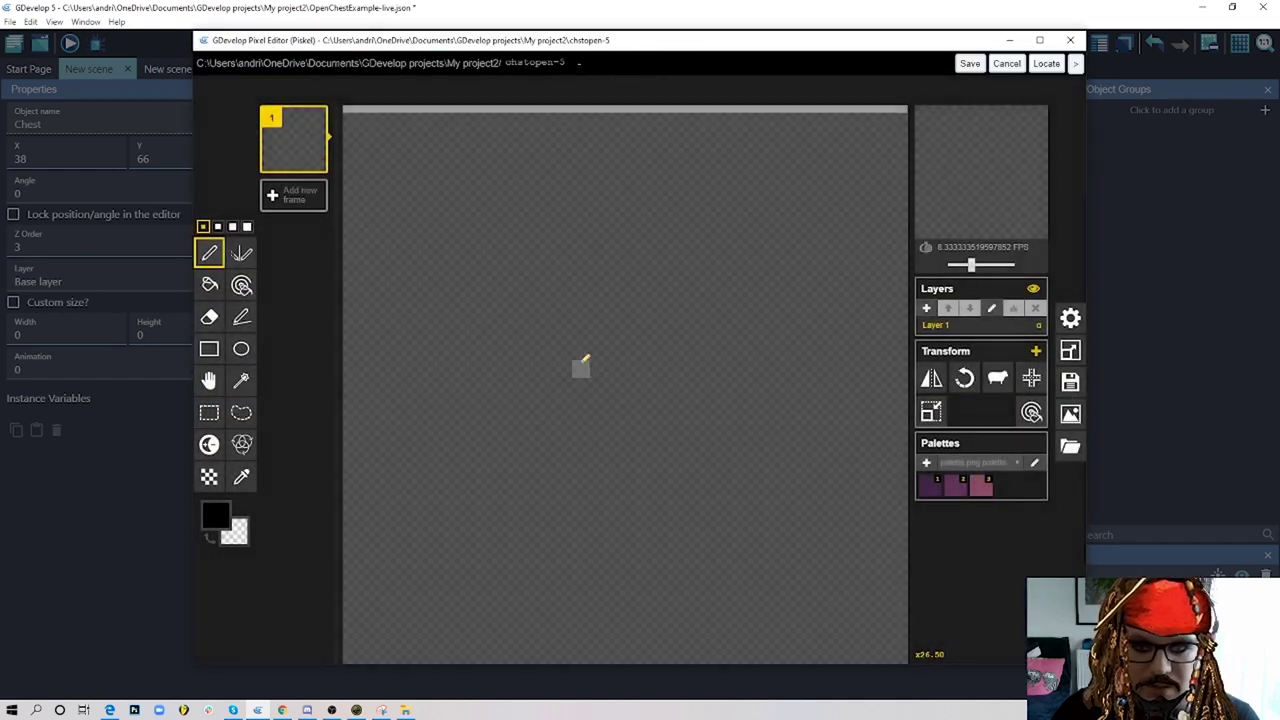
pyautogui.moveTo(1011, 247); pyautogui.dragTo(995, 251)
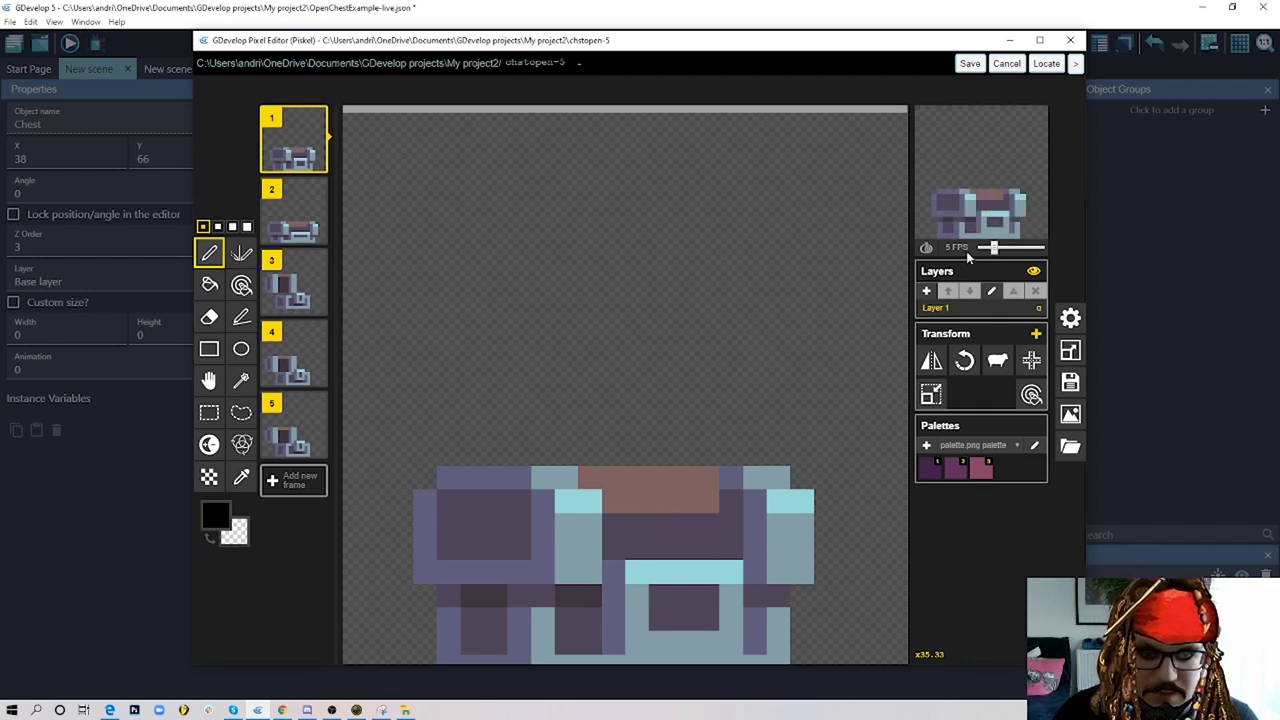
pyautogui.moveTo(978, 160)
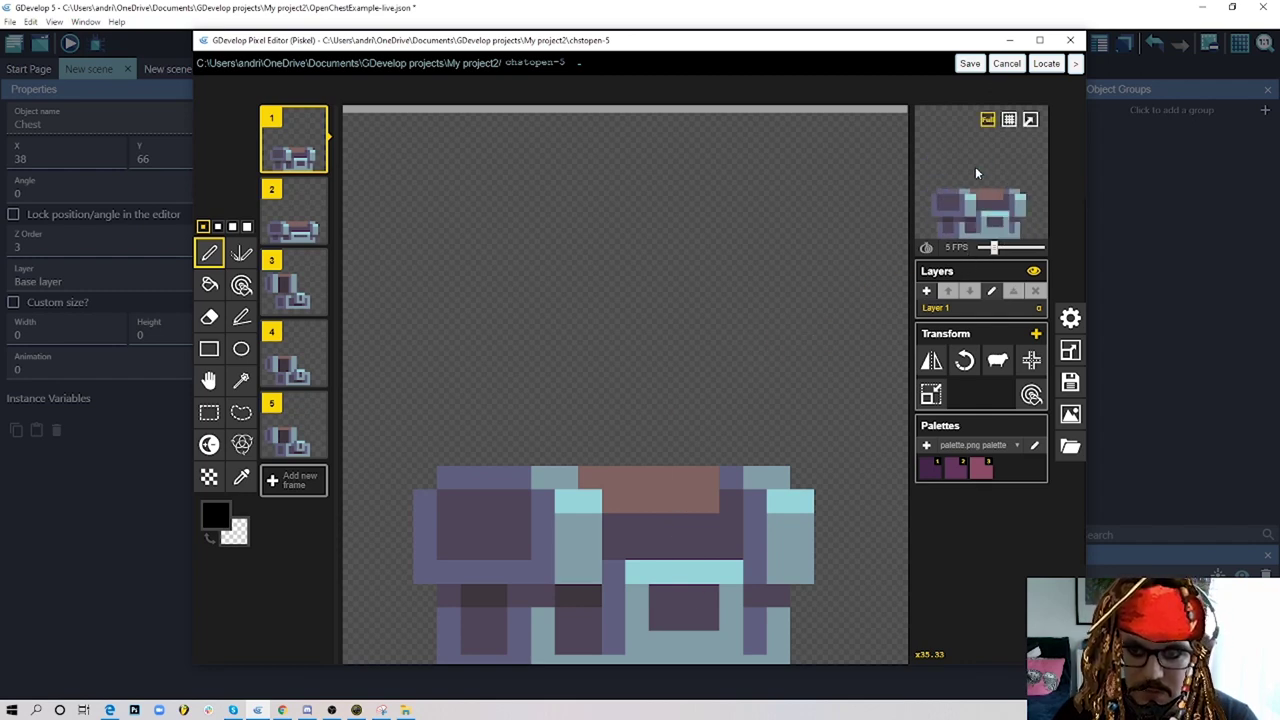
pyautogui.click(970, 63)
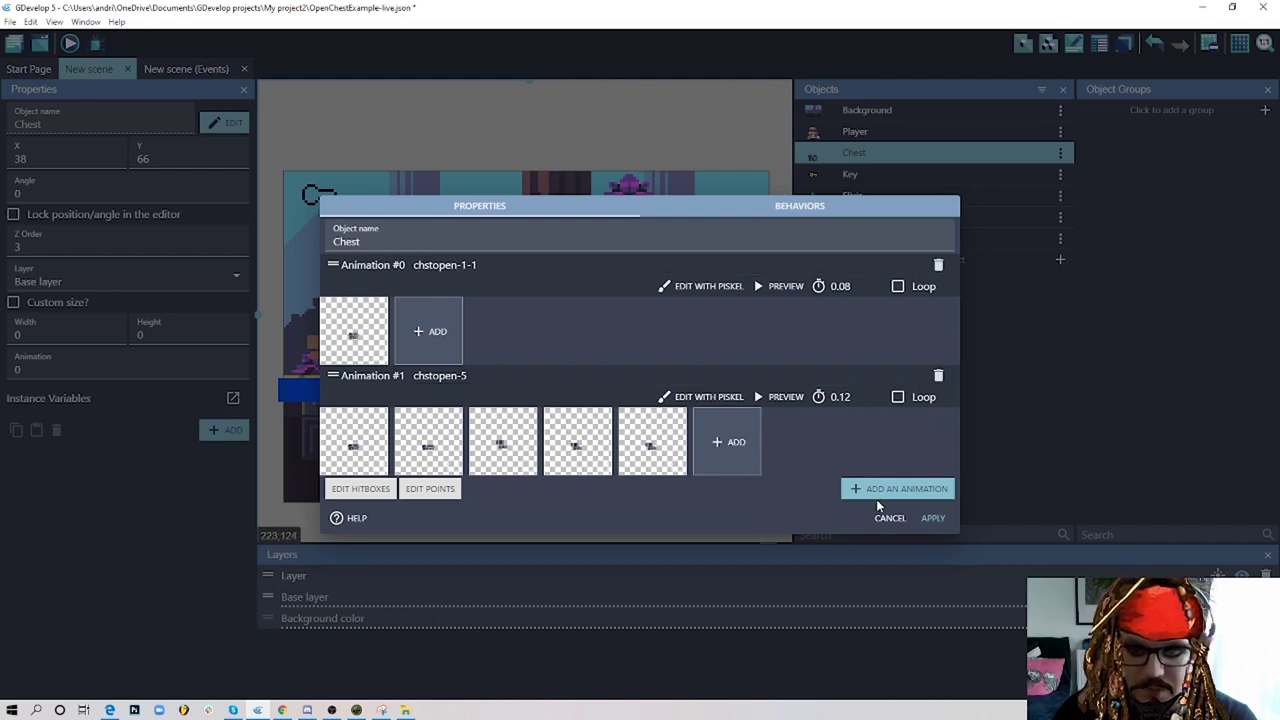
pyautogui.click(933, 519)
pyautogui.click(466, 134)
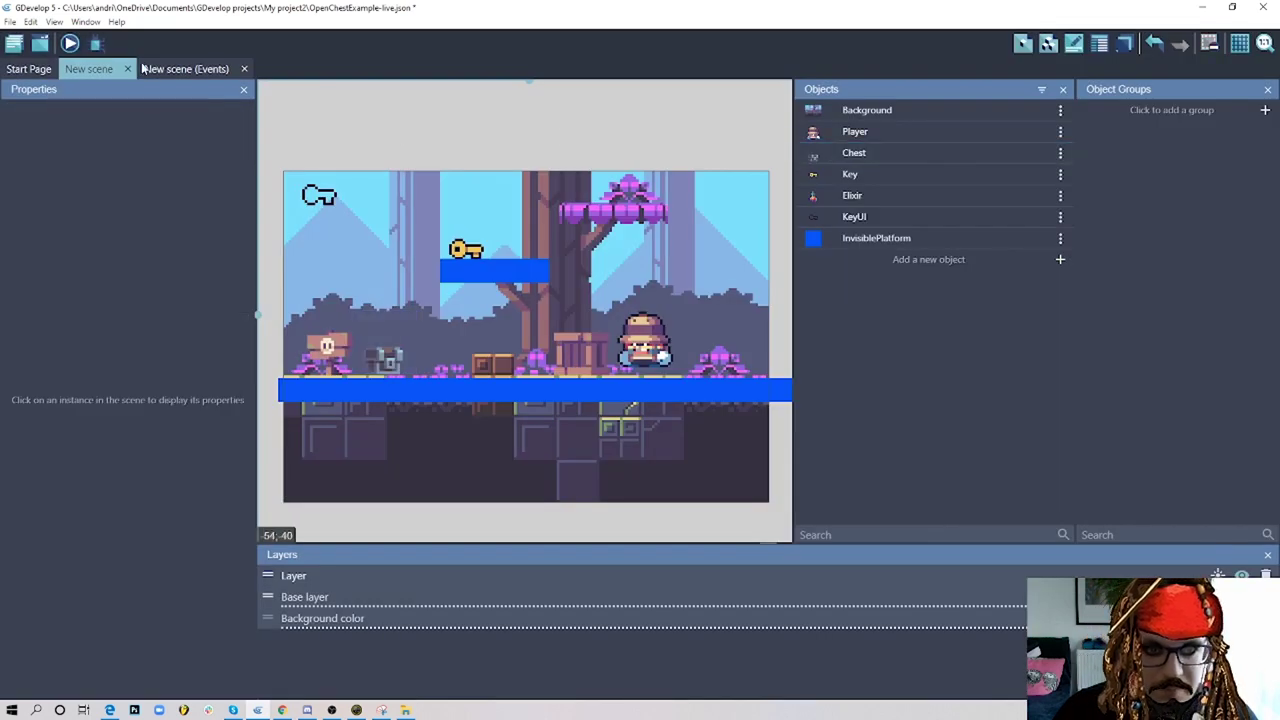
# - In the scene's empty event, add a condition that Chest is in collision with Player
pyautogui.click(160, 68)
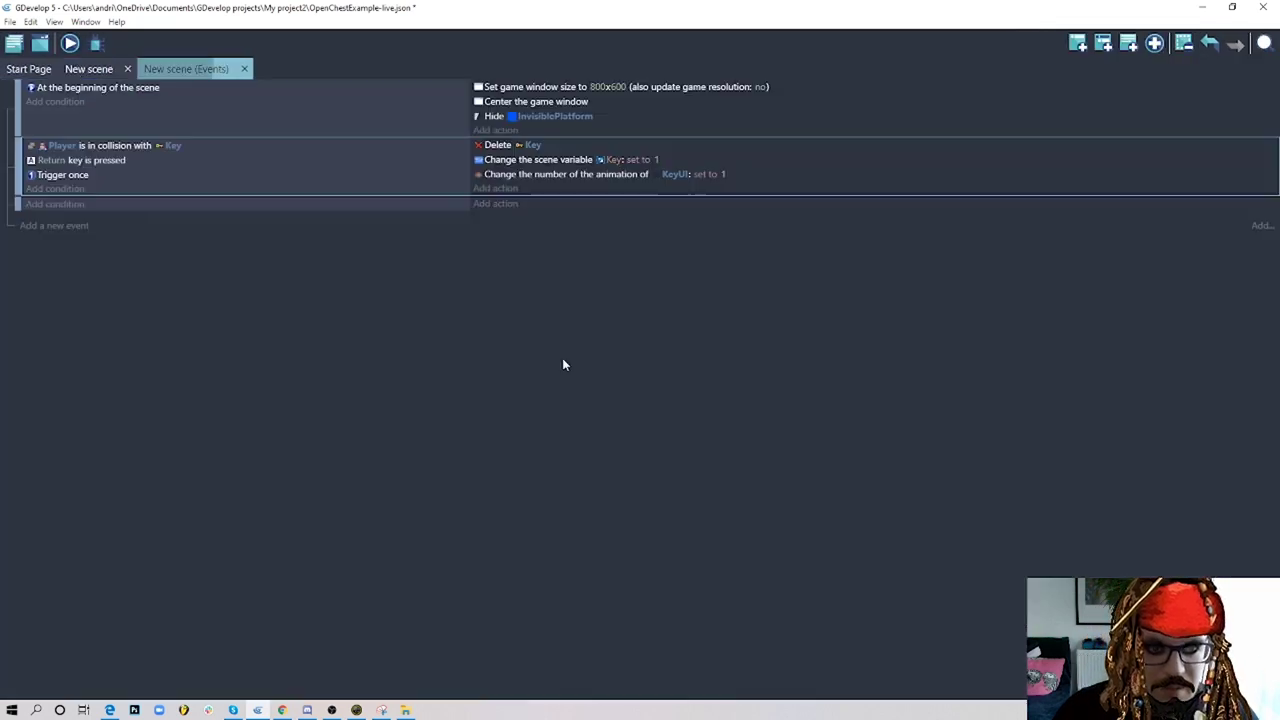
pyautogui.click(56, 204)
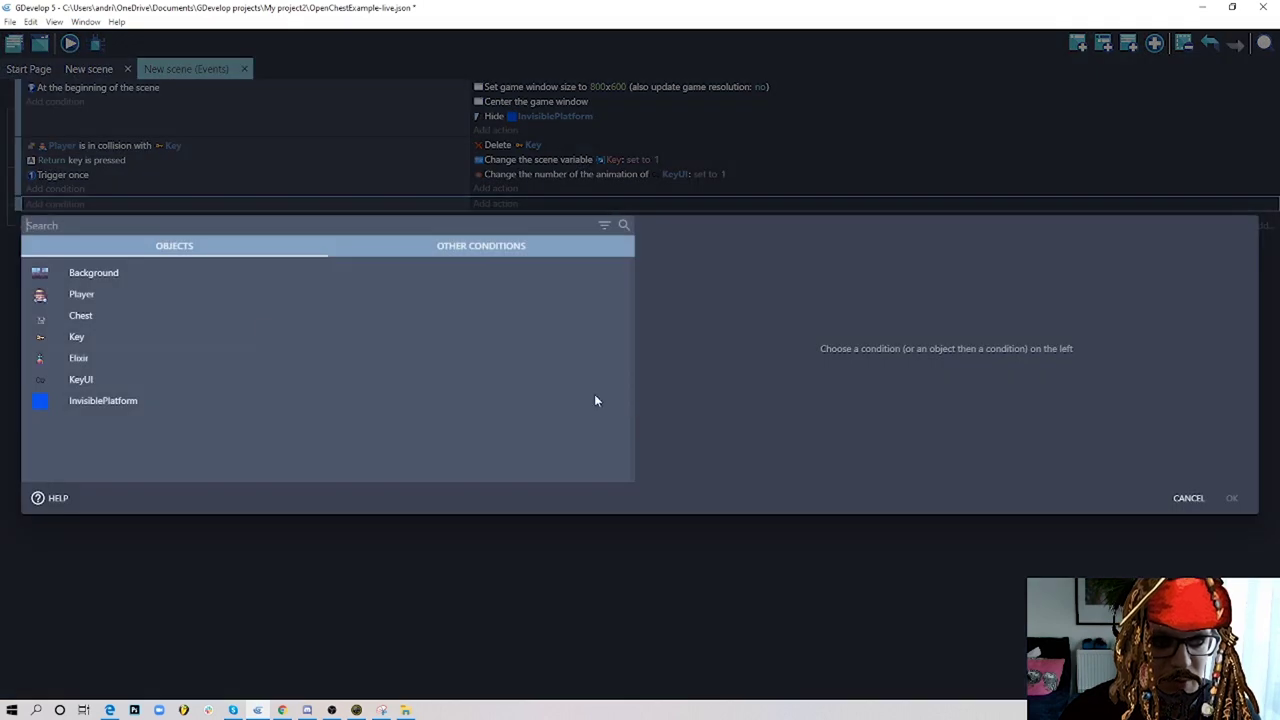
pyautogui.click(134, 316)
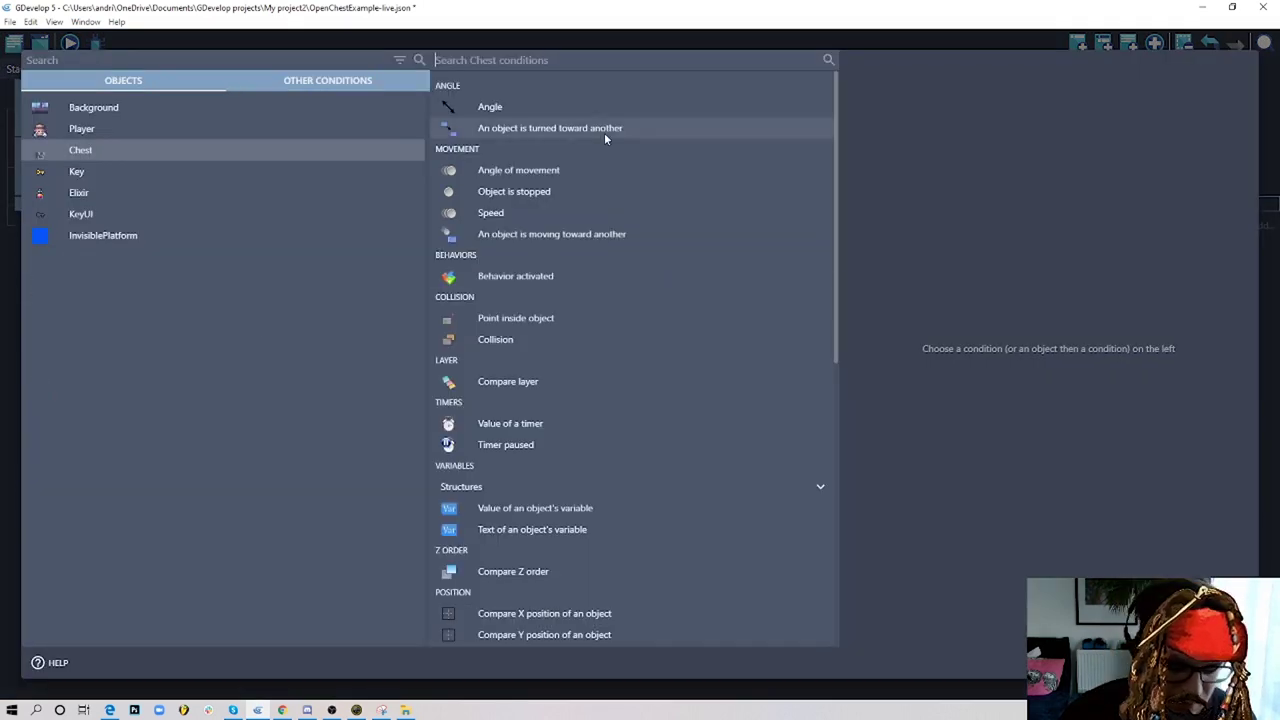
pyautogui.write('coll')
pyautogui.click(510, 288)
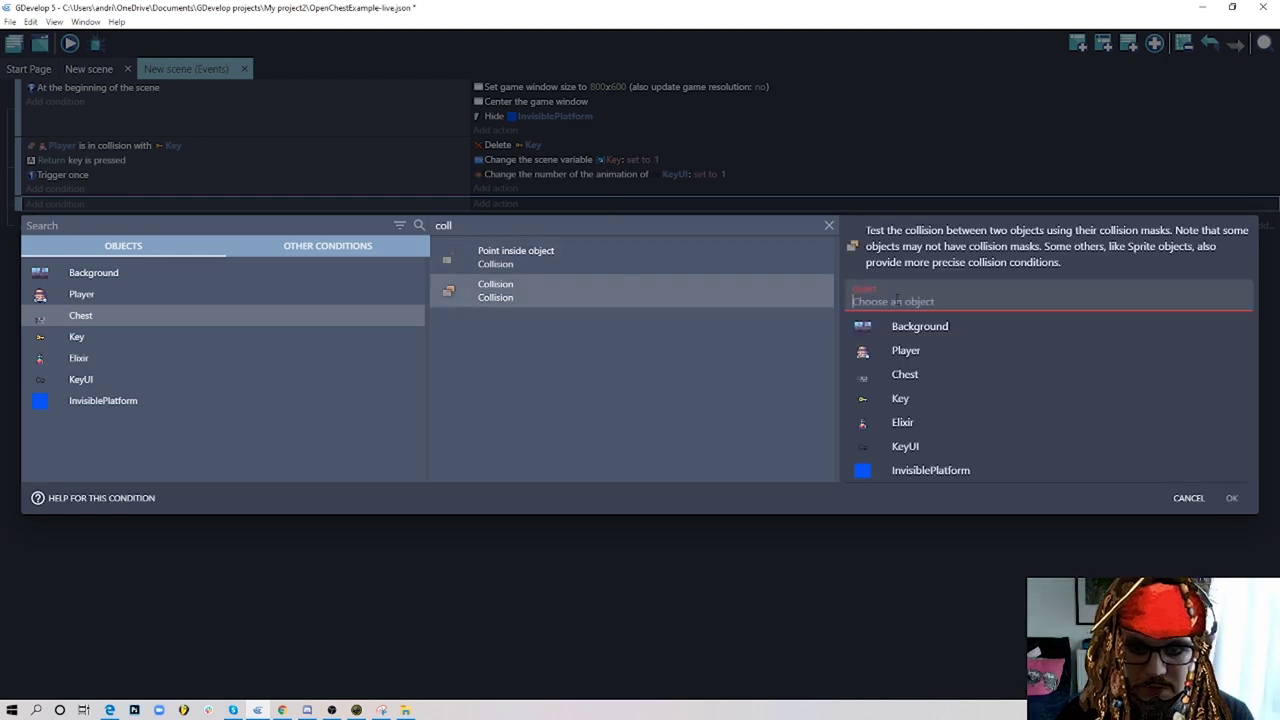
pyautogui.click(923, 352)
pyautogui.click(1230, 497)
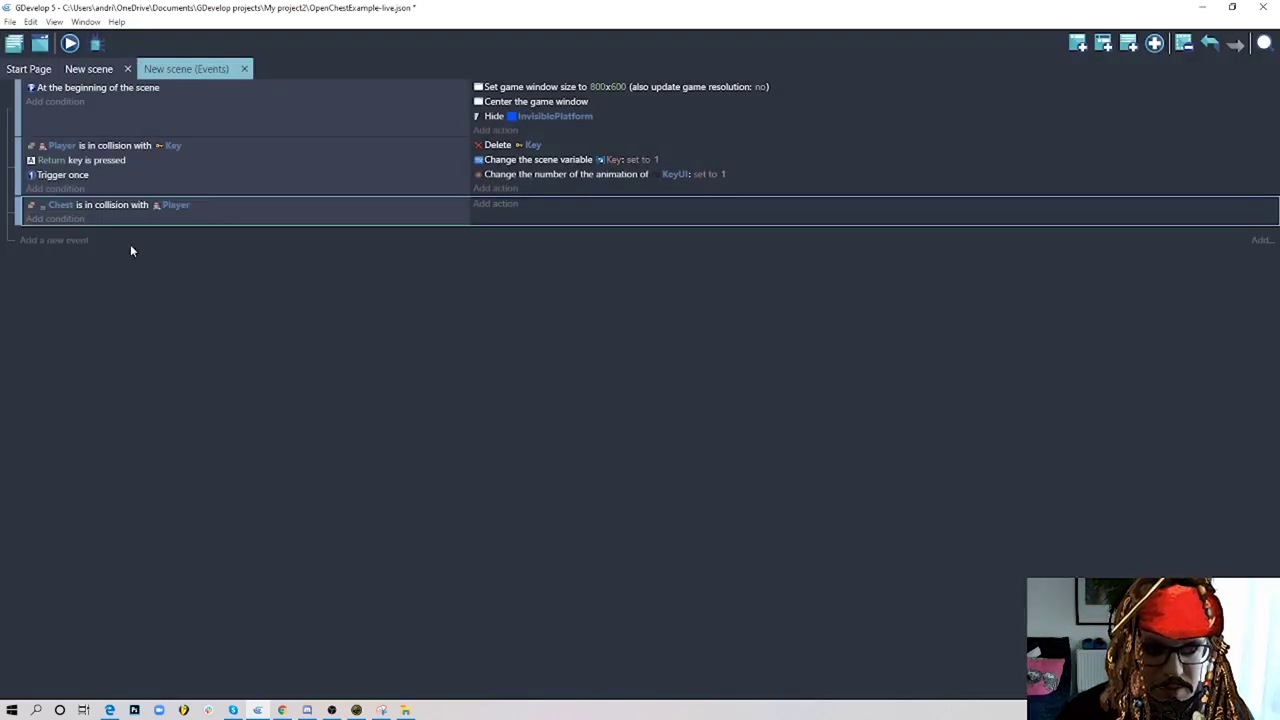
# - Add a condition to the Chest–Player collision event that the Return key is pressed
pyautogui.click(55, 218)
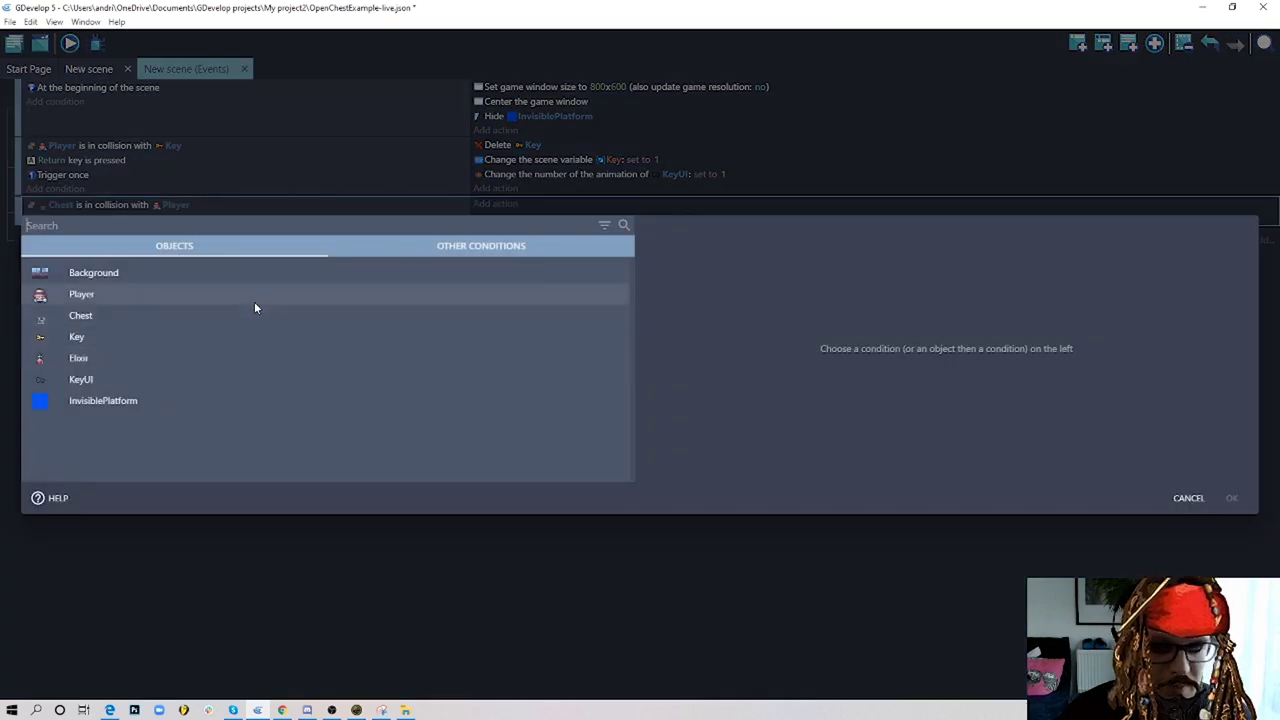
pyautogui.write('ke')
pyautogui.click(374, 410)
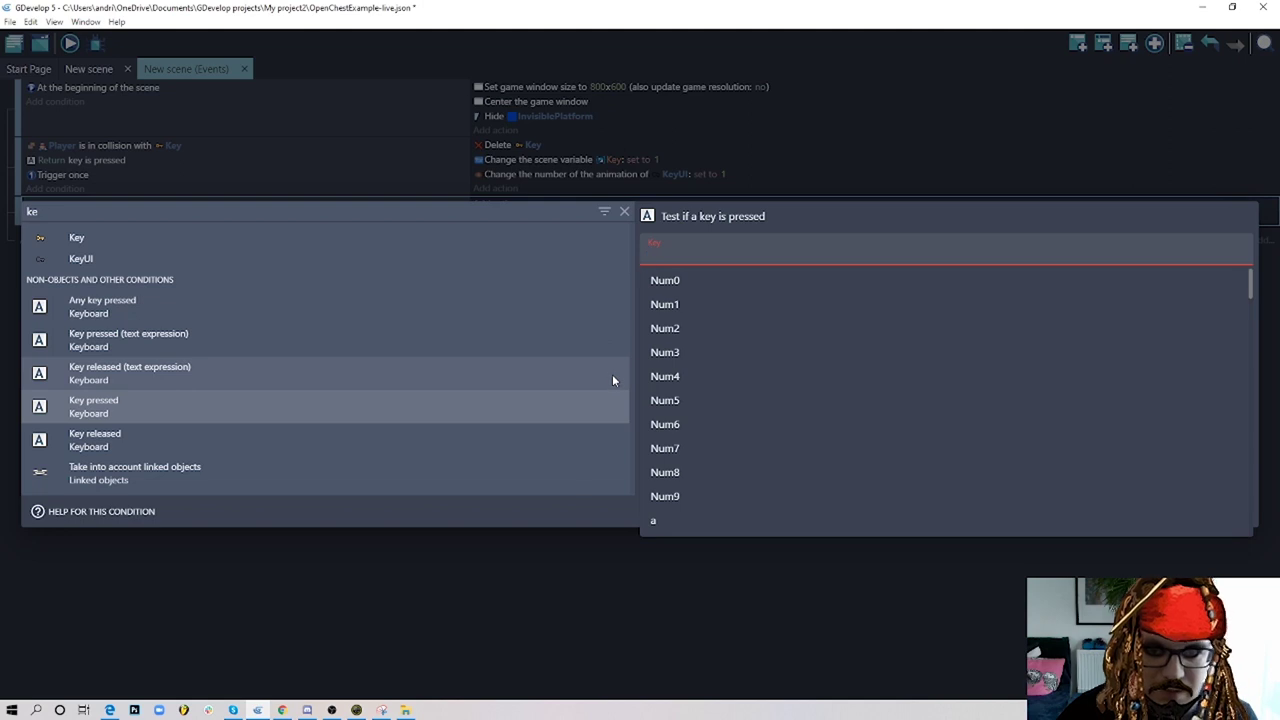
pyautogui.write('ret')
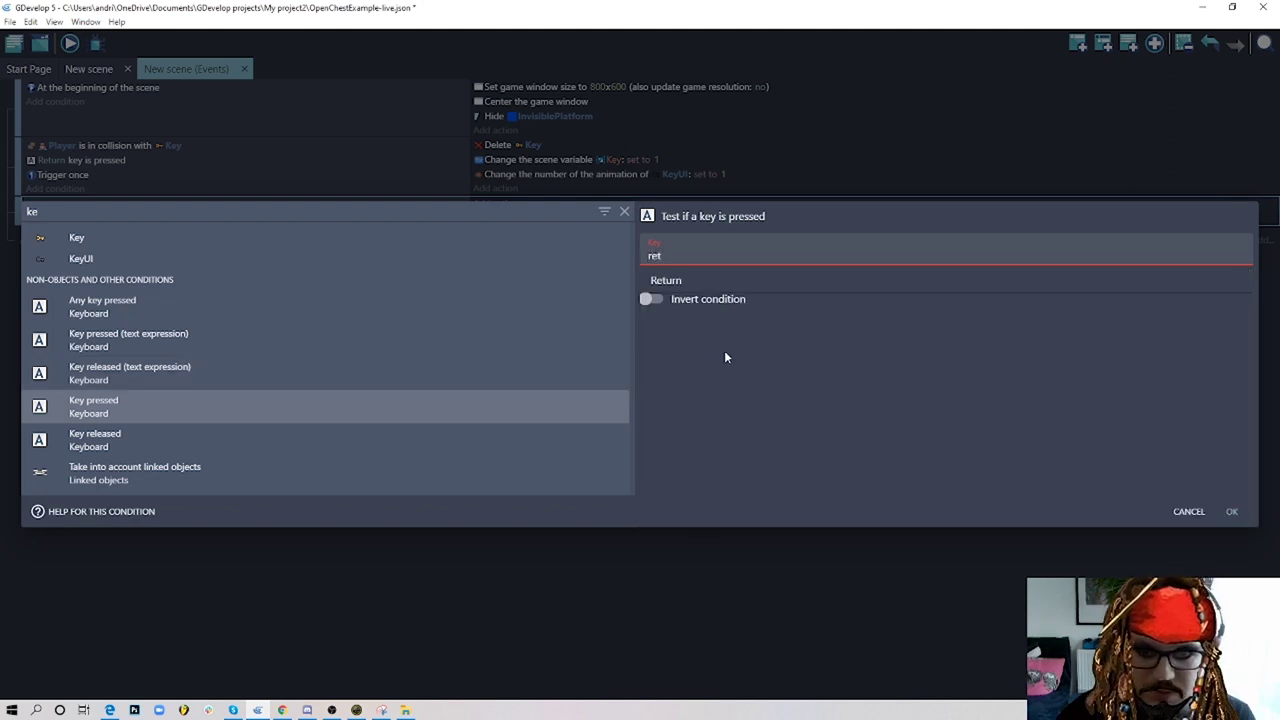
pyautogui.click(688, 280)
pyautogui.click(1230, 513)
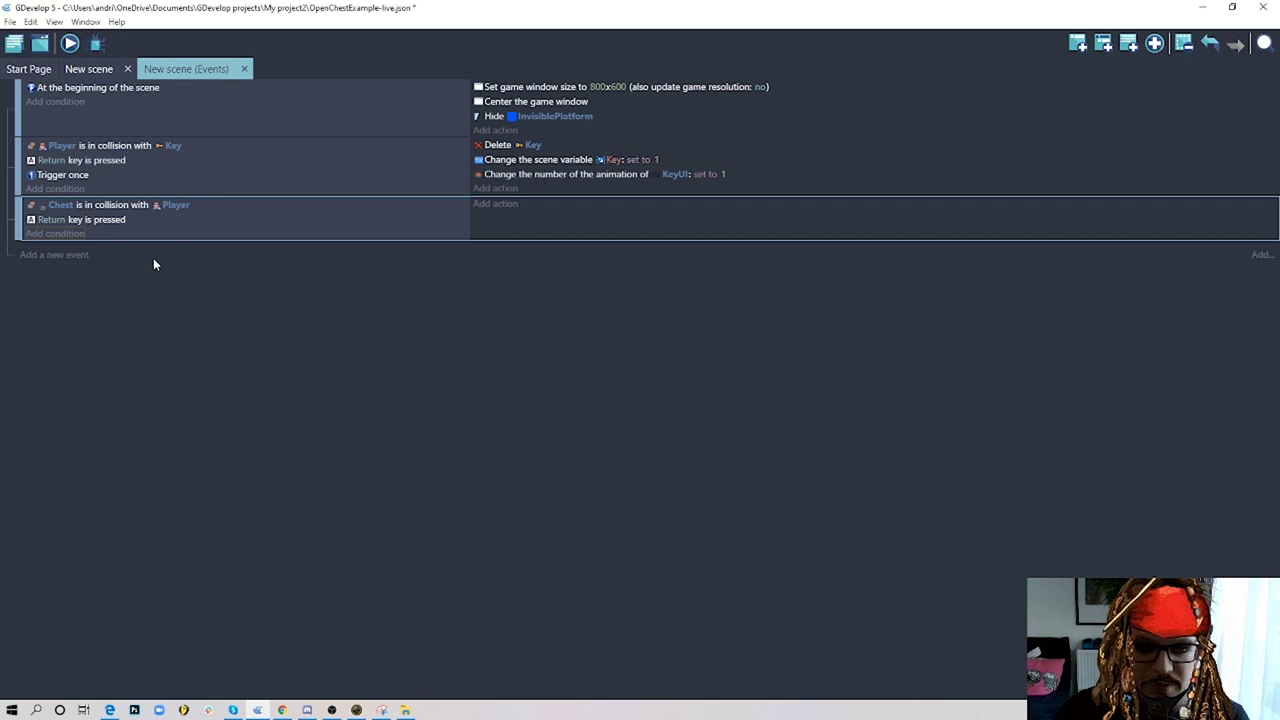
# - Add a condition to the Chest–Player collision event that the scene variable Key is equal to 1
pyautogui.click(58, 233)
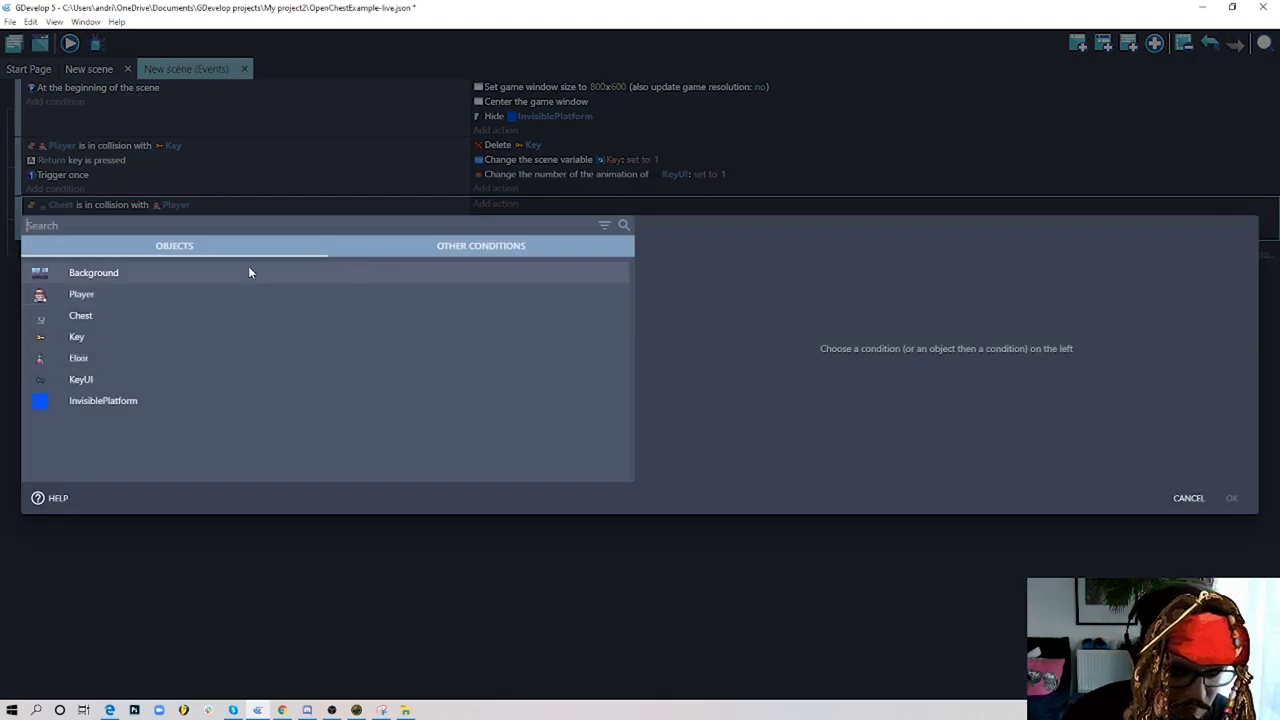
pyautogui.write('var')
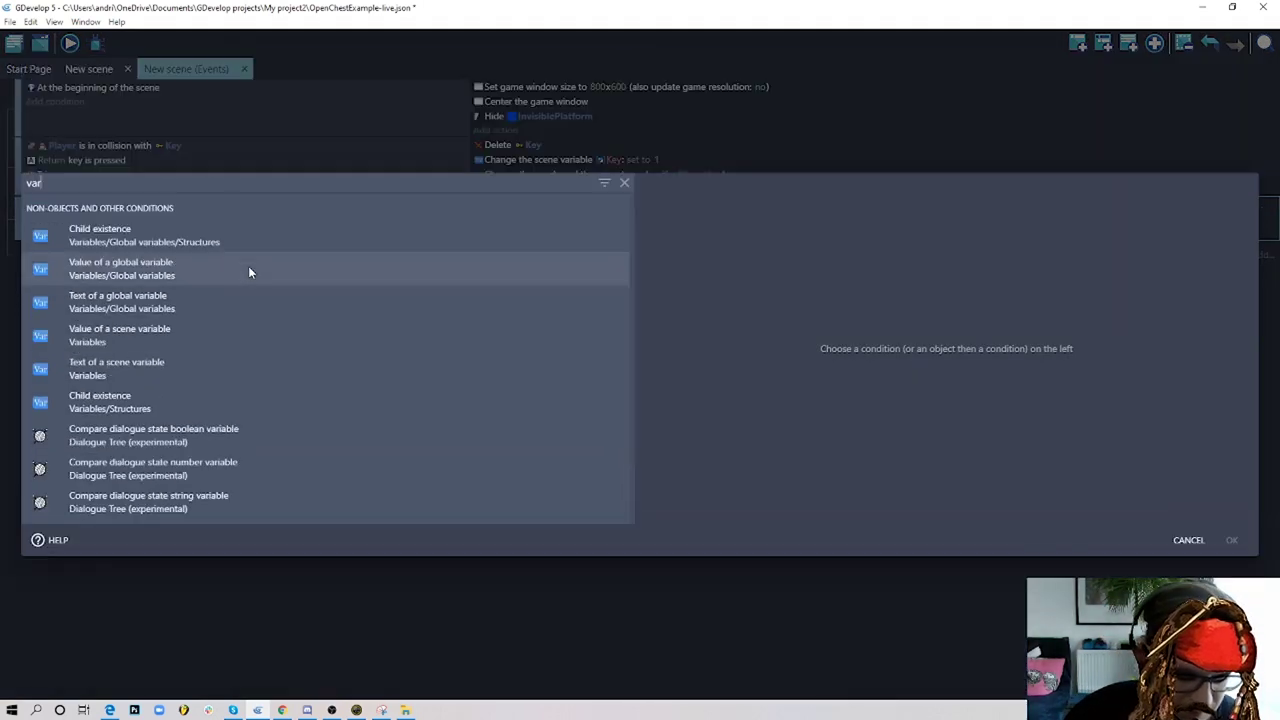
pyautogui.click(178, 341)
pyautogui.click(660, 252)
pyautogui.click(720, 262)
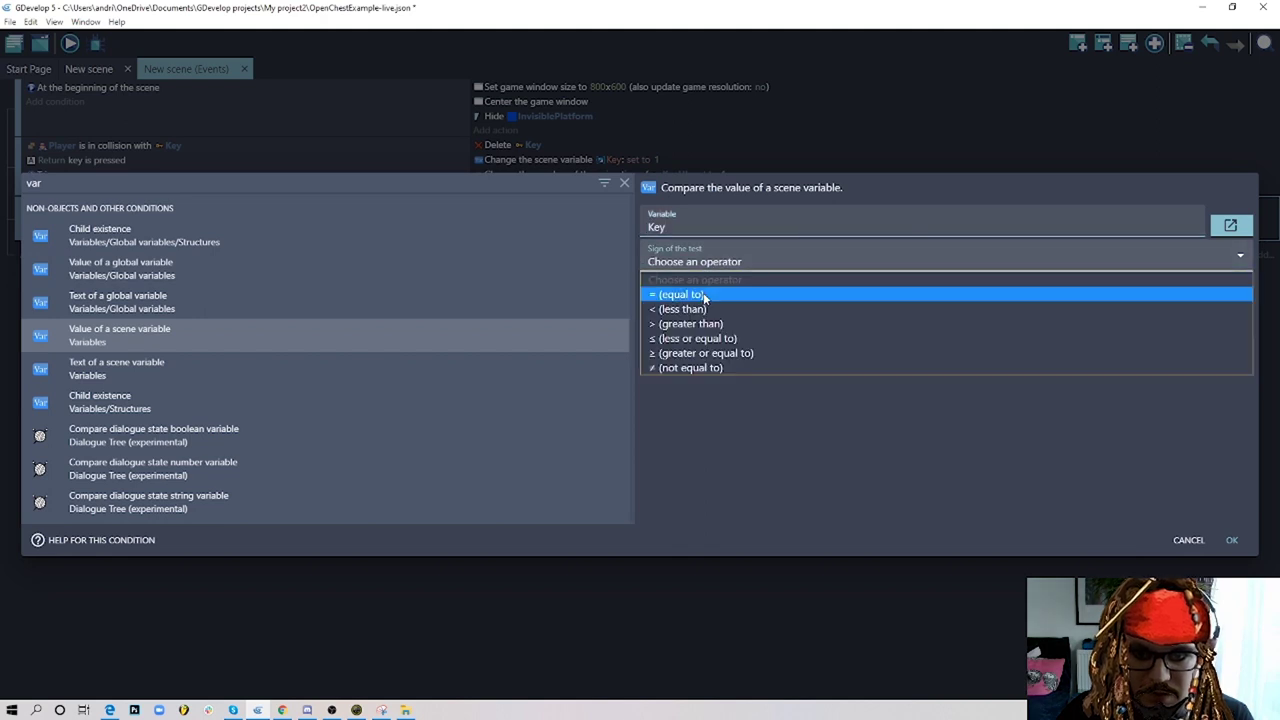
pyautogui.click(690, 289)
pyautogui.write('1')
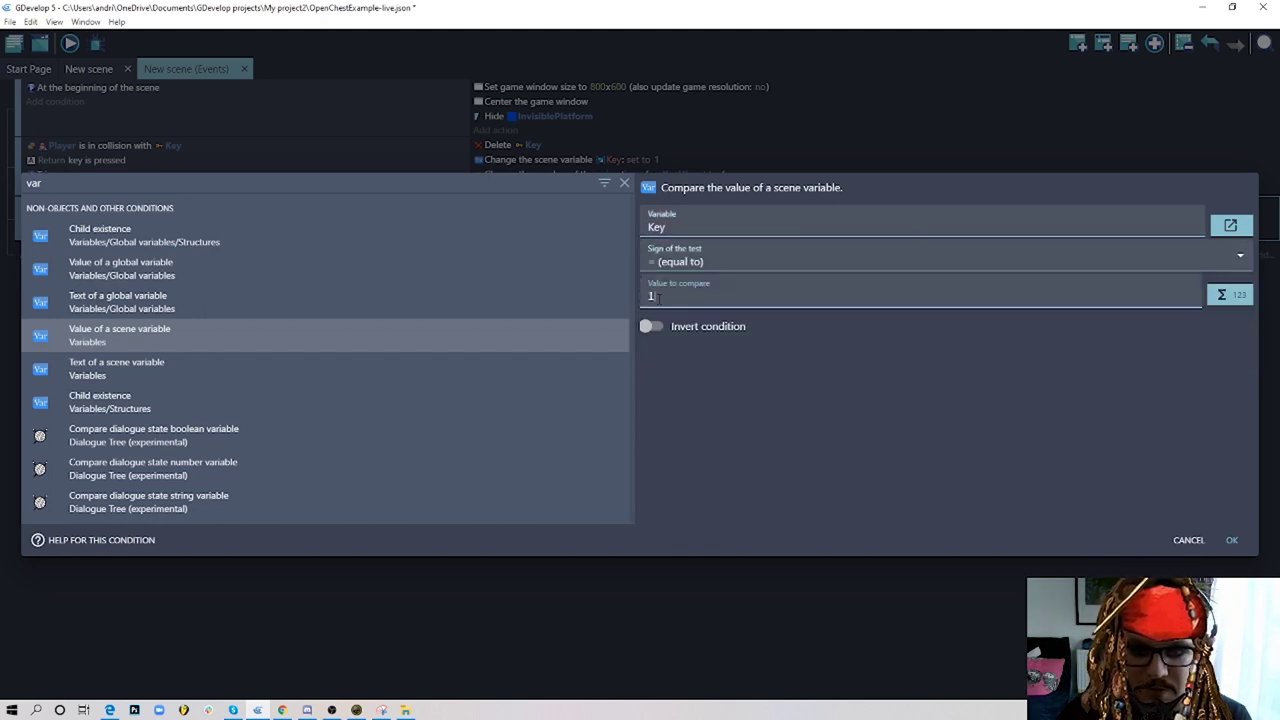
pyautogui.click(1231, 540)
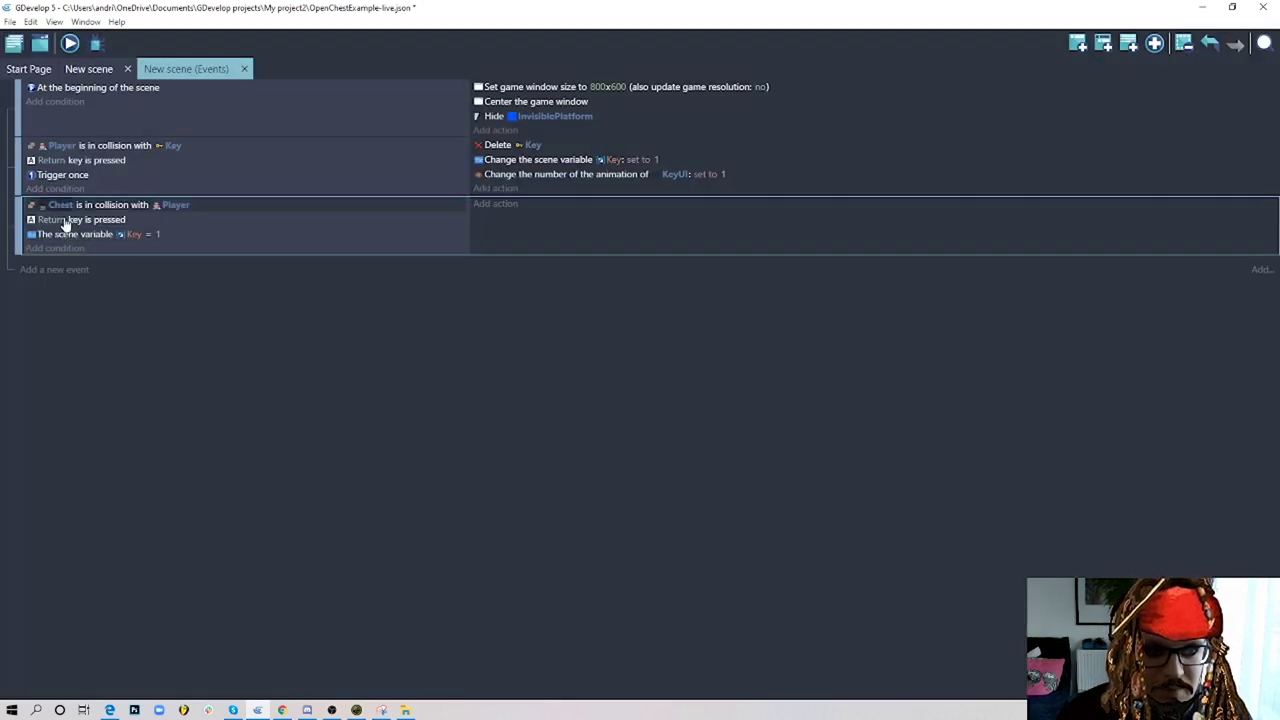
# - Add a Trigger once while true condition to the Chest–Player collision event
pyautogui.click(58, 248)
pyautogui.write('trigger')
pyautogui.click(340, 283)
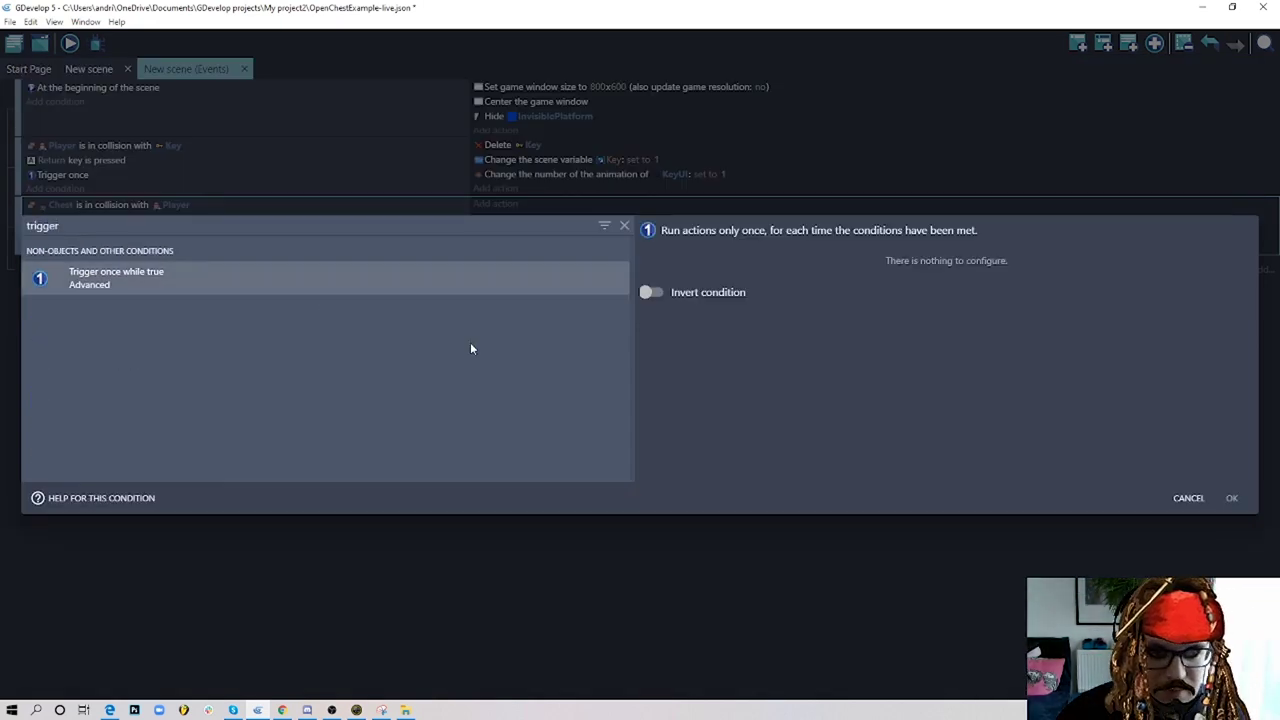
pyautogui.click(1231, 497)
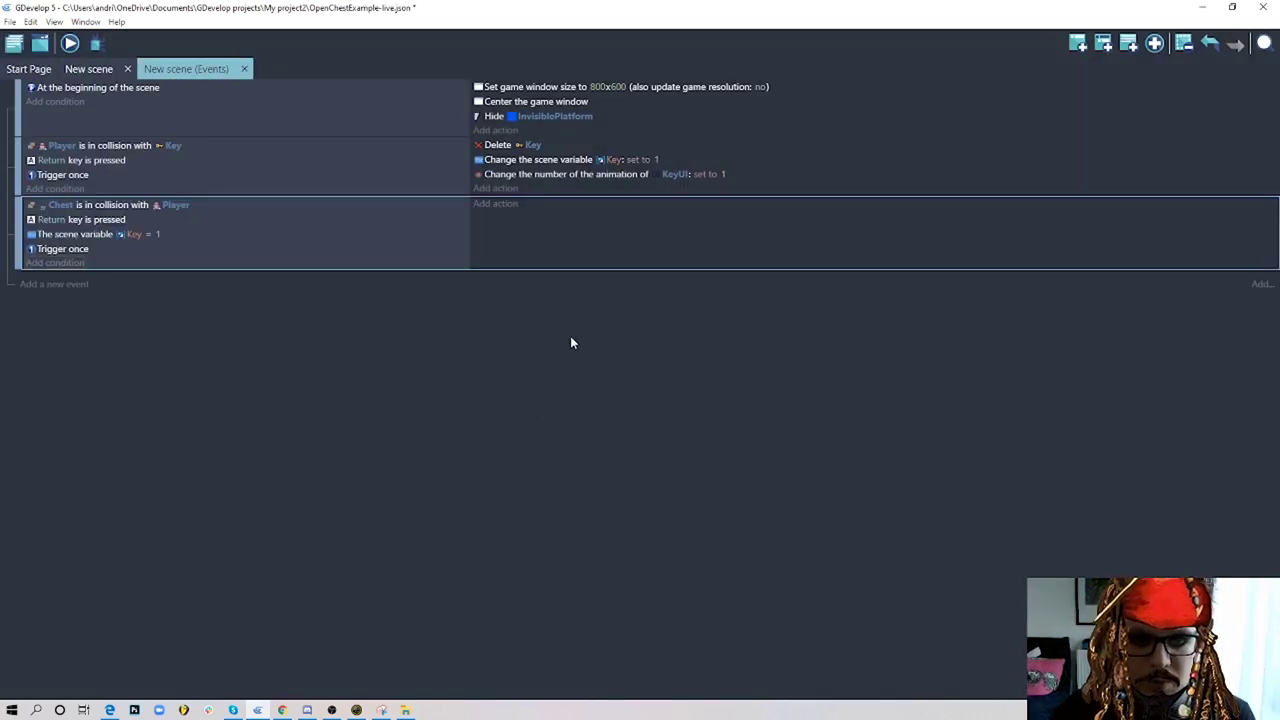
# - Add an action to the Chest–Player collision event that sets the Chest's animation number to 1
pyautogui.click(505, 204)
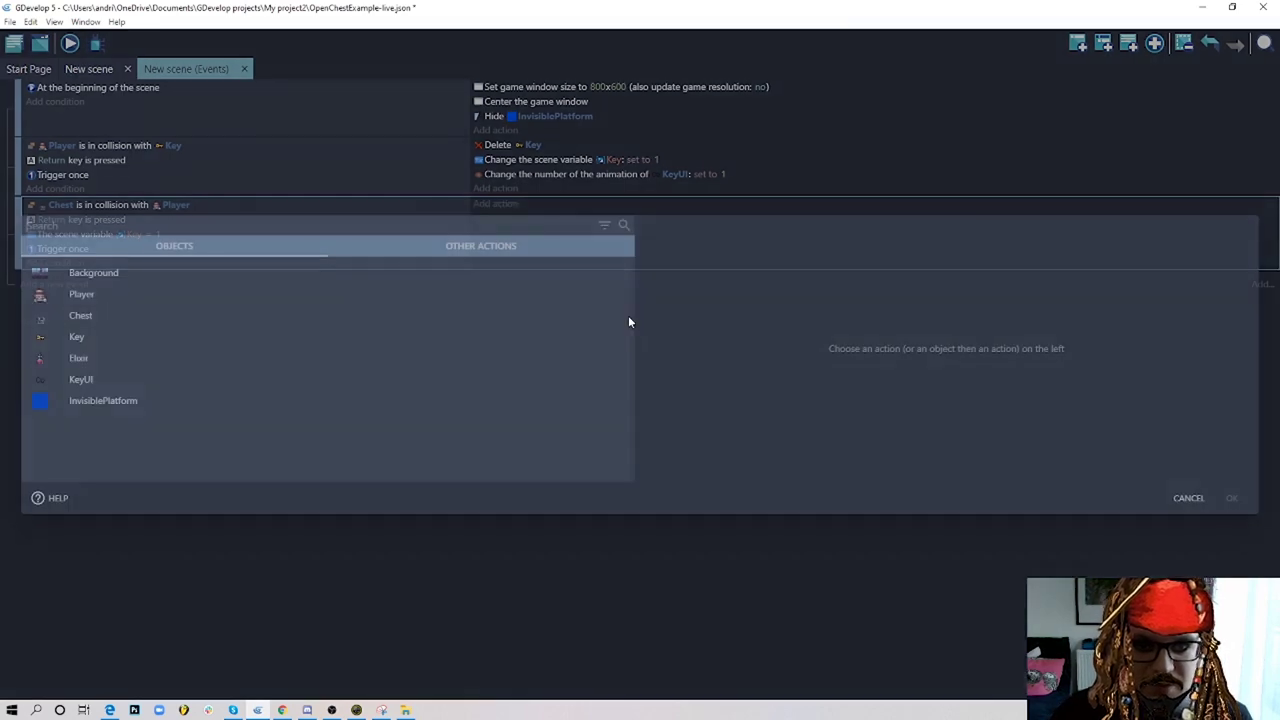
pyautogui.click(107, 316)
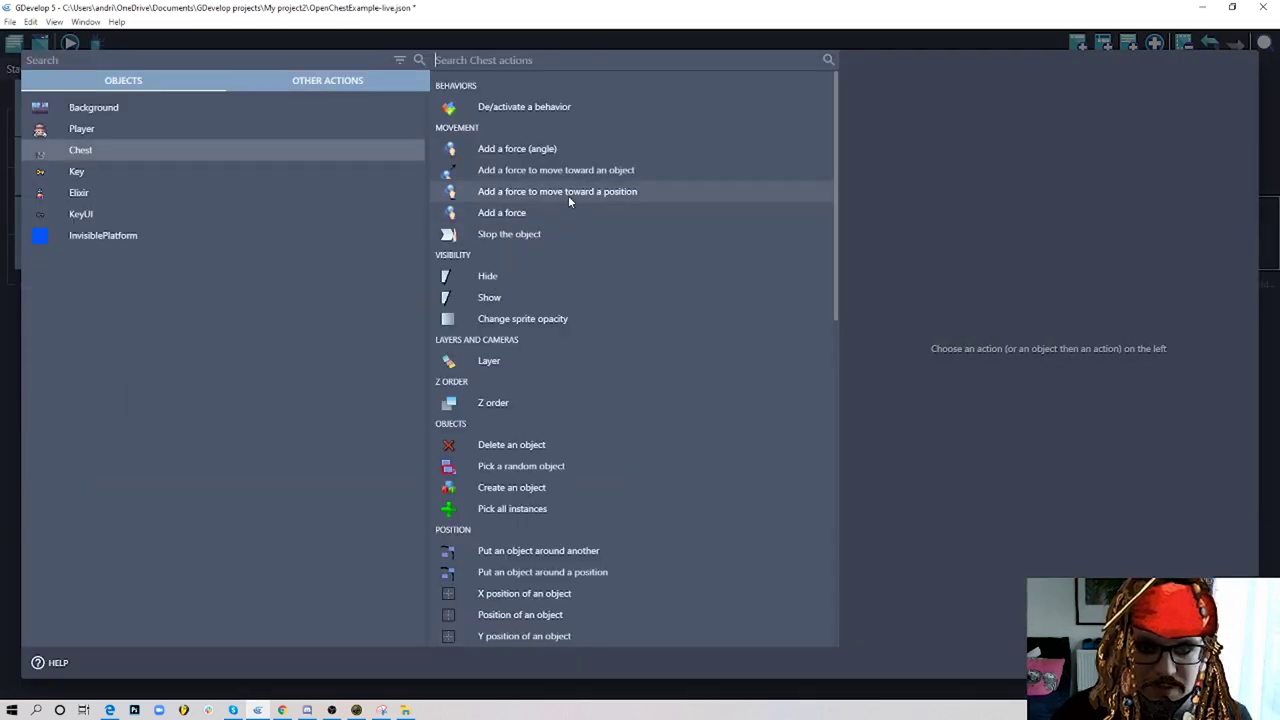
pyautogui.write('anim')
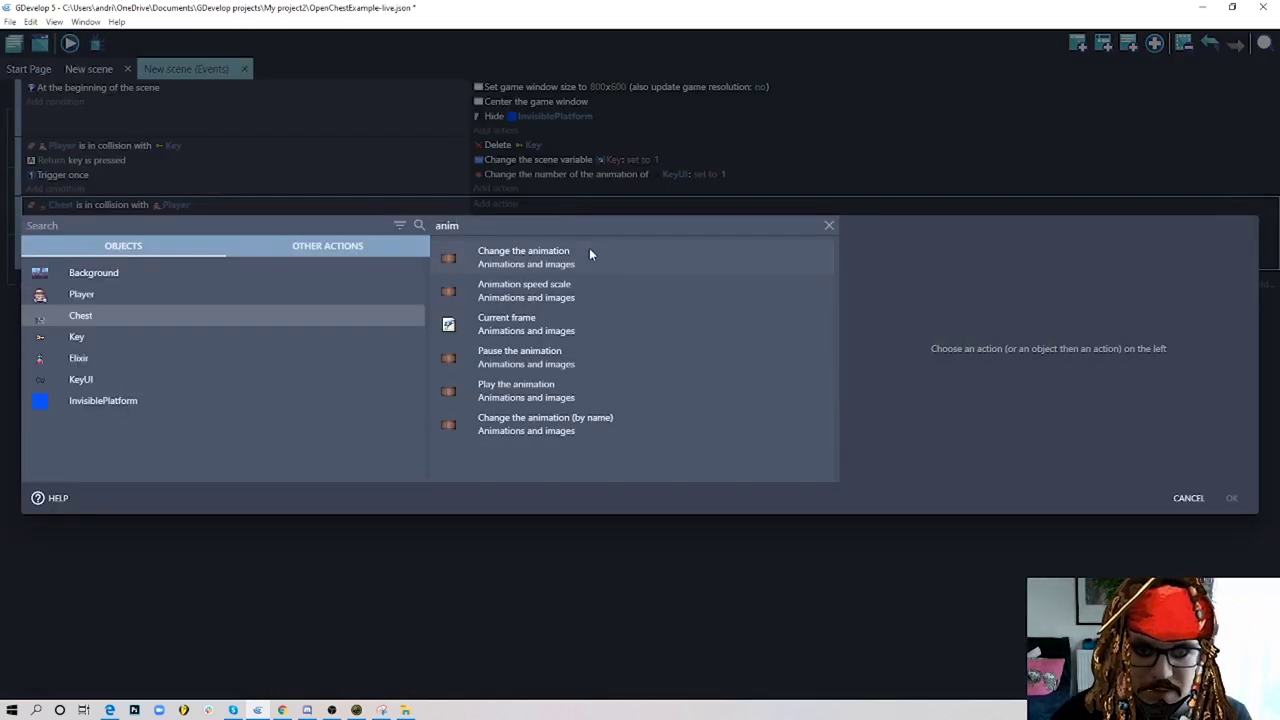
pyautogui.click(523, 257)
pyautogui.click(1040, 280)
pyautogui.click(880, 314)
pyautogui.click(960, 320)
pyautogui.write('1')
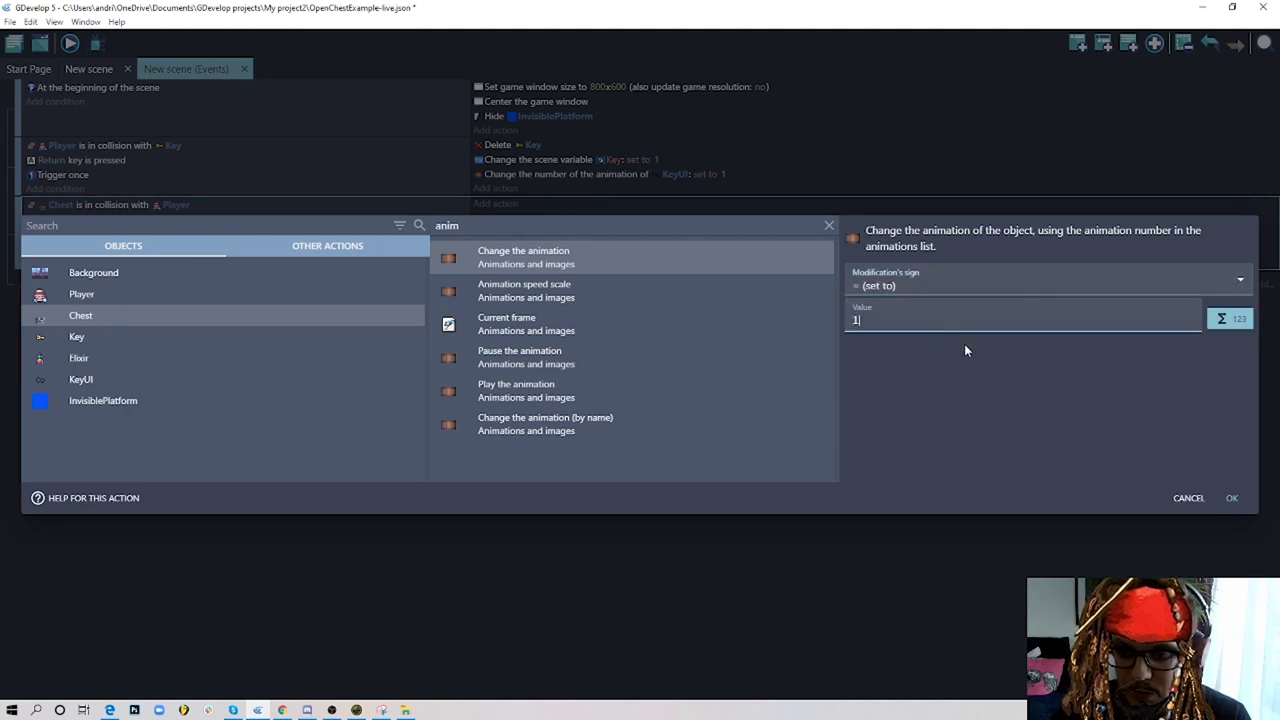
pyautogui.click(1231, 499)
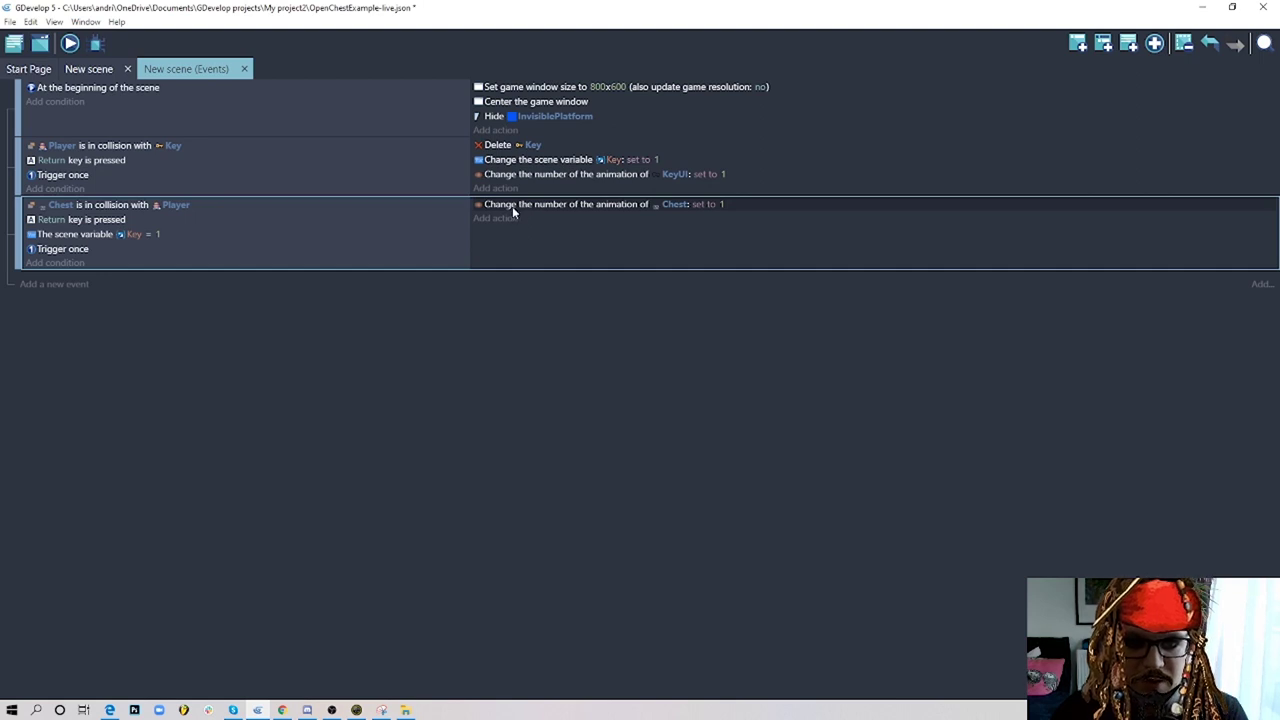
# - Preview the scene and walk the player to the chest without collecting the key, to test the locked chest
pyautogui.click(70, 43)
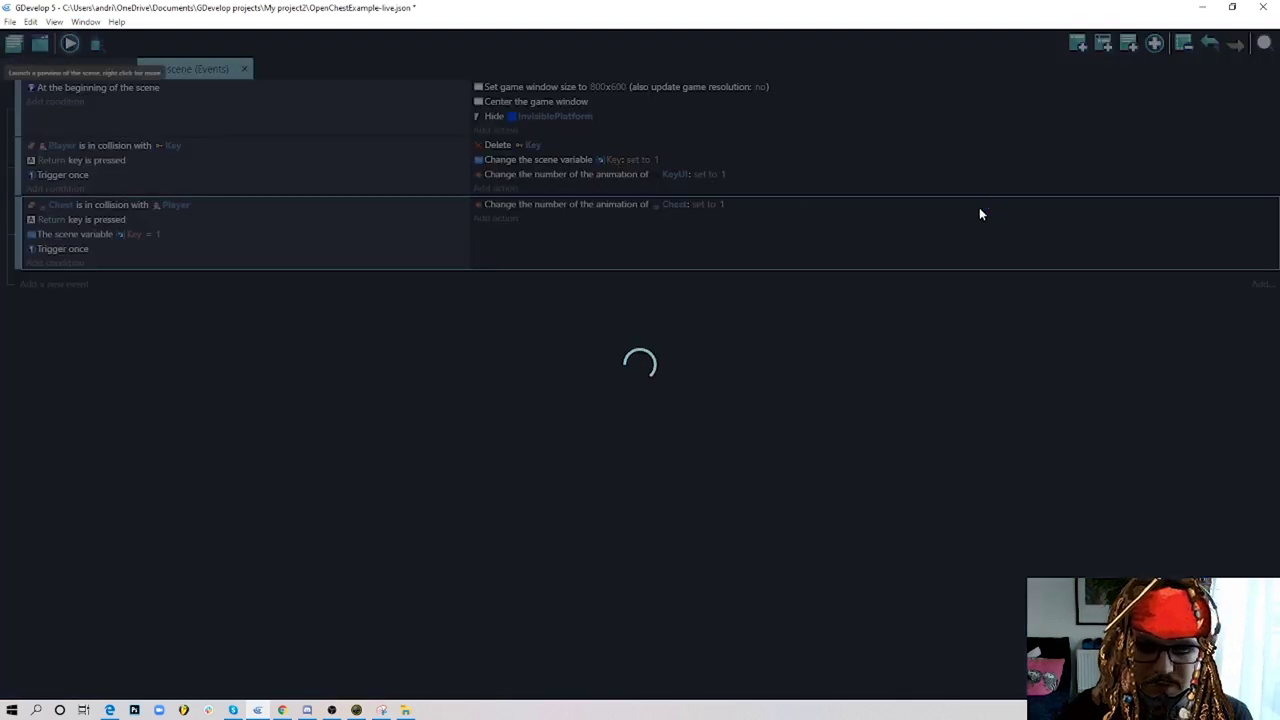
pyautogui.press('Left')
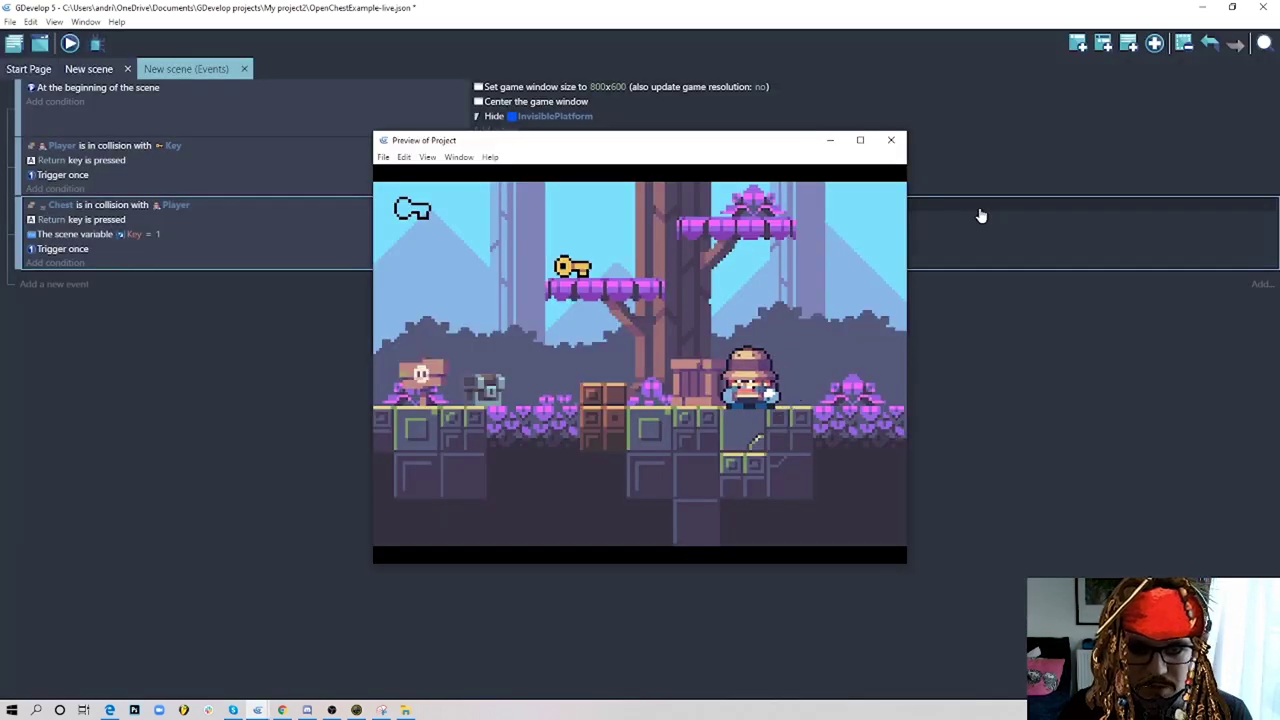
pyautogui.press('Right')
pyautogui.press('Left')
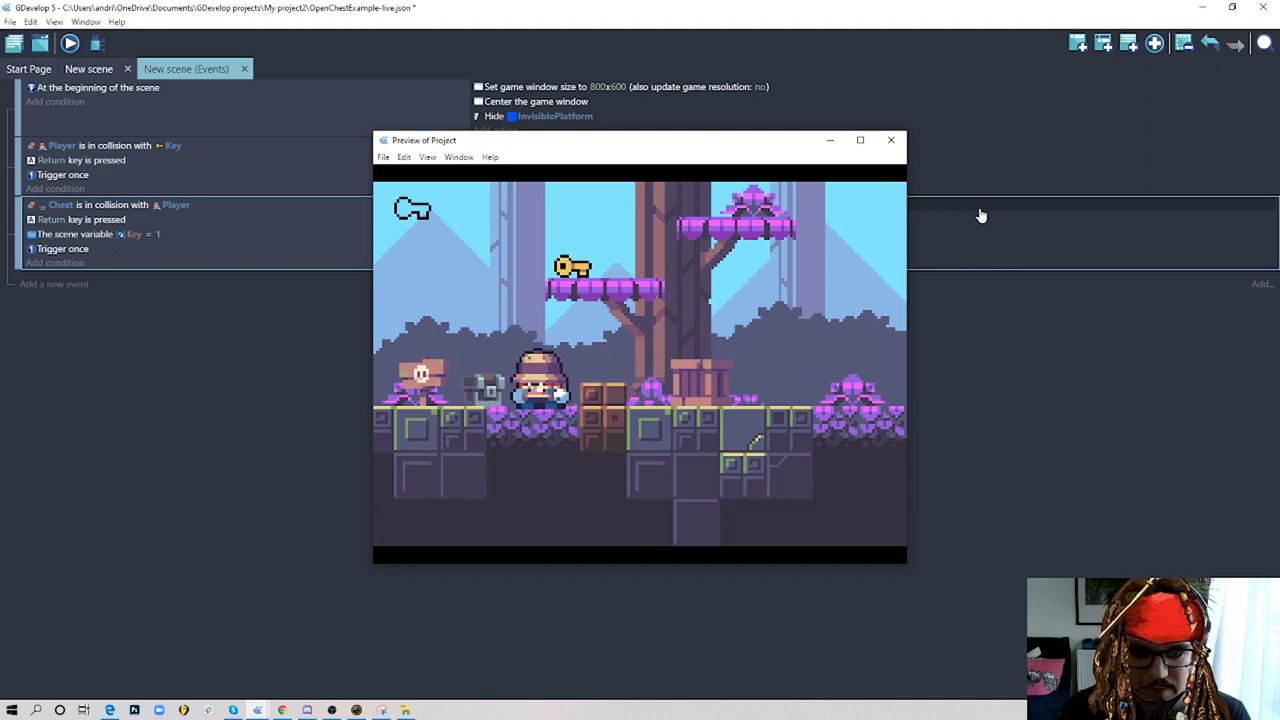
pyautogui.press('Right')
pyautogui.press('Left')
pyautogui.press('Right')
pyautogui.press('Left')
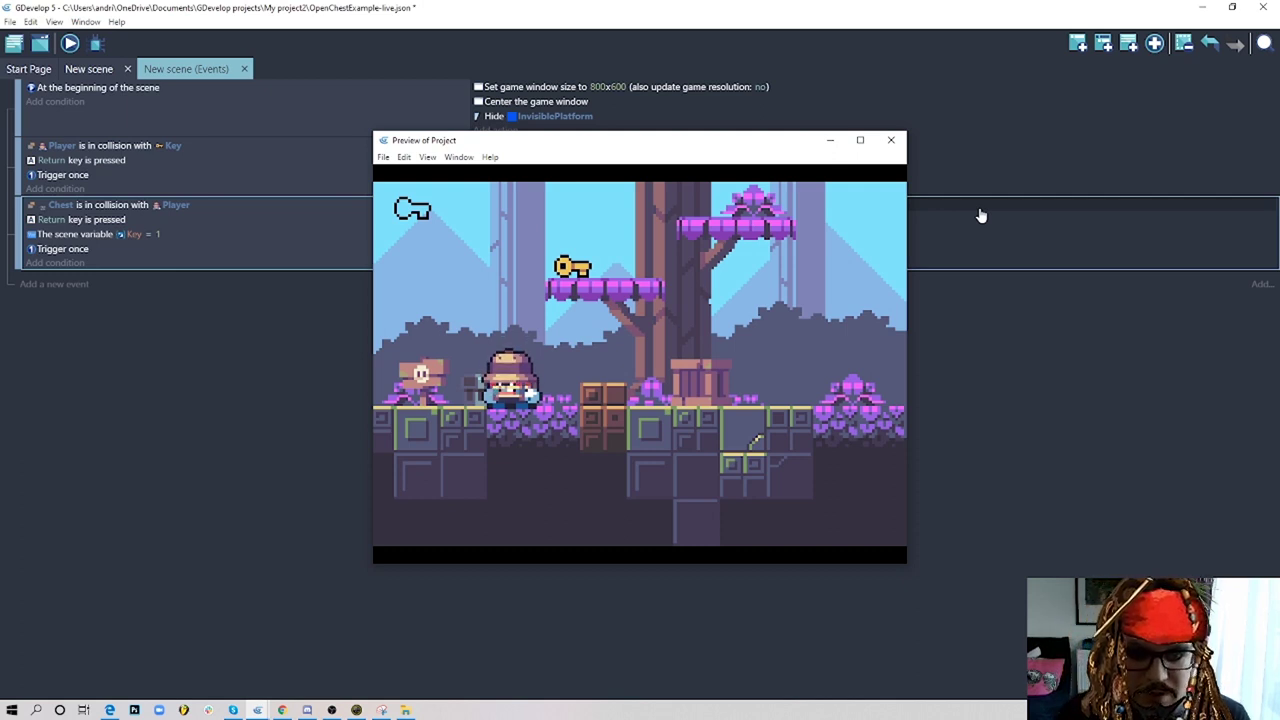
# - In the preview, jump the player onto the key's platform and collect the key
pyautogui.press('Right')
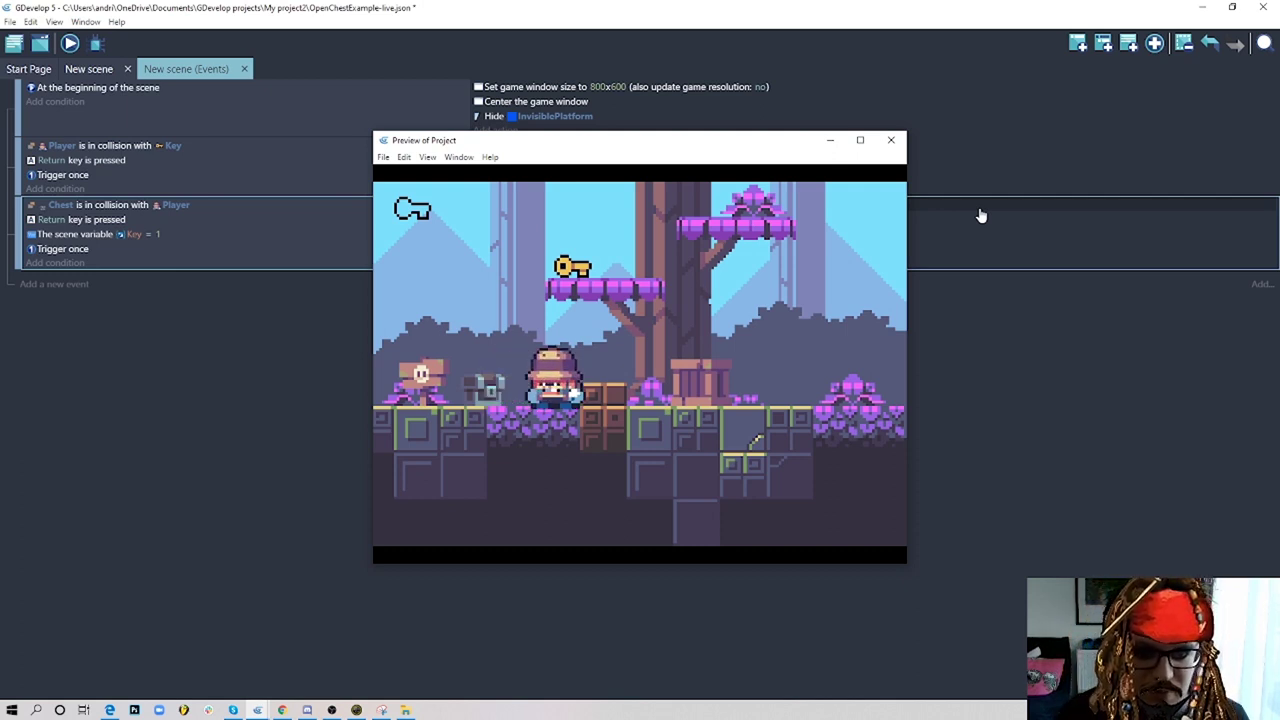
pyautogui.press('space')
pyautogui.press('Left')
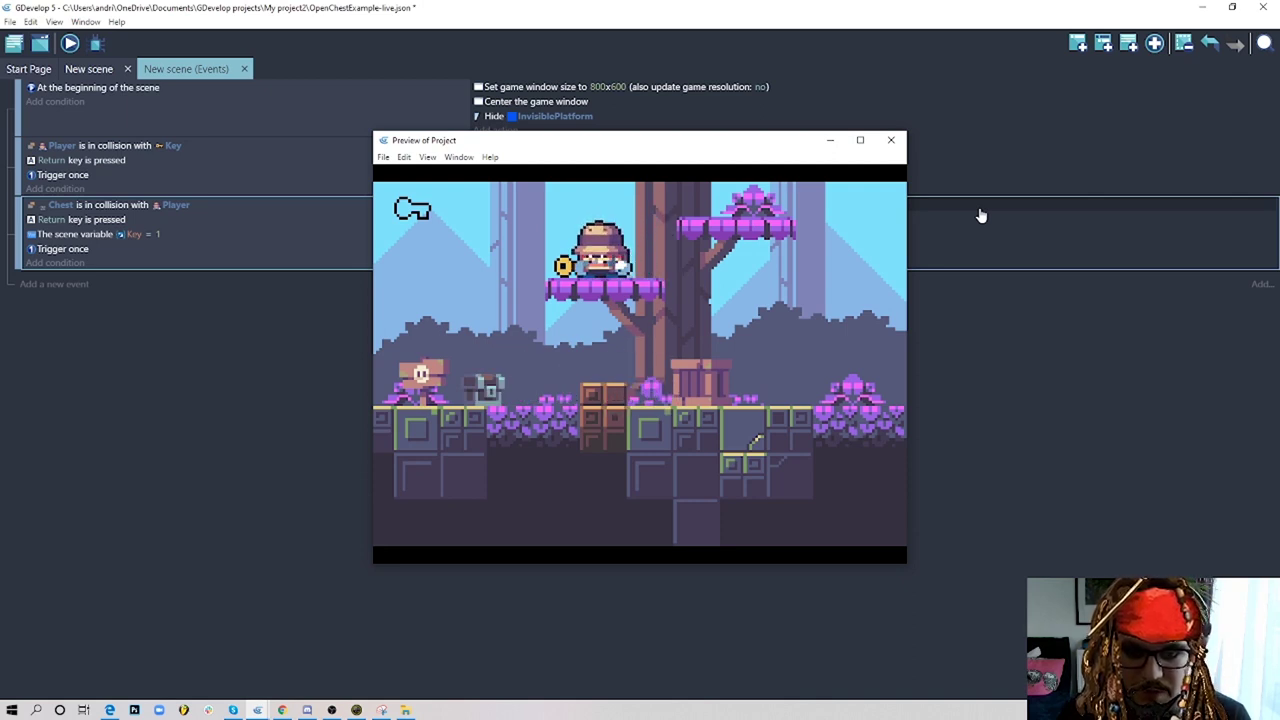
pyautogui.press('Return')
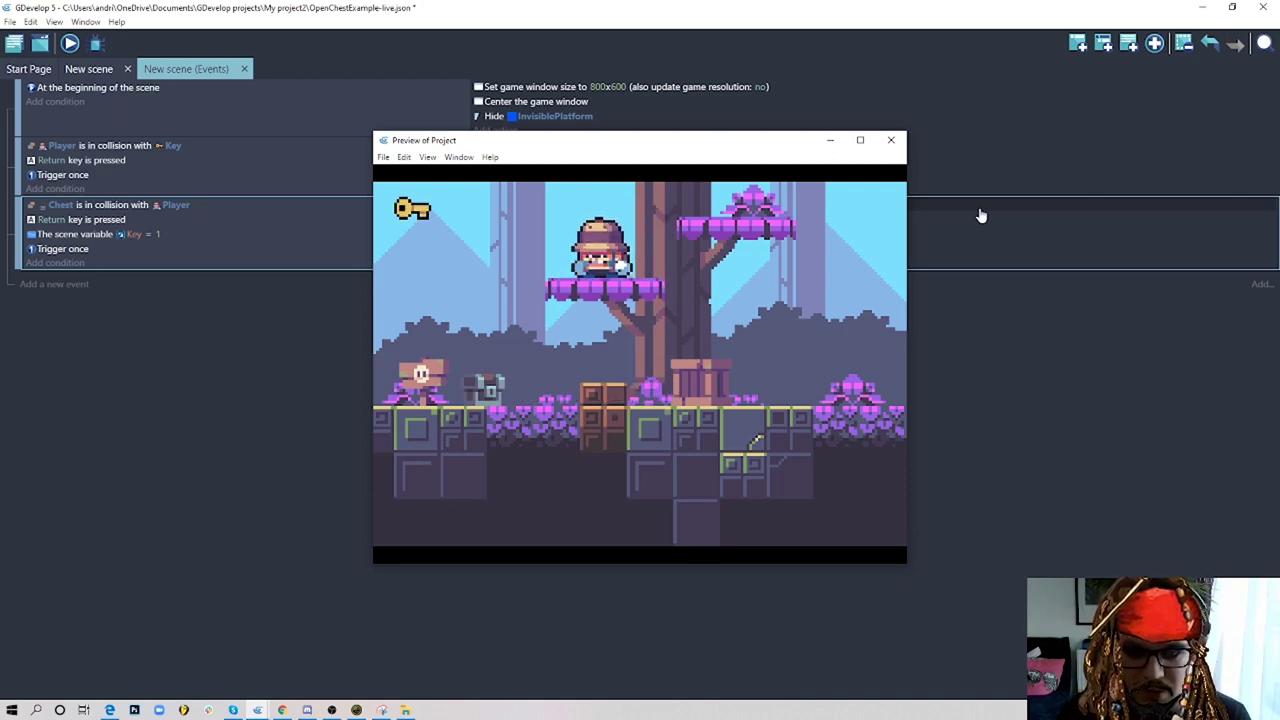
# - Bring the player down to the chest, test opening it with the key, move away and close the preview
pyautogui.press('Left')
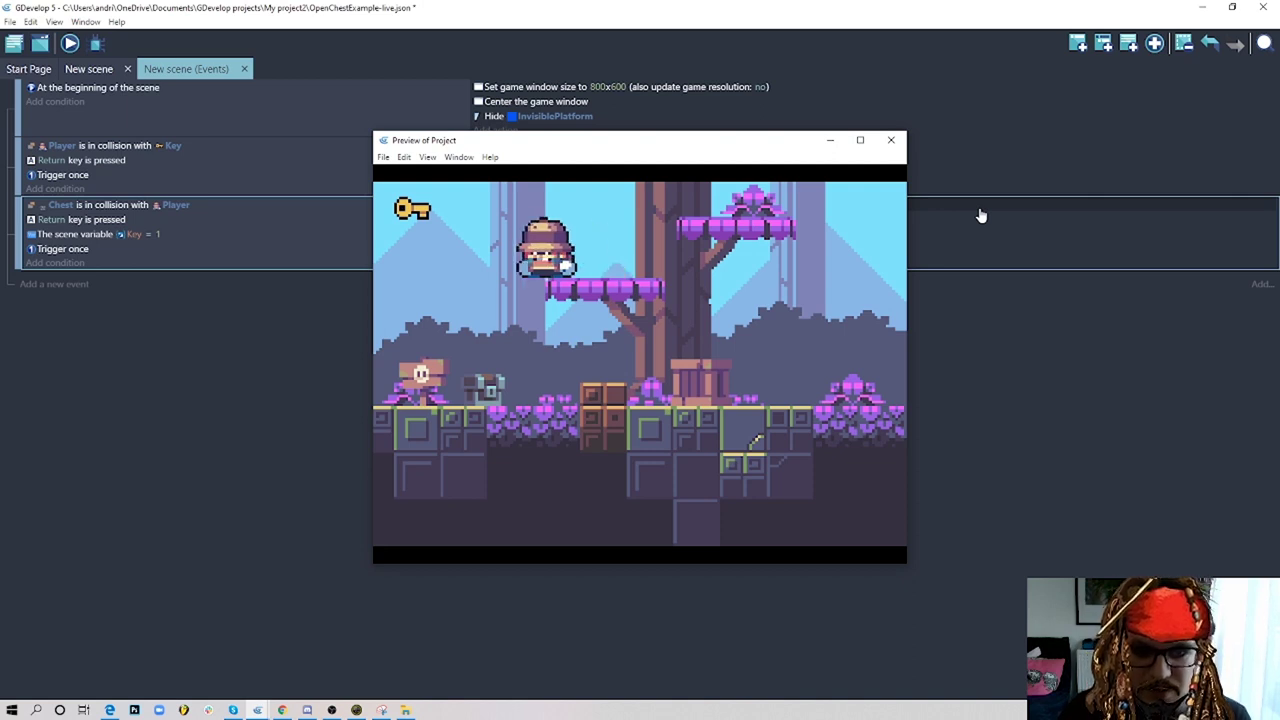
pyautogui.press('Right')
pyautogui.press('Left')
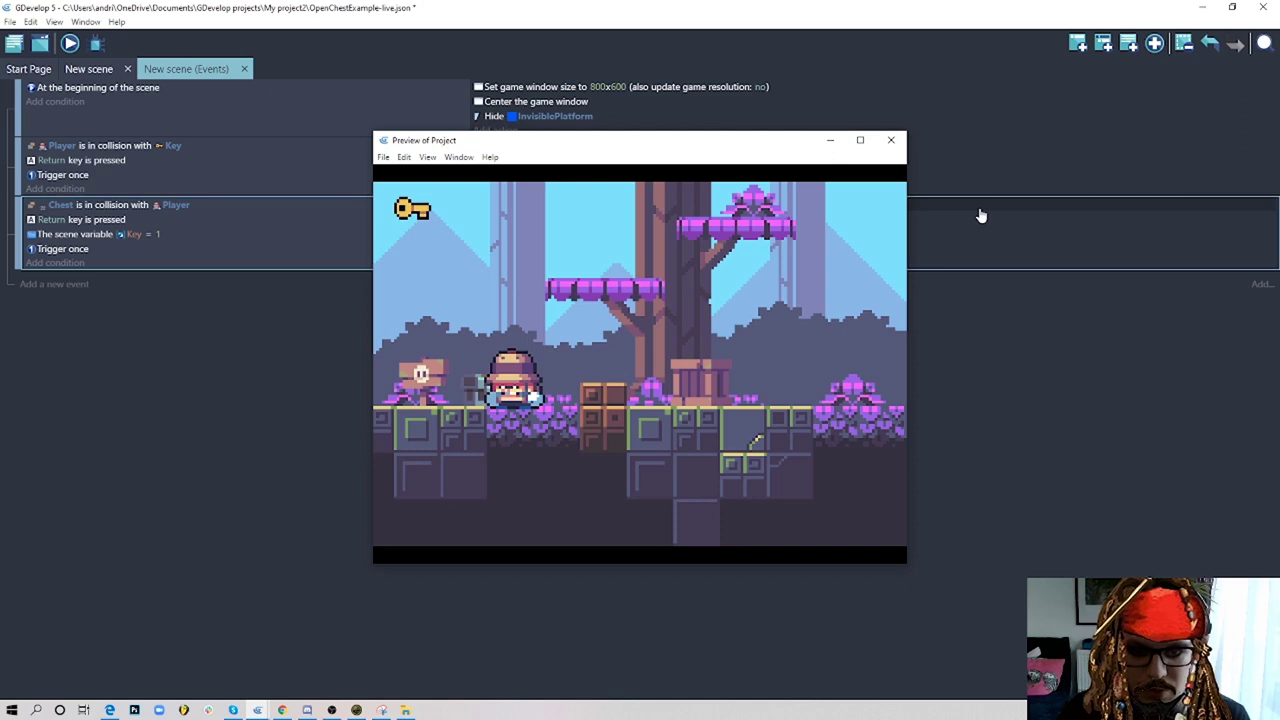
pyautogui.press('Right')
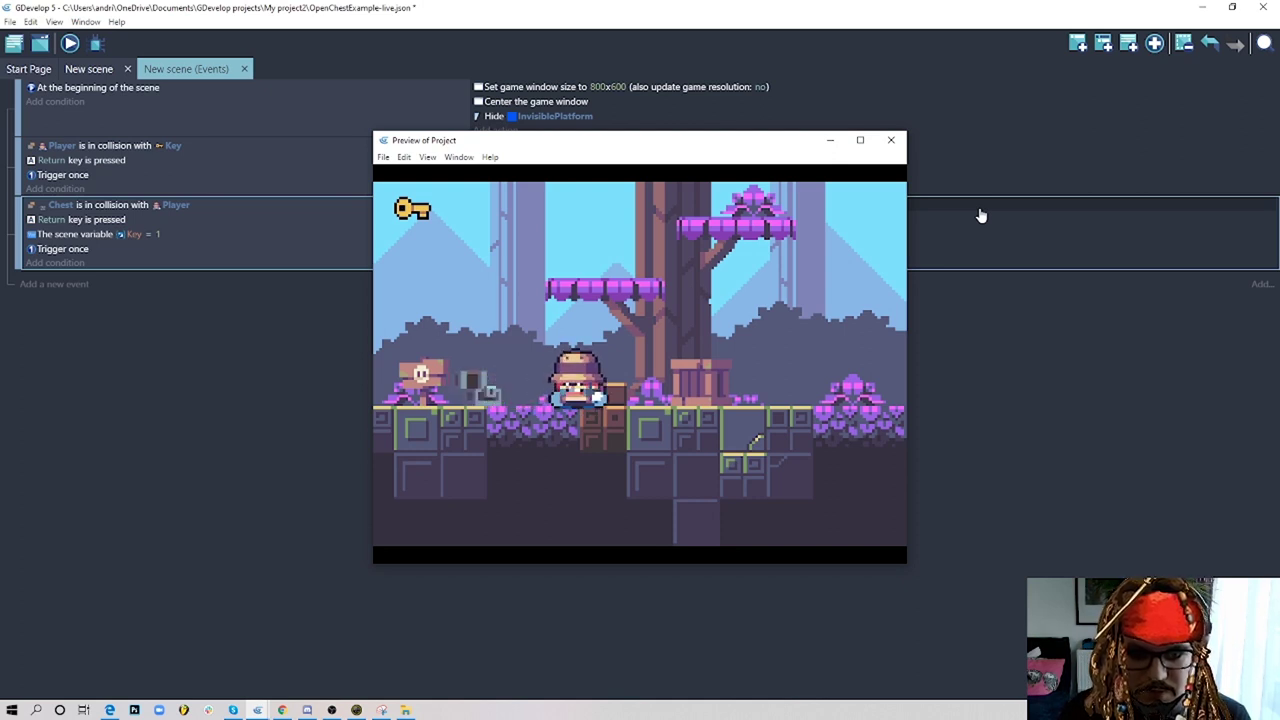
pyautogui.press('space')
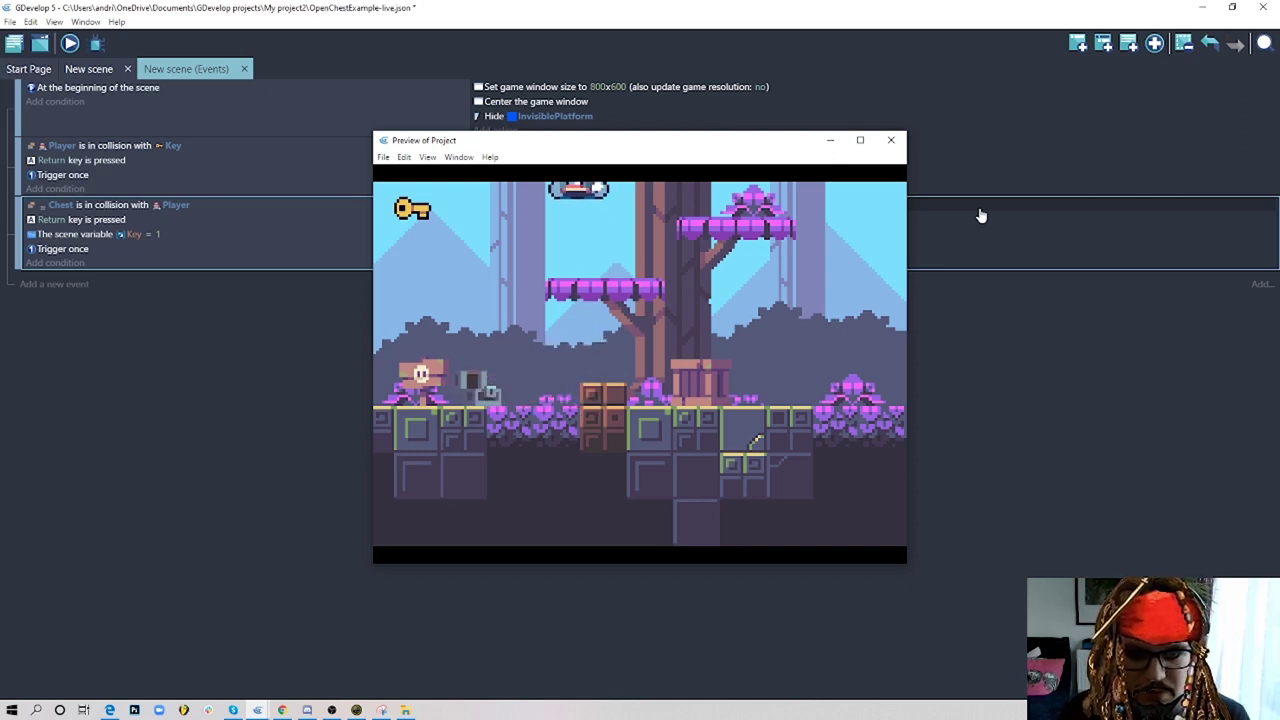
pyautogui.press('Left')
pyautogui.press('Right')
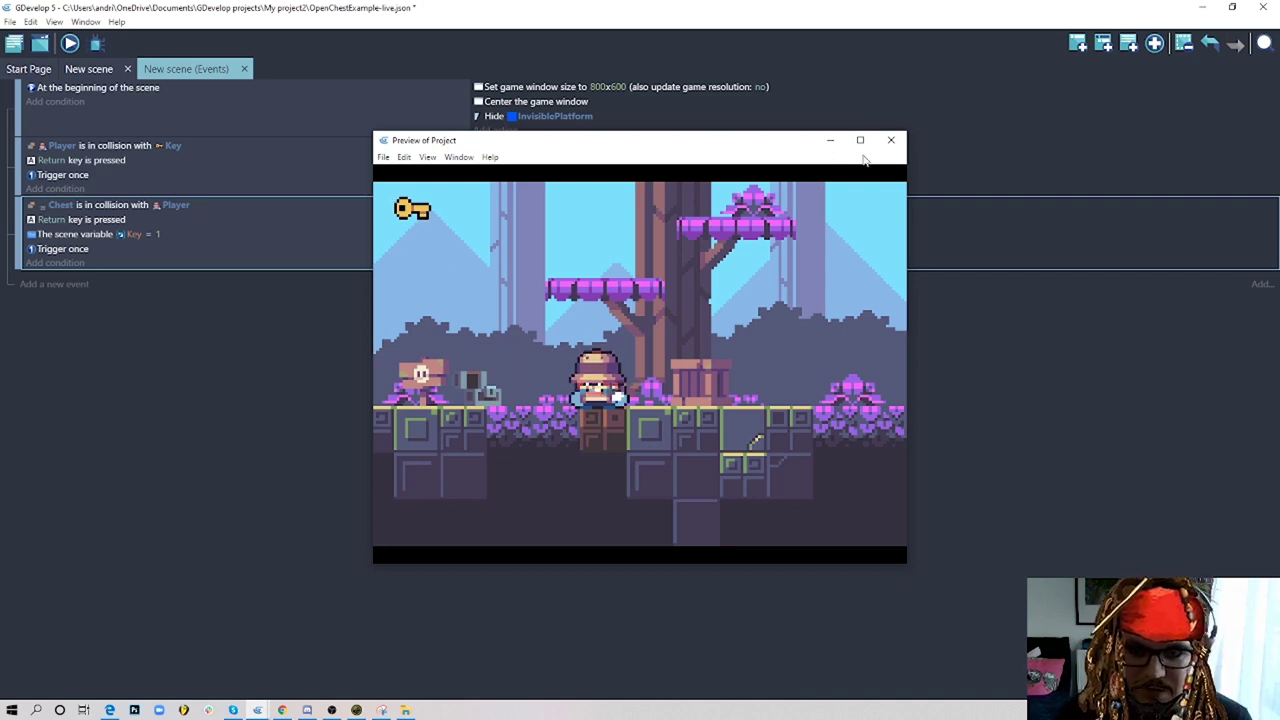
pyautogui.click(891, 140)
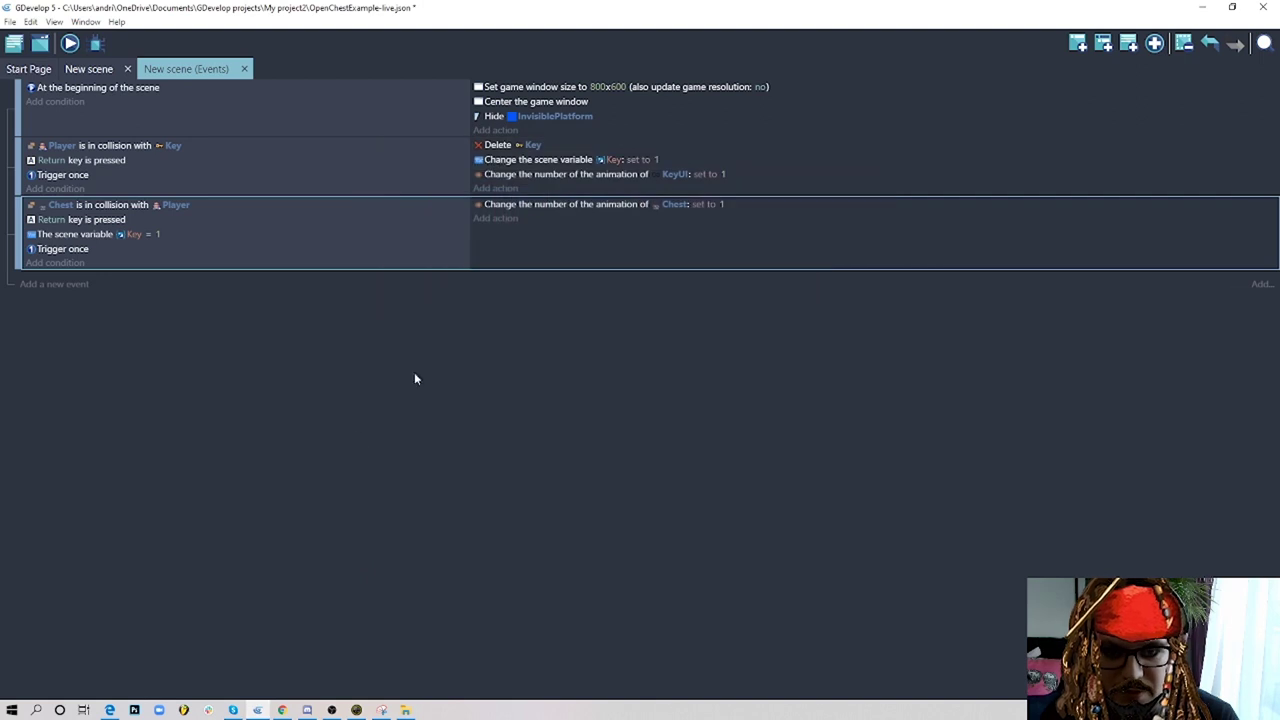
# - Add an action to the Chest–Player collision event that sets the KeyUI animation number to 0
pyautogui.click(496, 218)
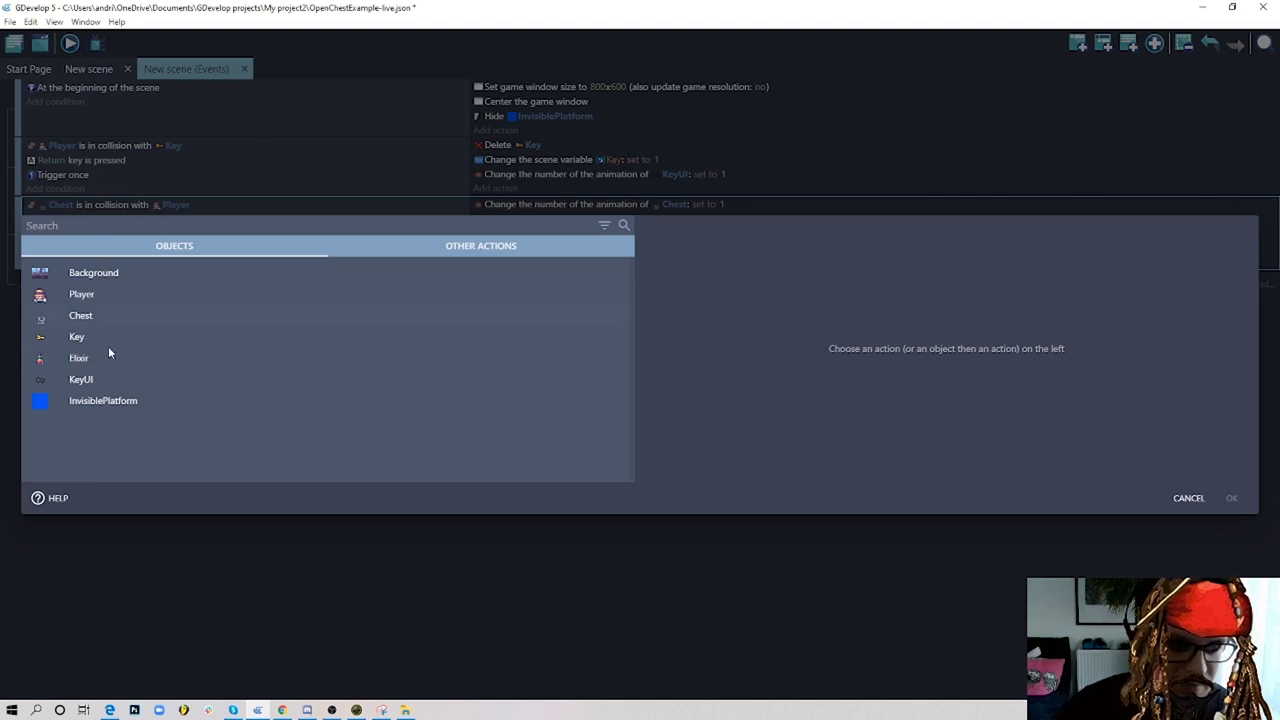
pyautogui.click(90, 380)
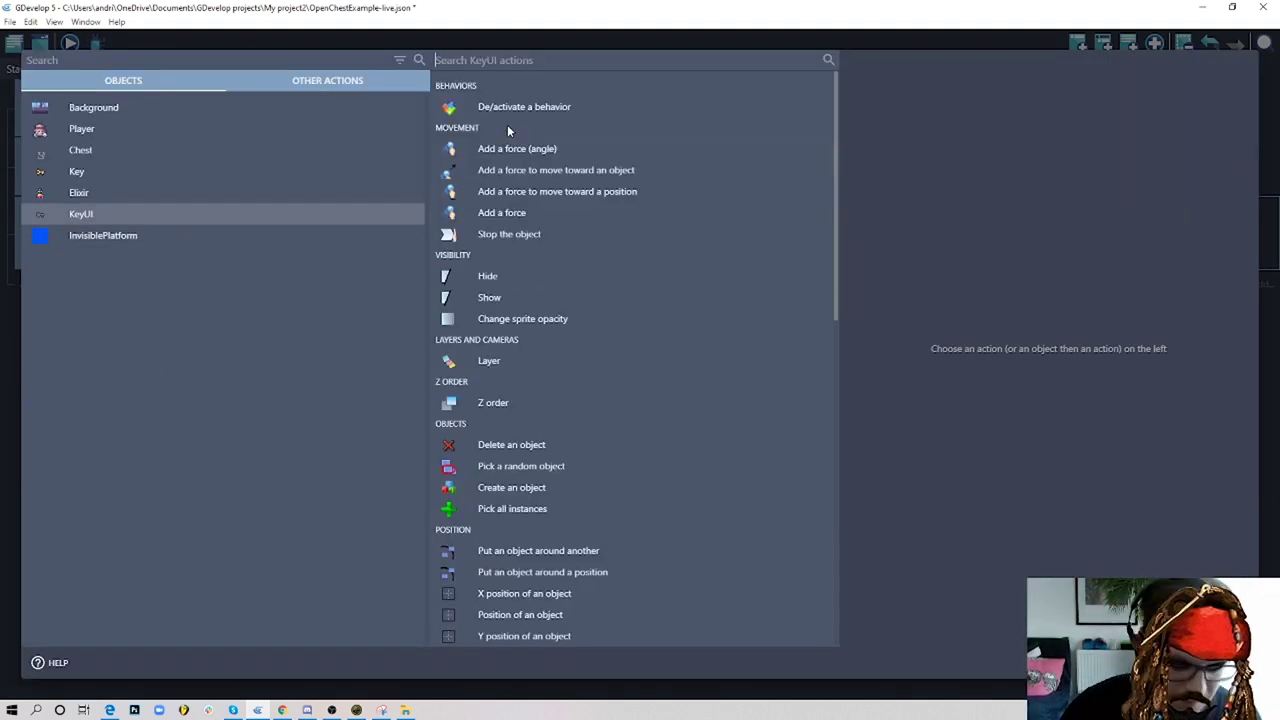
pyautogui.write('anim')
pyautogui.click(629, 256)
pyautogui.click(912, 285)
pyautogui.click(878, 317)
pyautogui.write('0')
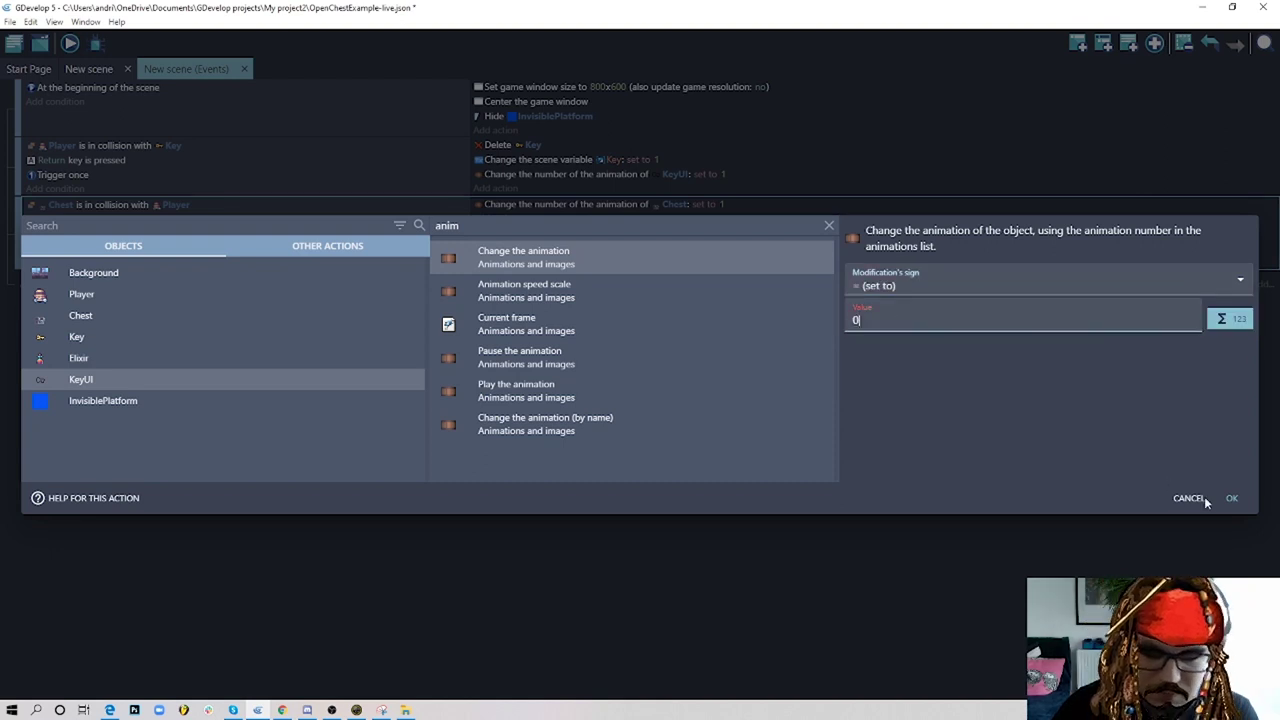
pyautogui.click(1232, 499)
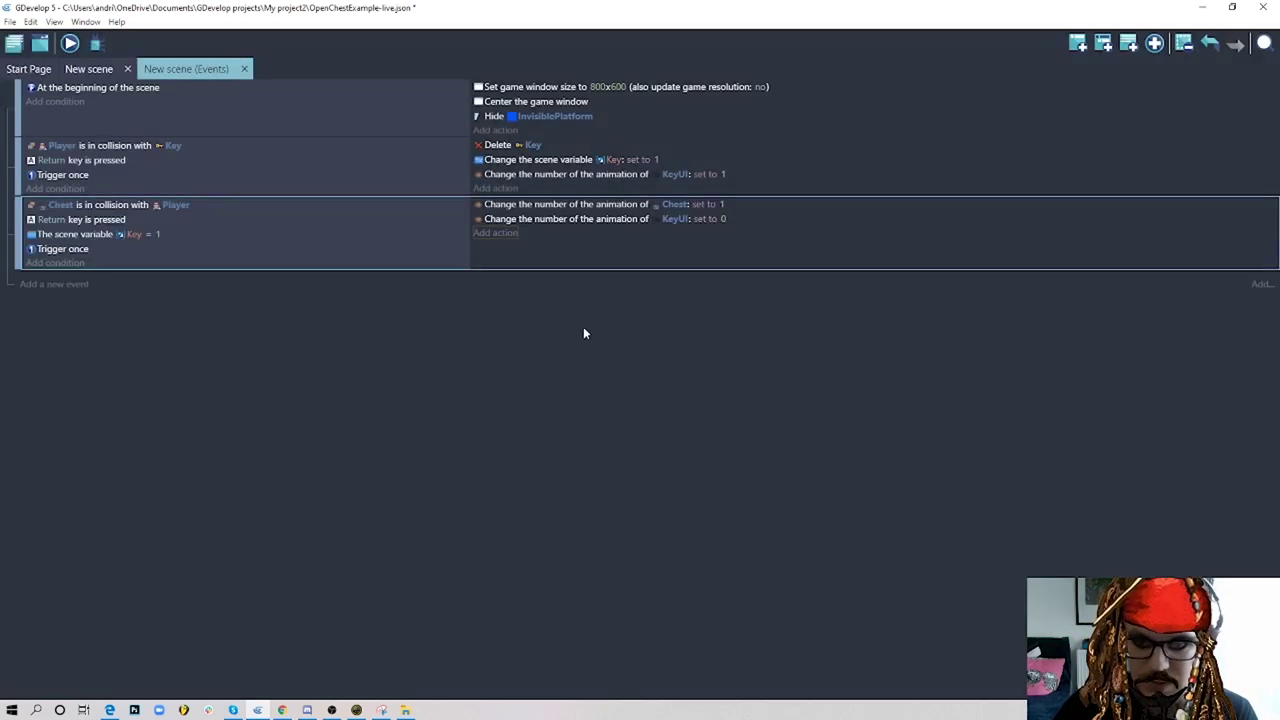
# - Add an action to the same chest event that sets the scene variable Key to 0
pyautogui.click(497, 233)
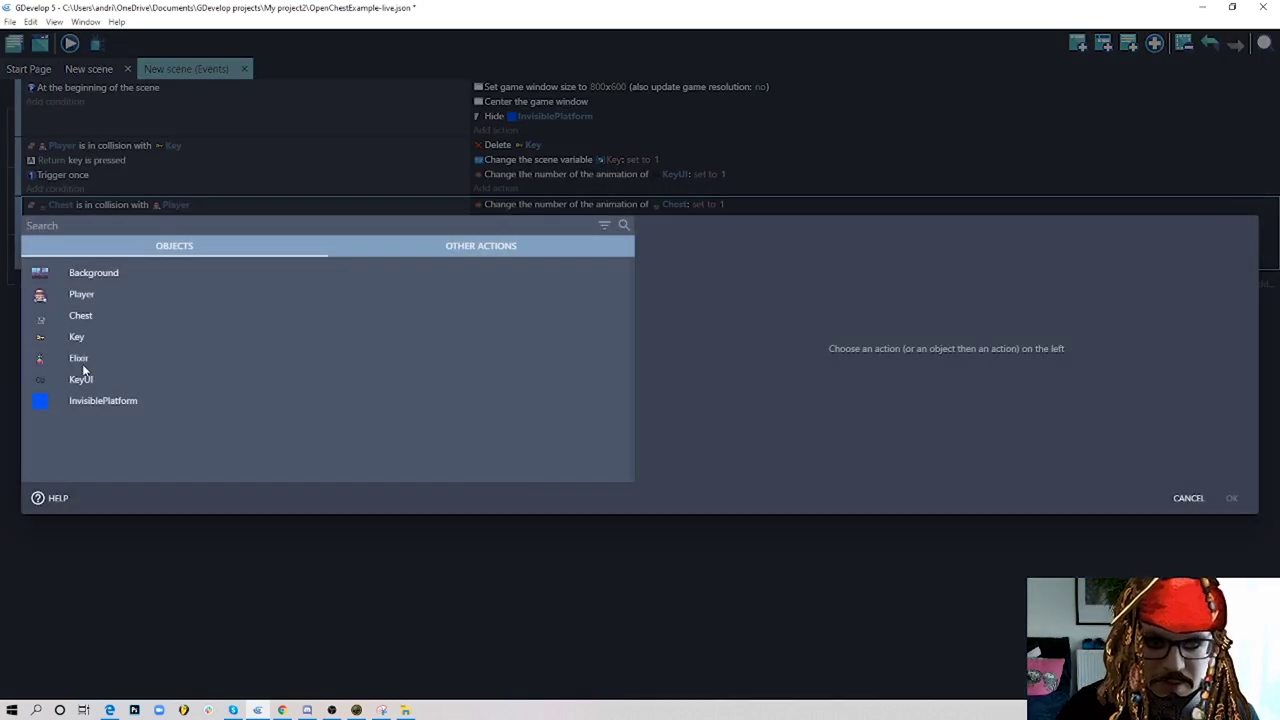
pyautogui.write('var')
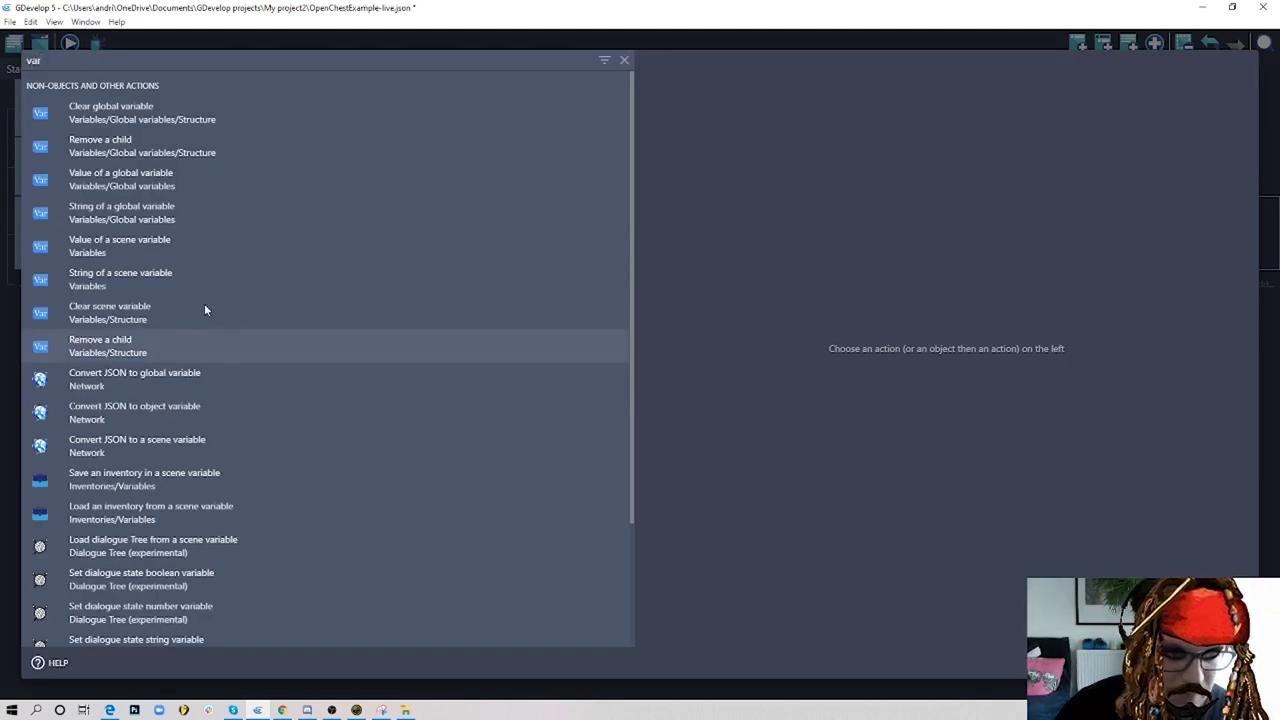
pyautogui.click(182, 249)
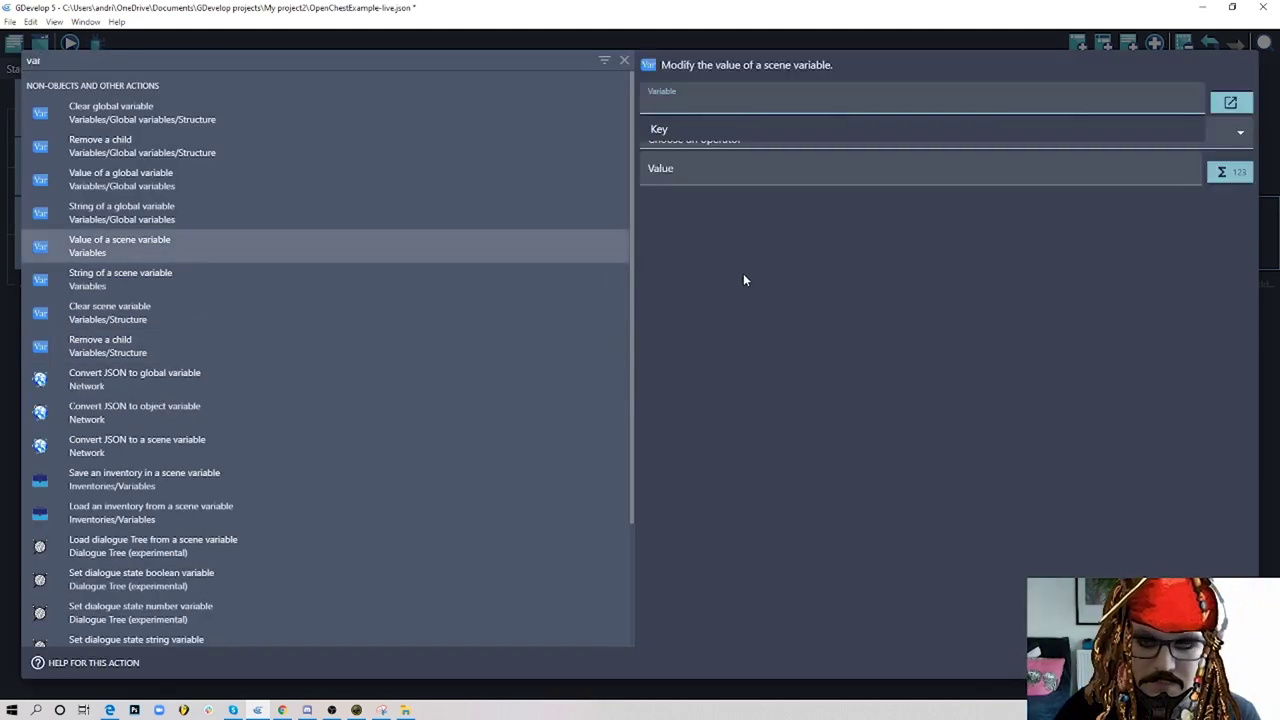
pyautogui.click(686, 128)
pyautogui.click(685, 173)
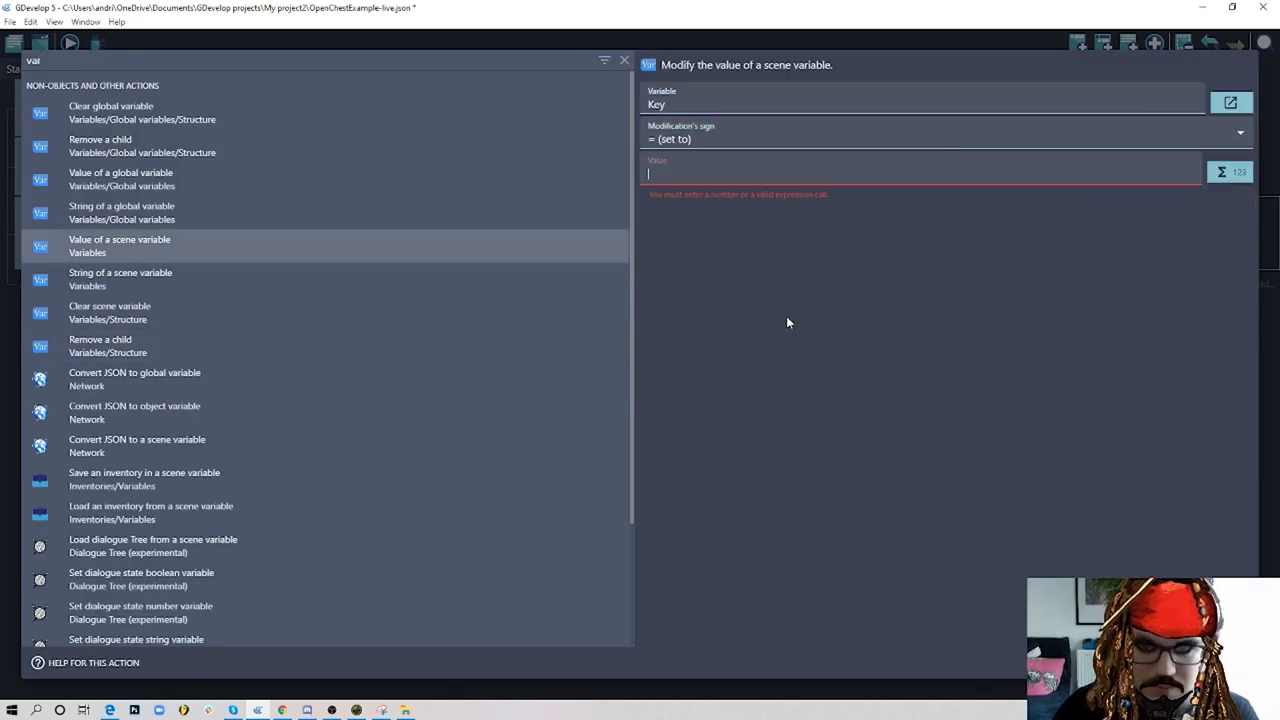
pyautogui.write('0')
pyautogui.press('Return')
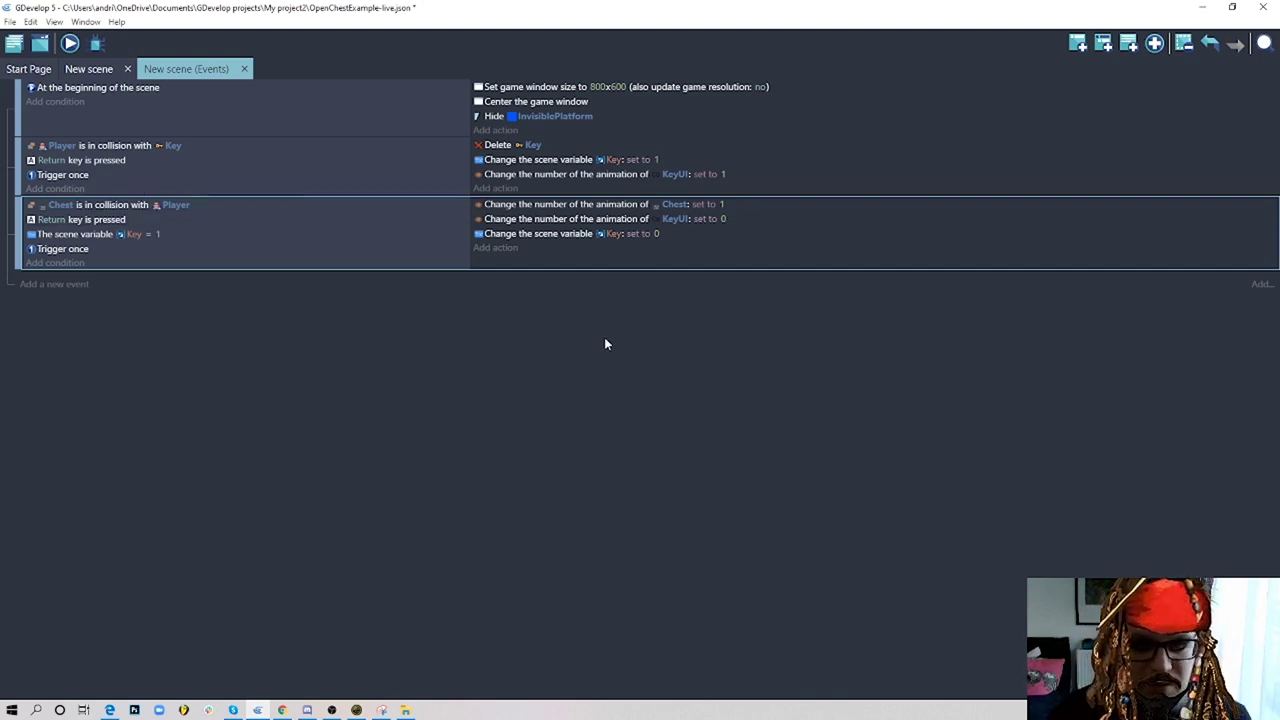
# - Preview the scene, collecting the key and opening the chest, to test how the key icon resets; close the preview
pyautogui.press('F5')
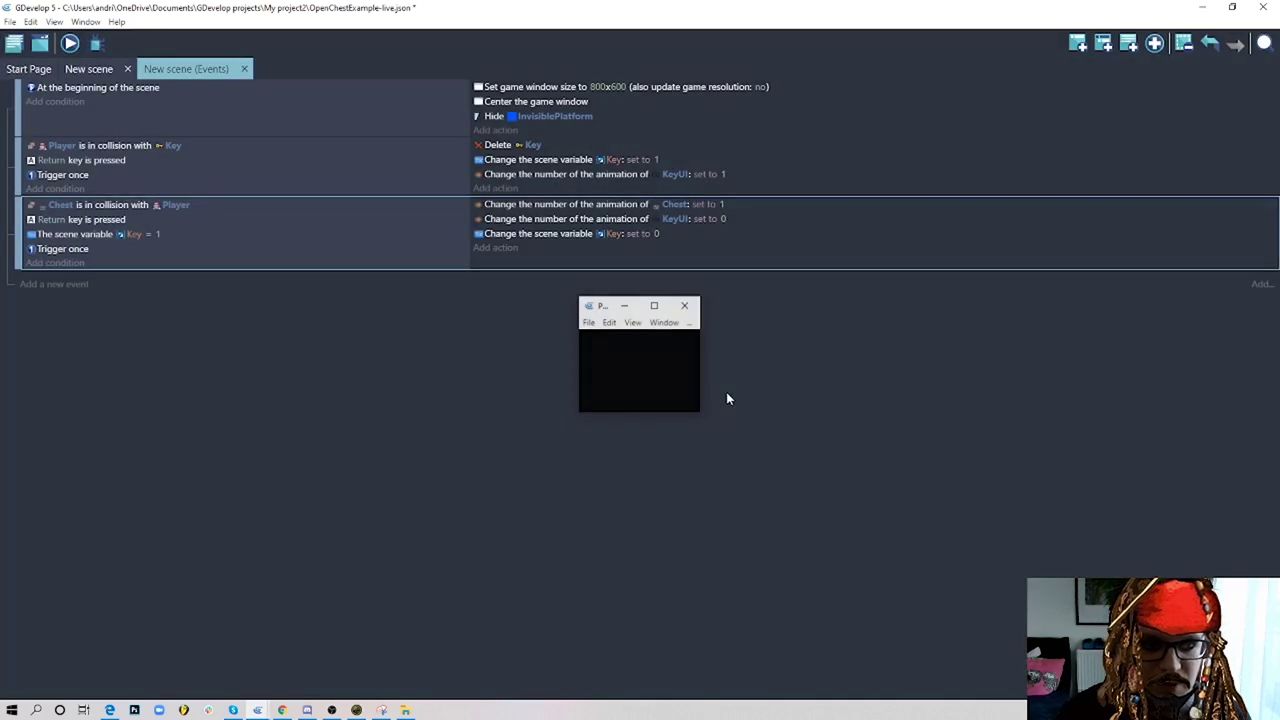
pyautogui.press('Left')
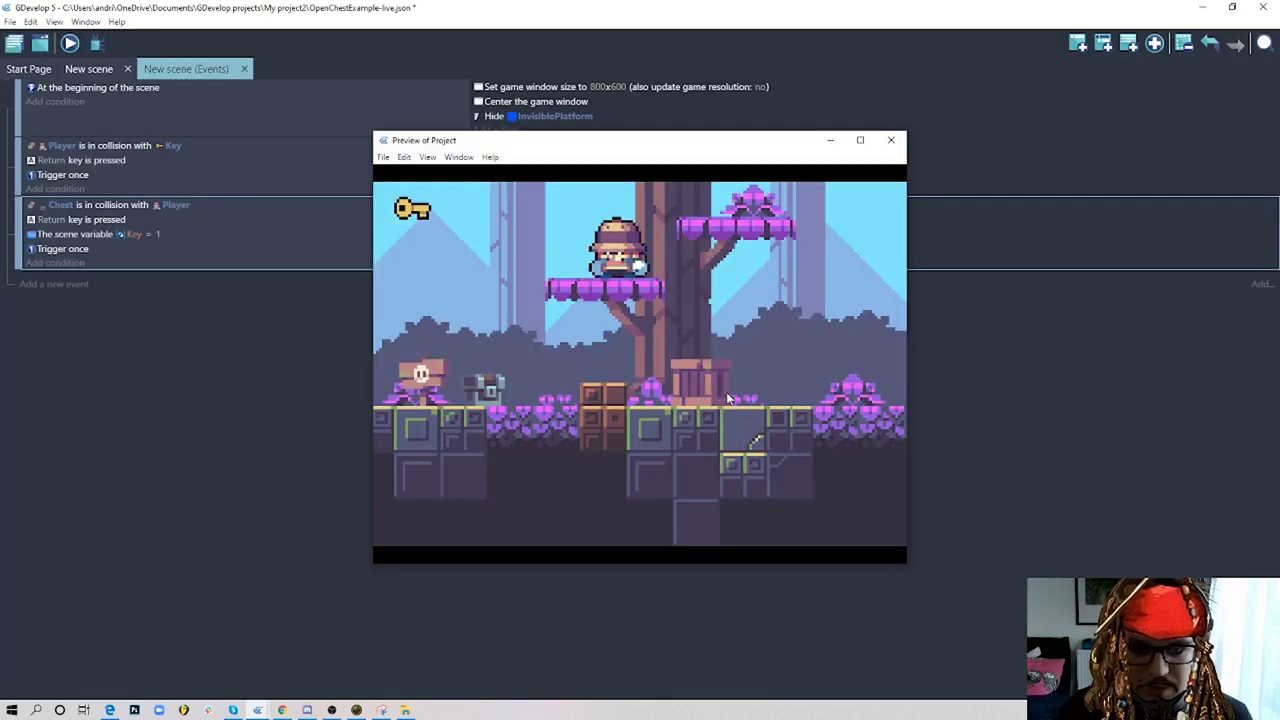
pyautogui.press('Right')
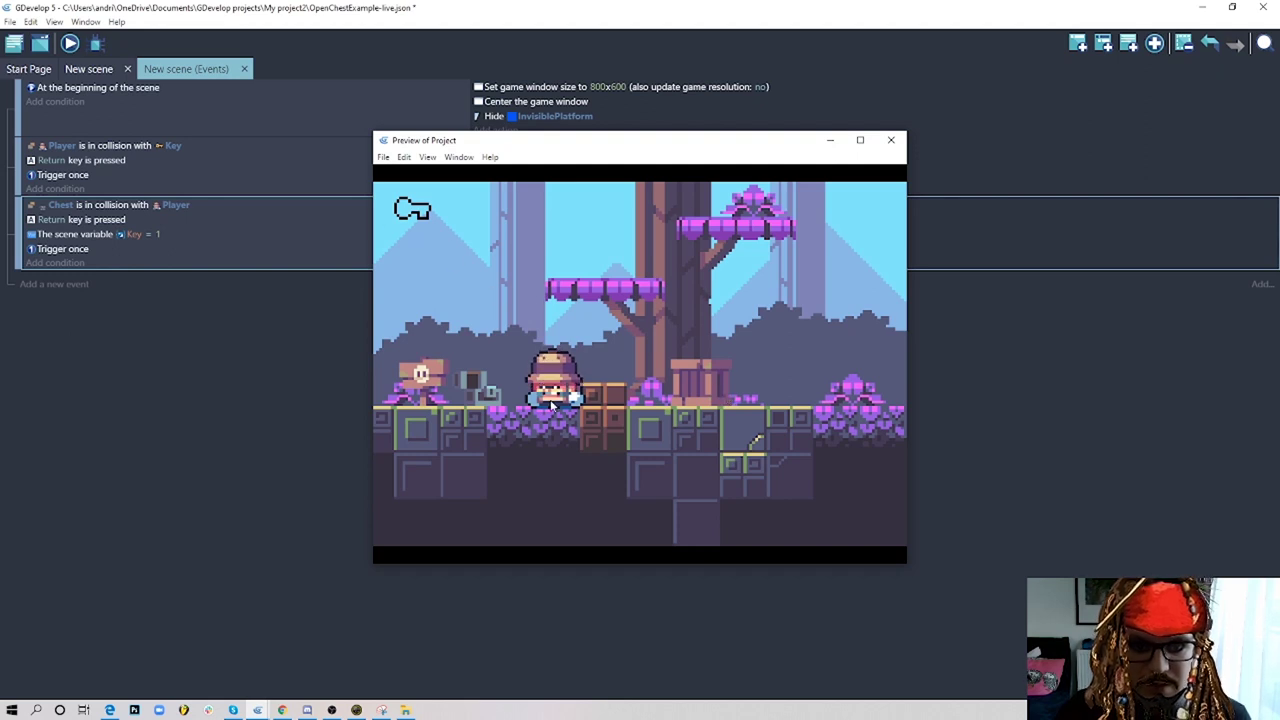
pyautogui.press('Left')
pyautogui.press('space')
pyautogui.press('Right')
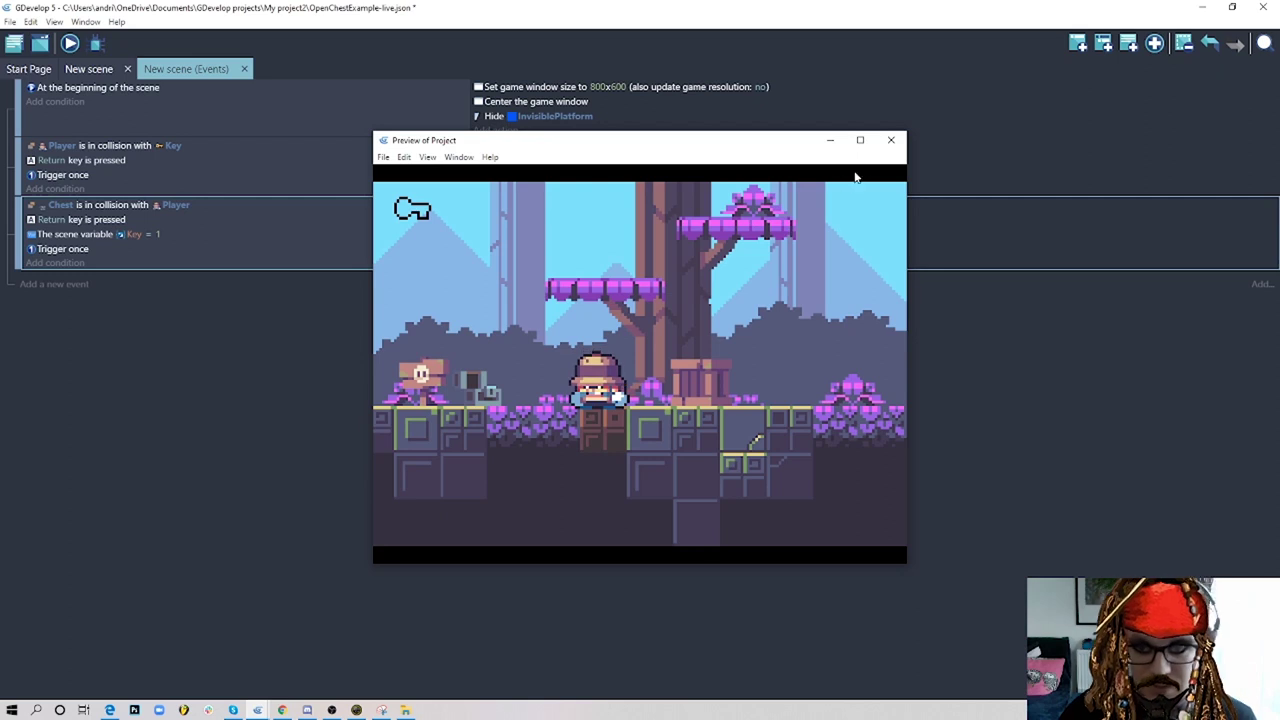
pyautogui.click(891, 140)
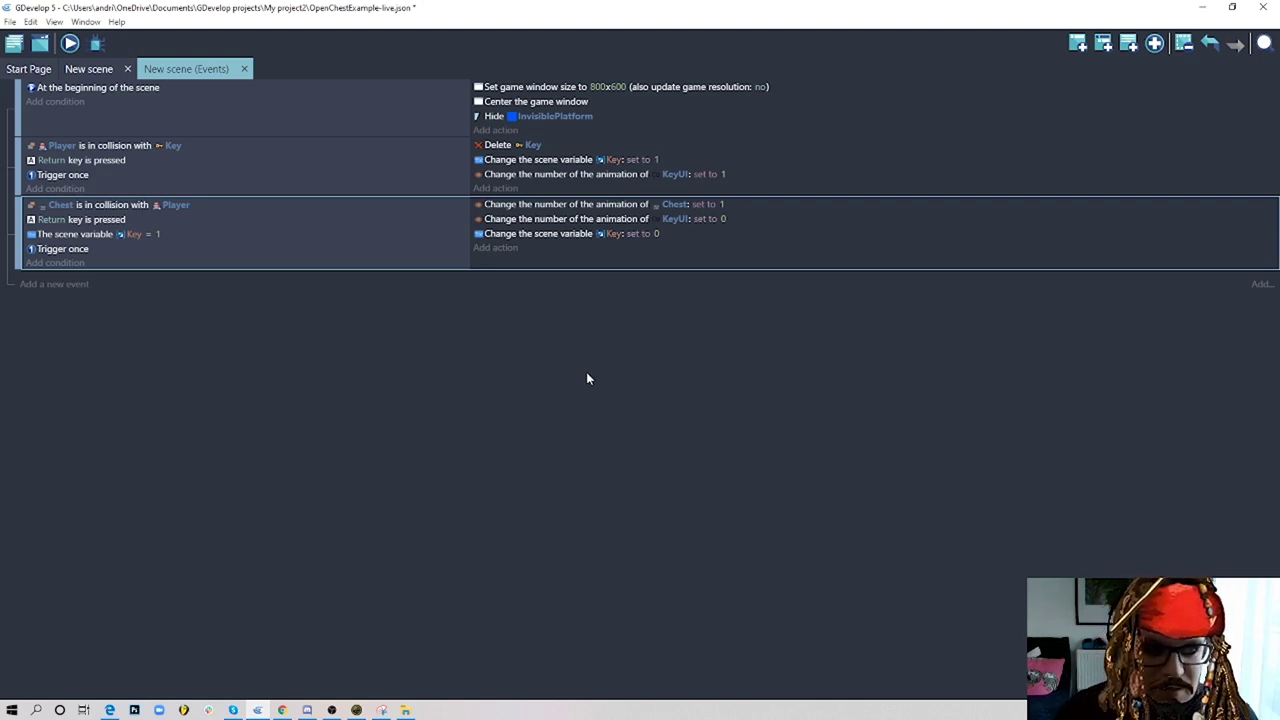
# - Place an Elixir instance in the scene layout just above the chest, at about X 52, Y 55
pyautogui.click(100, 69)
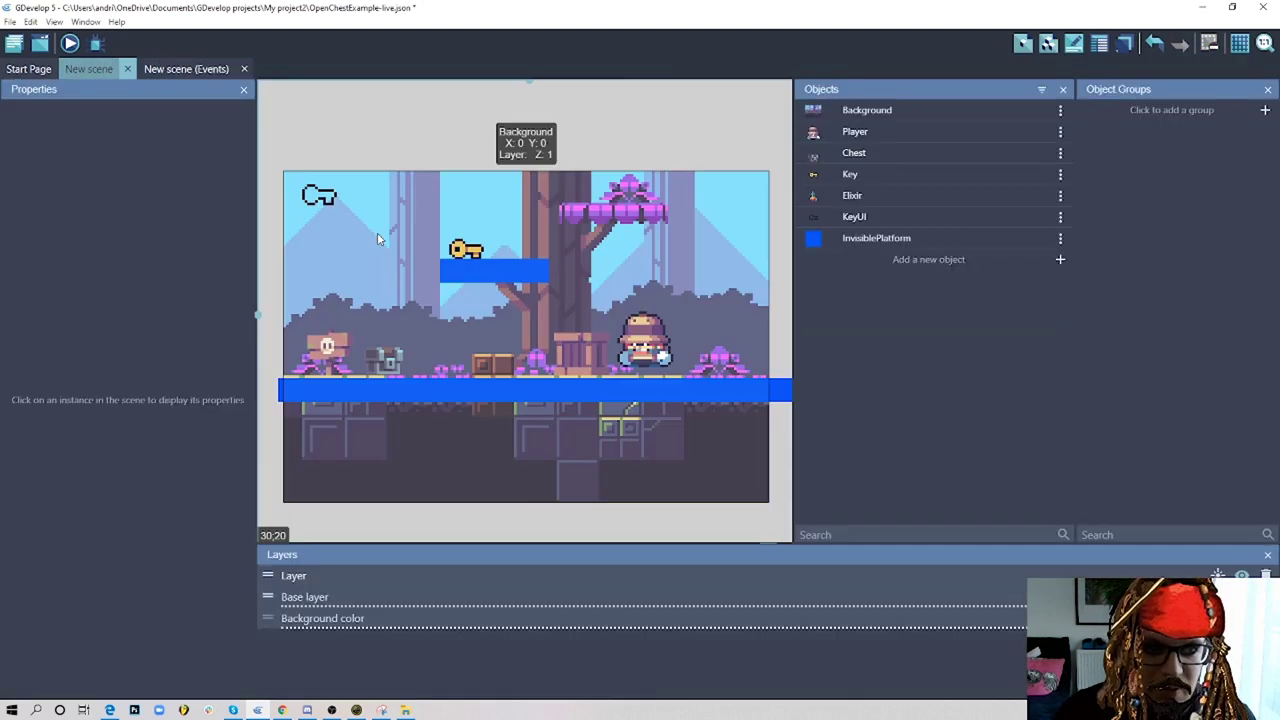
pyautogui.moveTo(851, 198); pyautogui.dragTo(513, 158)
pyautogui.press('Delete')
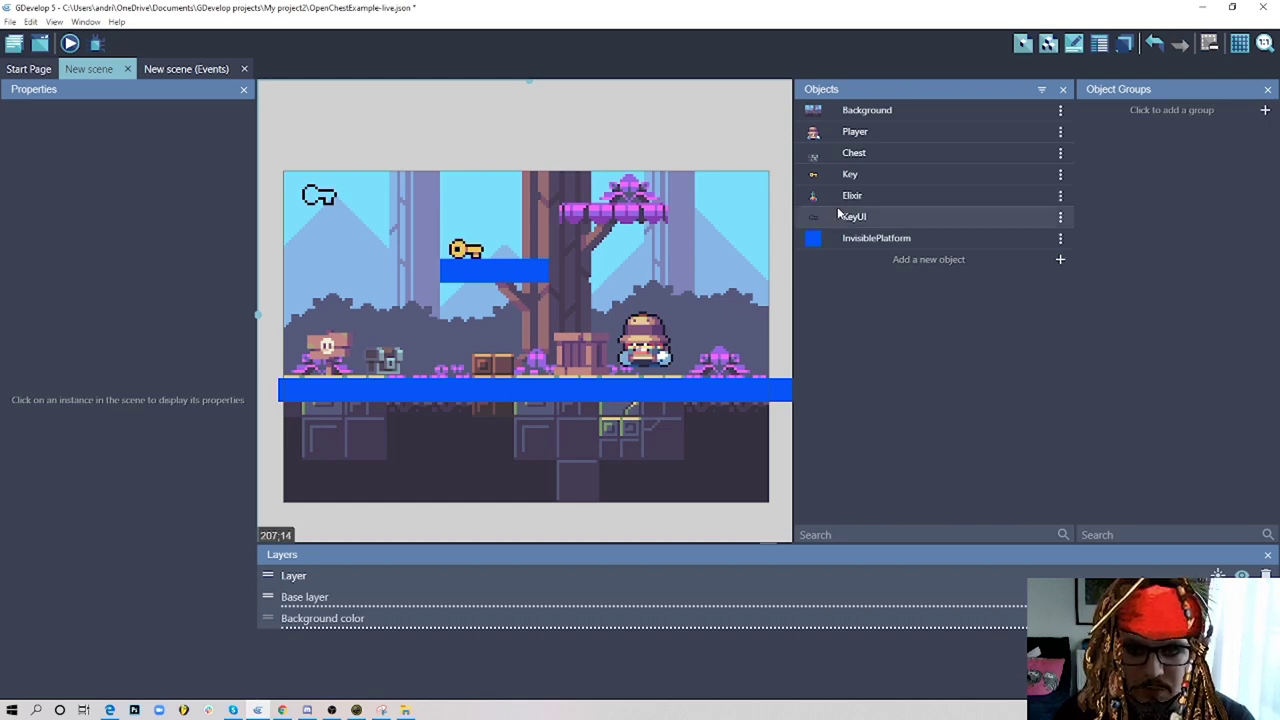
pyautogui.moveTo(853, 204); pyautogui.dragTo(399, 314)
pyautogui.moveTo(399, 314); pyautogui.dragTo(423, 327)
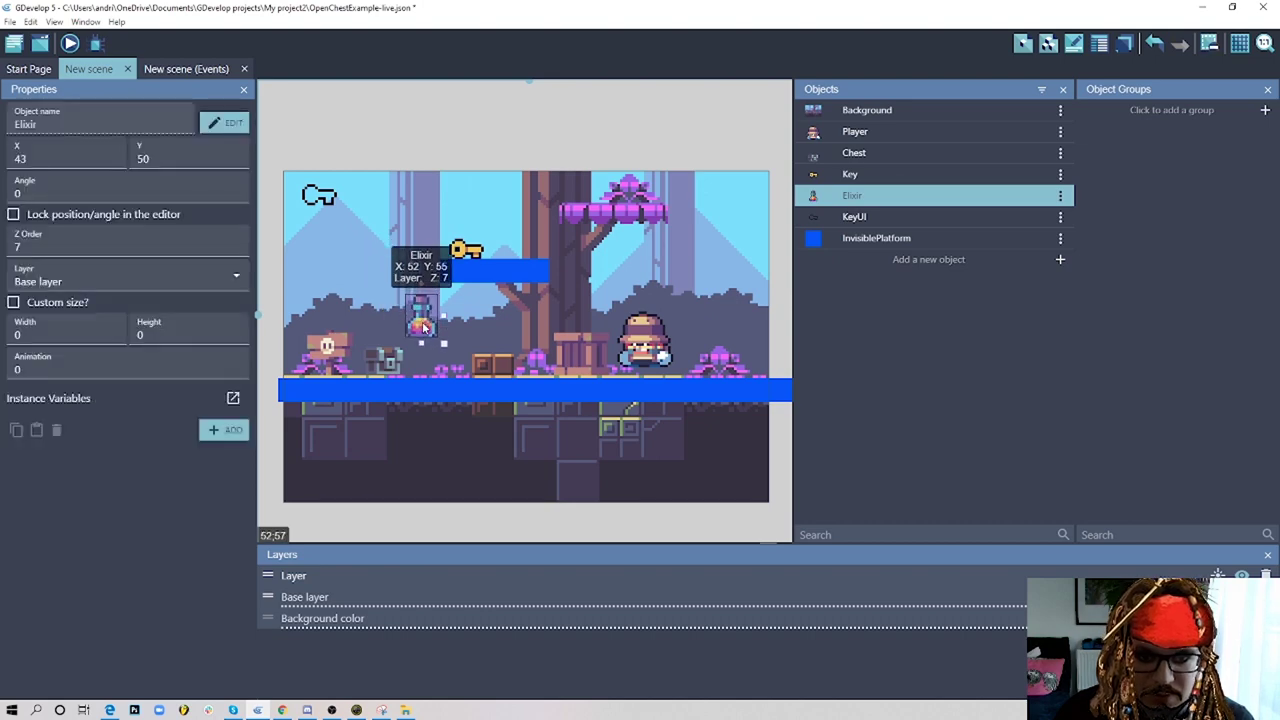
# - Add the Physics Engine 2.0 behavior to the Elixir, with fixed rotation and a restitution of 0.3
pyautogui.doubleClick(423, 327)
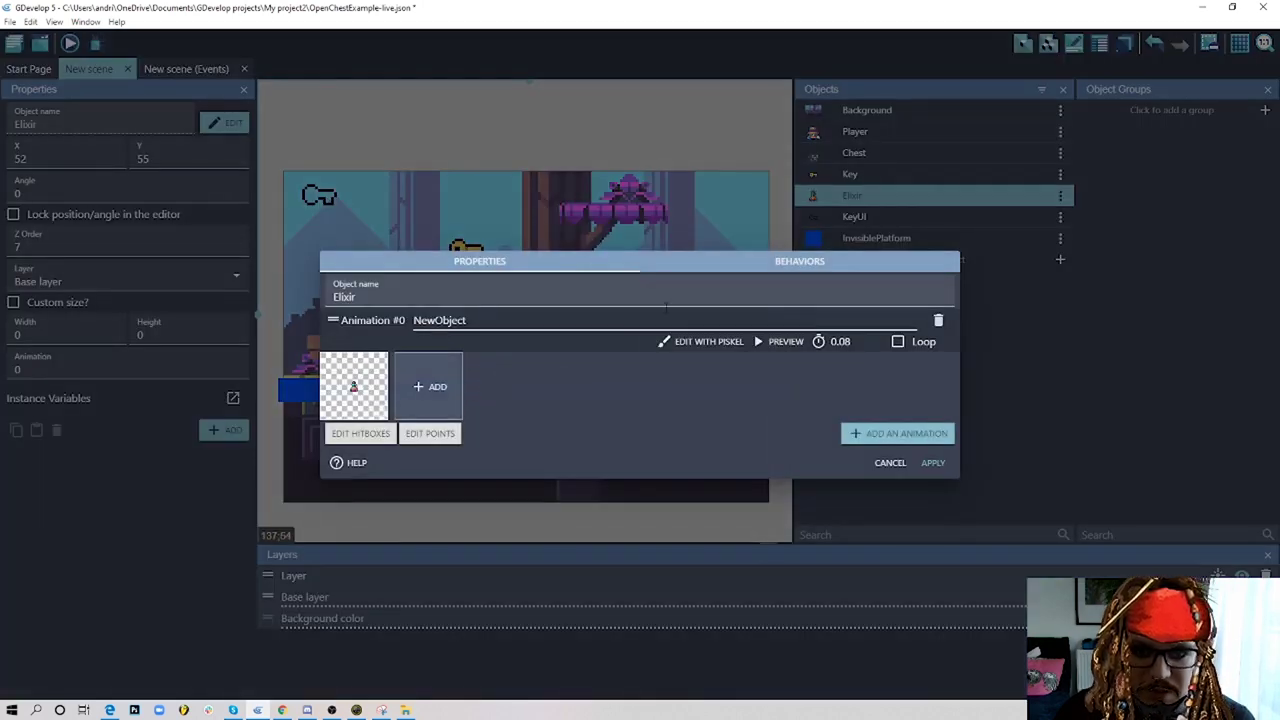
pyautogui.click(751, 262)
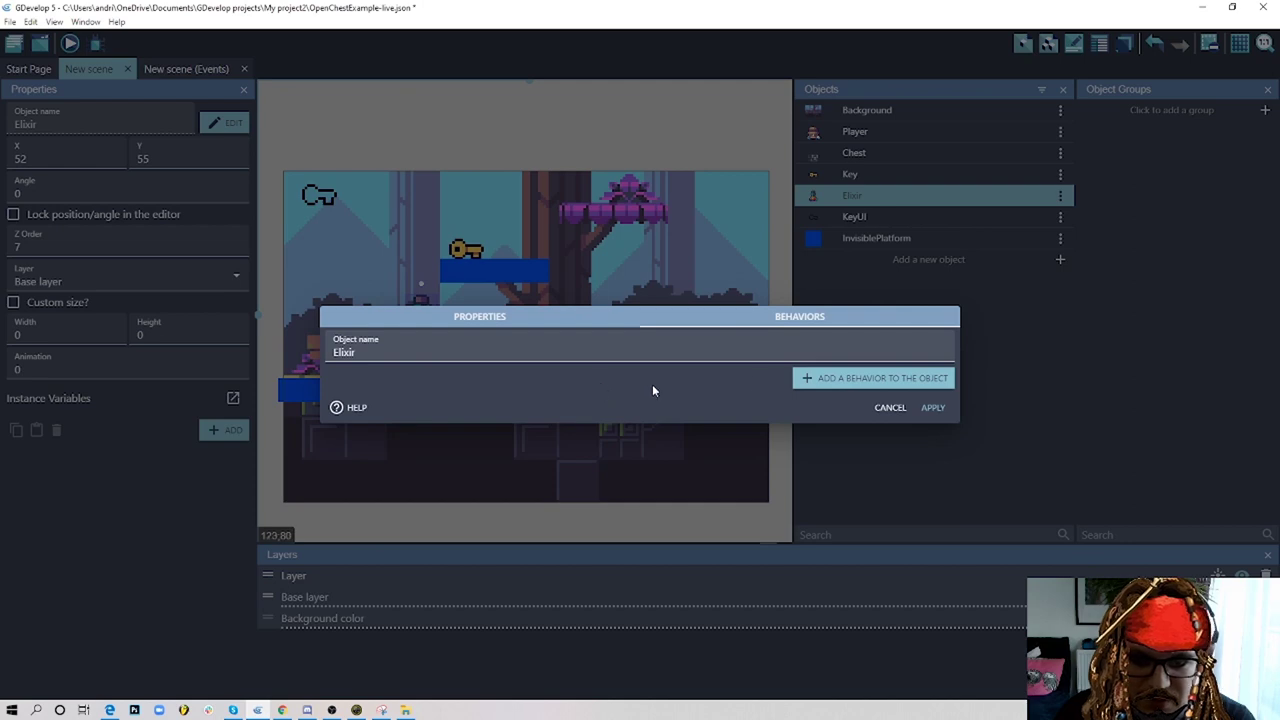
pyautogui.click(856, 381)
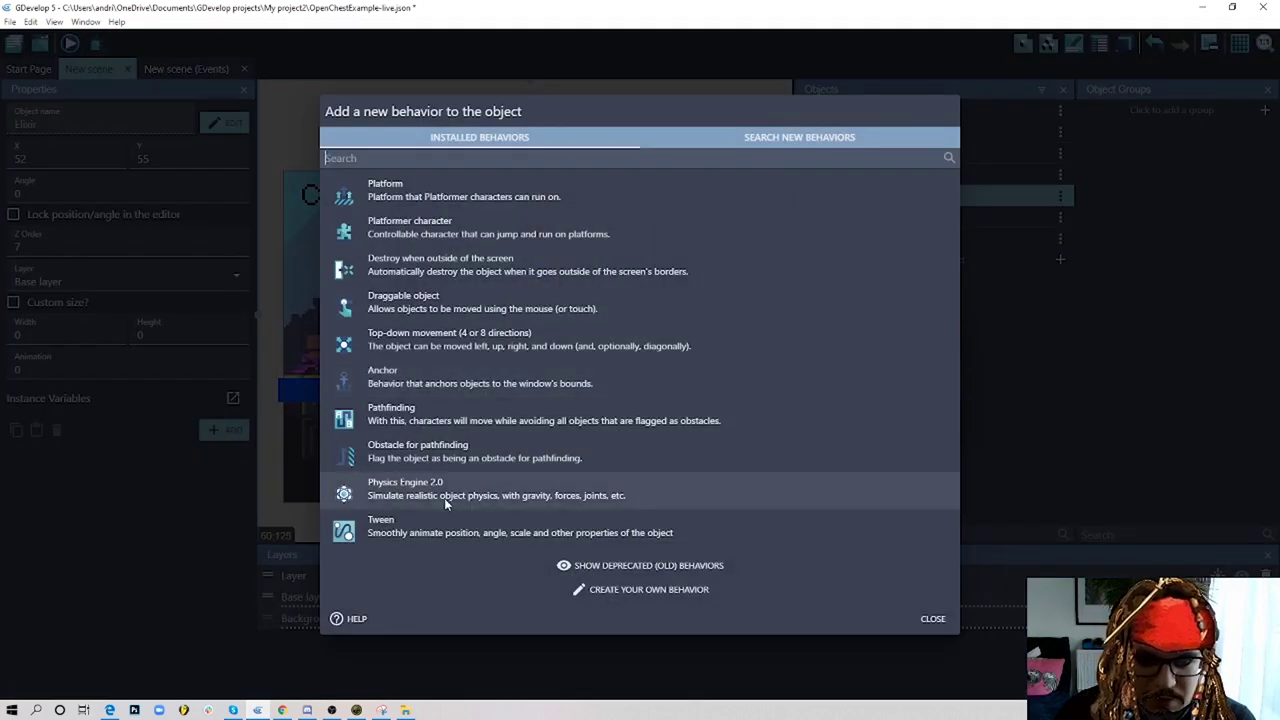
pyautogui.click(427, 494)
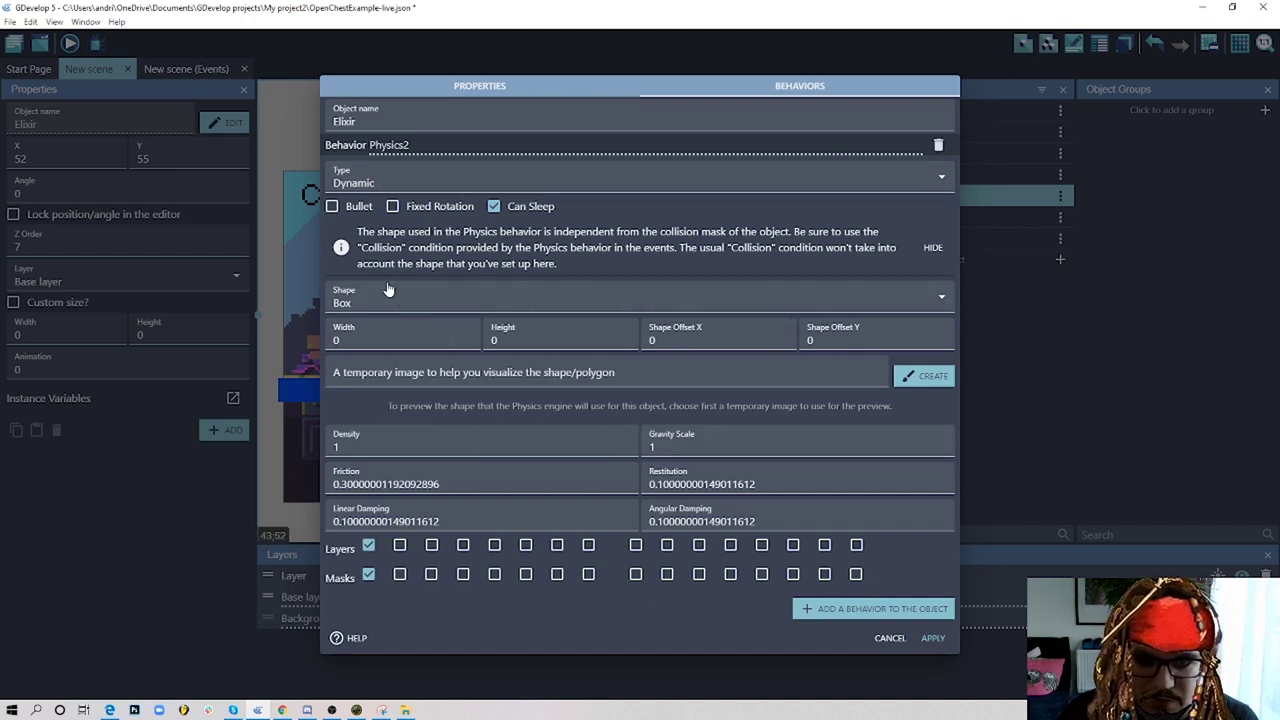
pyautogui.click(394, 206)
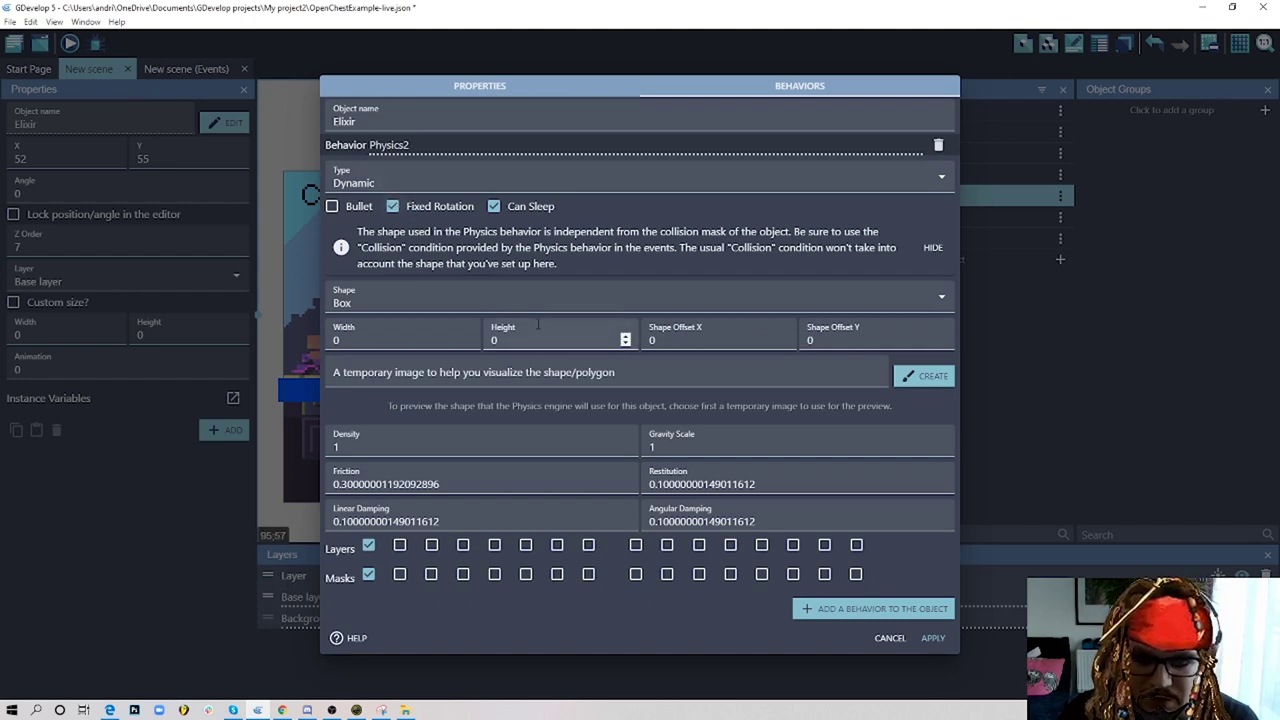
pyautogui.moveTo(776, 480); pyautogui.dragTo(686, 484)
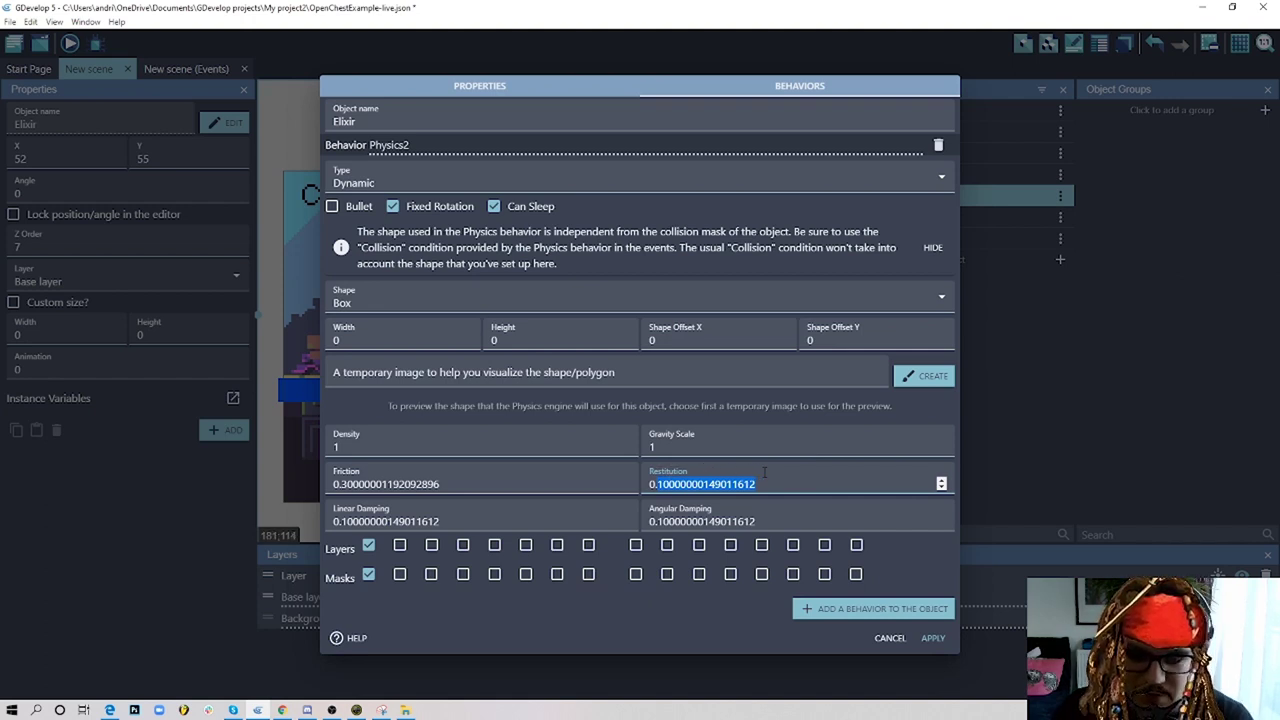
pyautogui.write('0.3')
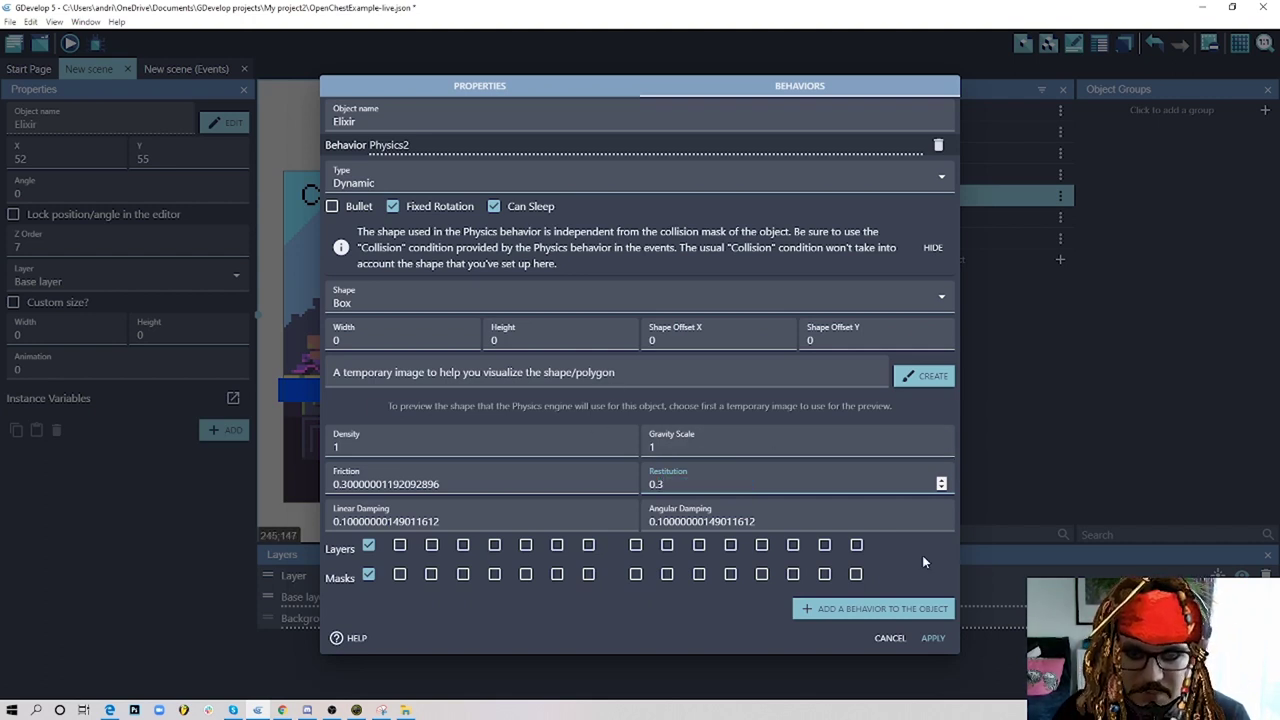
pyautogui.click(932, 638)
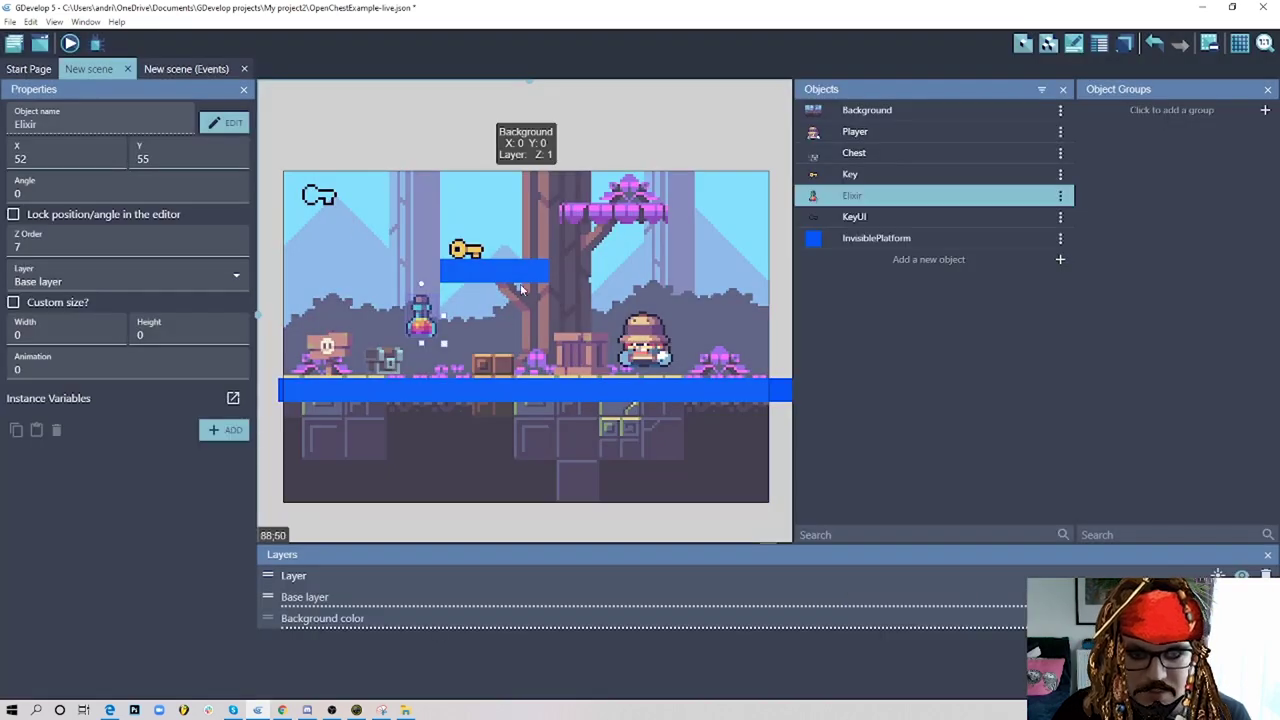
# - Preview the scene to check how the Elixir falls with physics, and close the preview
pyautogui.click(403, 126)
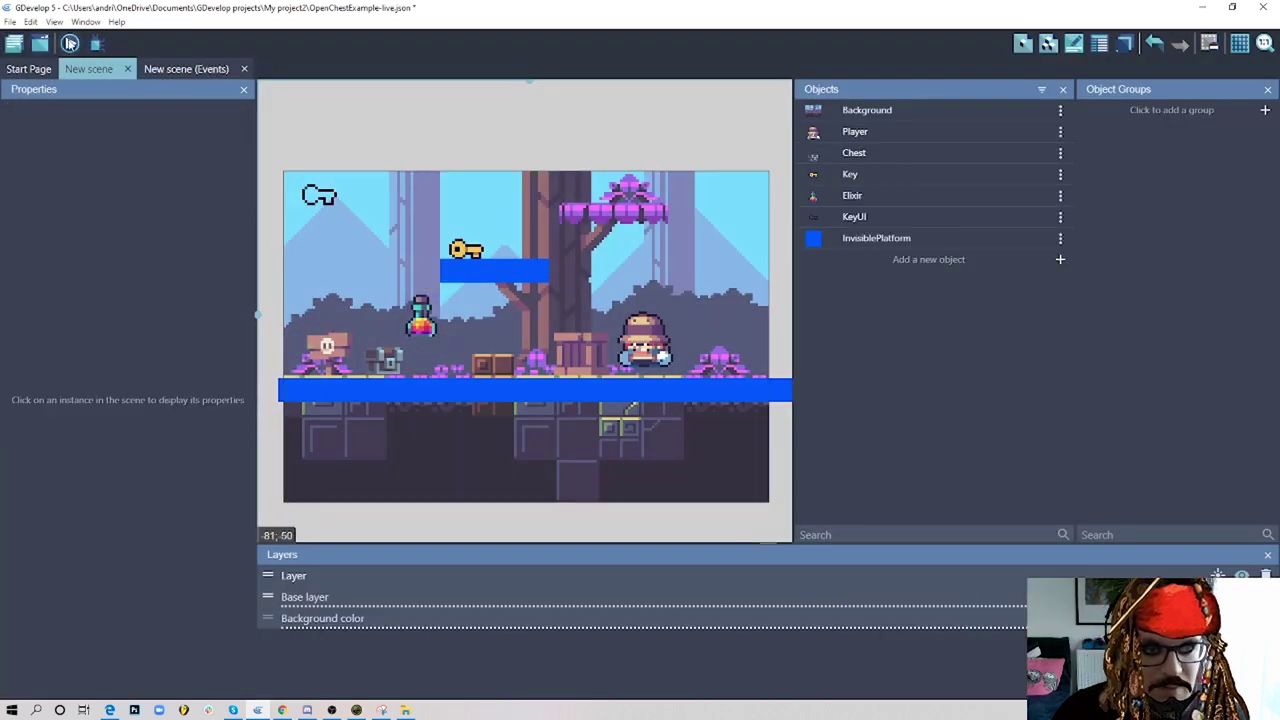
pyautogui.click(70, 43)
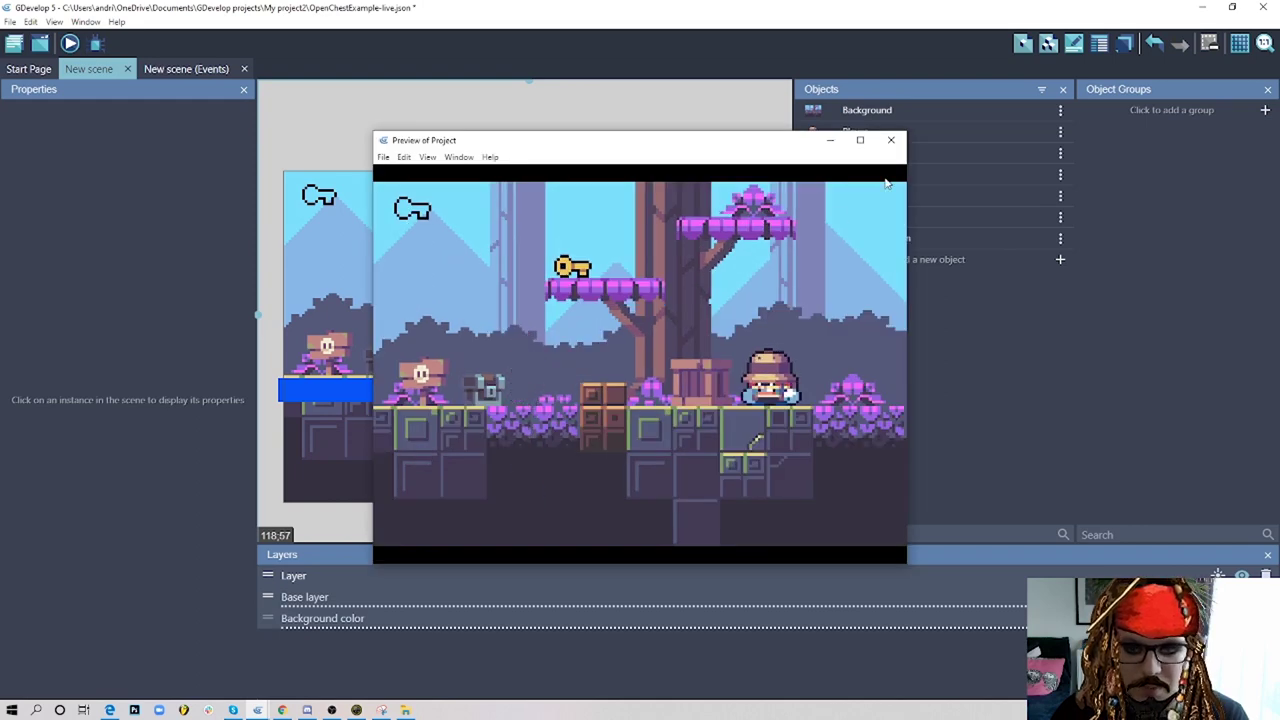
pyautogui.click(890, 139)
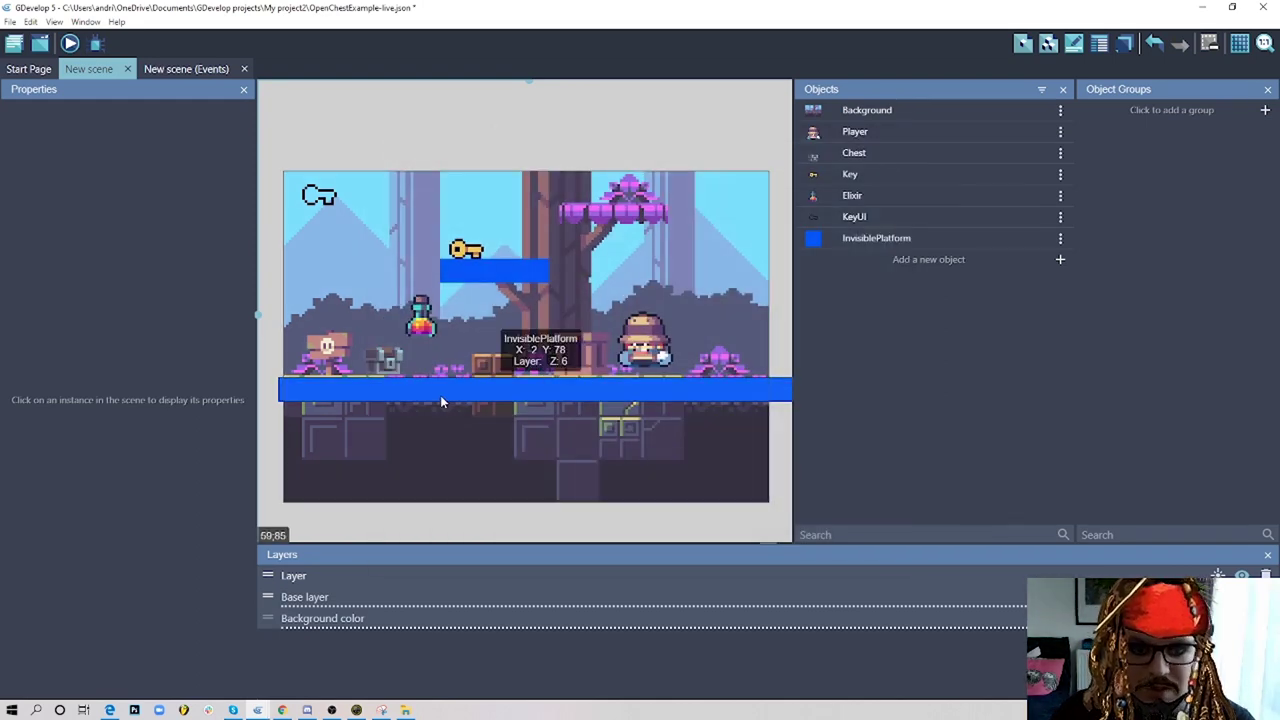
# - Examine the behaviors assigned to the InvisiblePlatform object along the ground
pyautogui.click(440, 395)
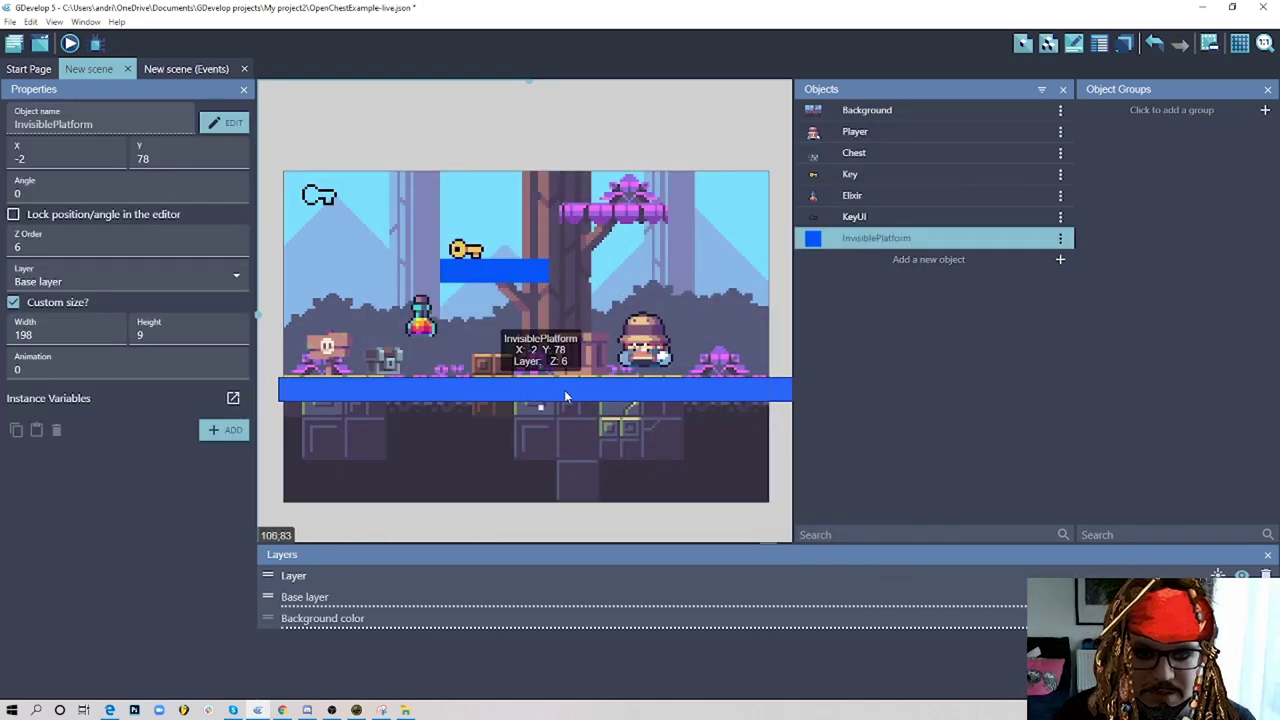
pyautogui.doubleClick(673, 395)
pyautogui.click(795, 261)
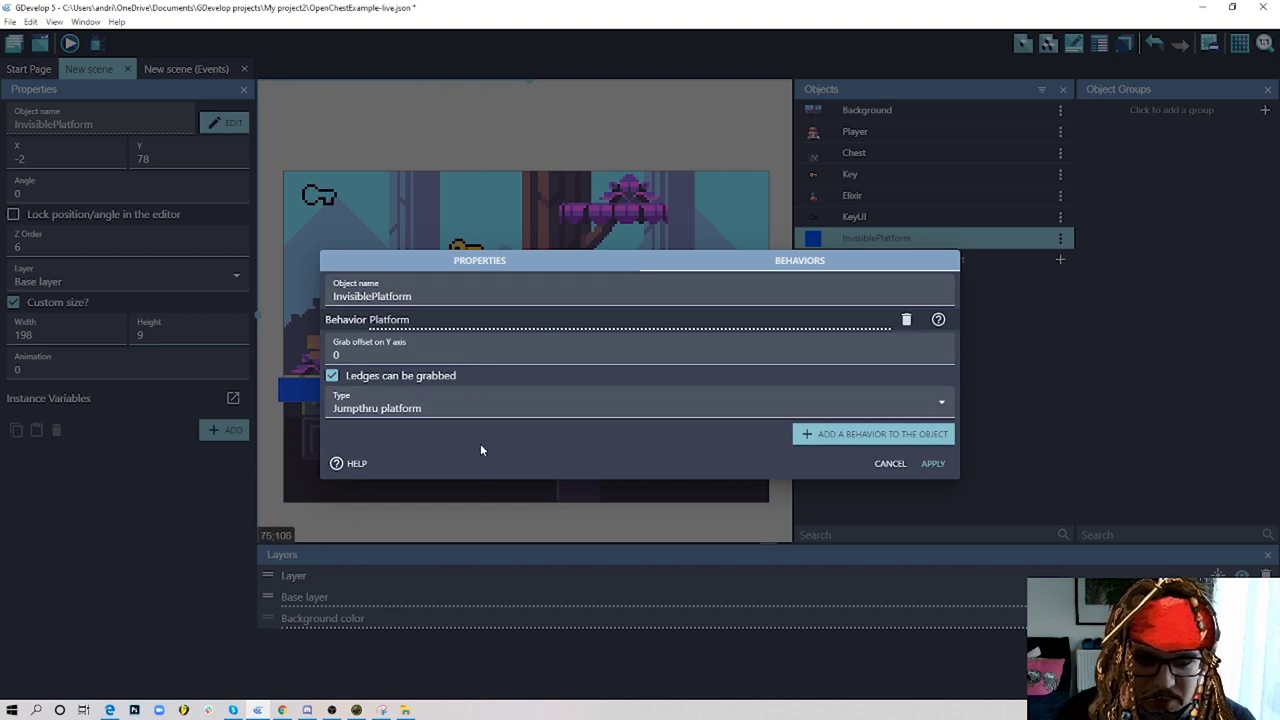
pyautogui.click(933, 464)
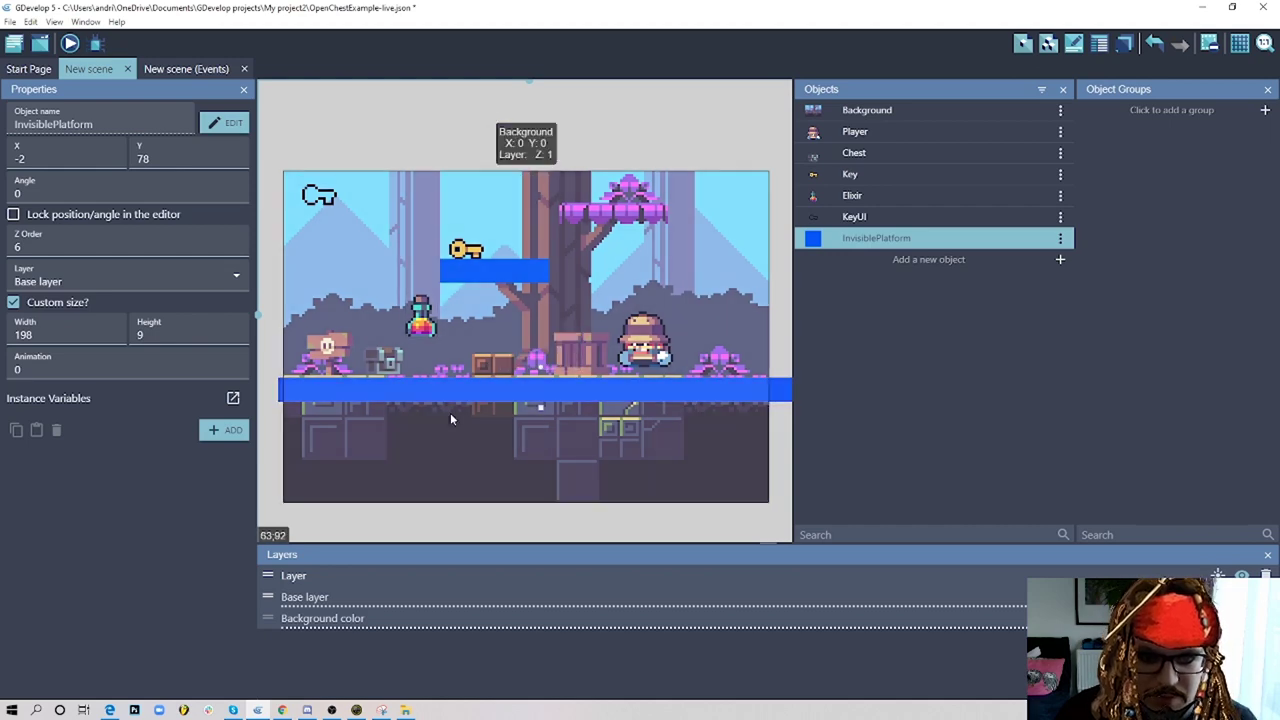
# - Add the Physics Engine 2.0 behavior to the InvisiblePlatform object, with its type set to Static
pyautogui.click(424, 328)
pyautogui.doubleClick(464, 386)
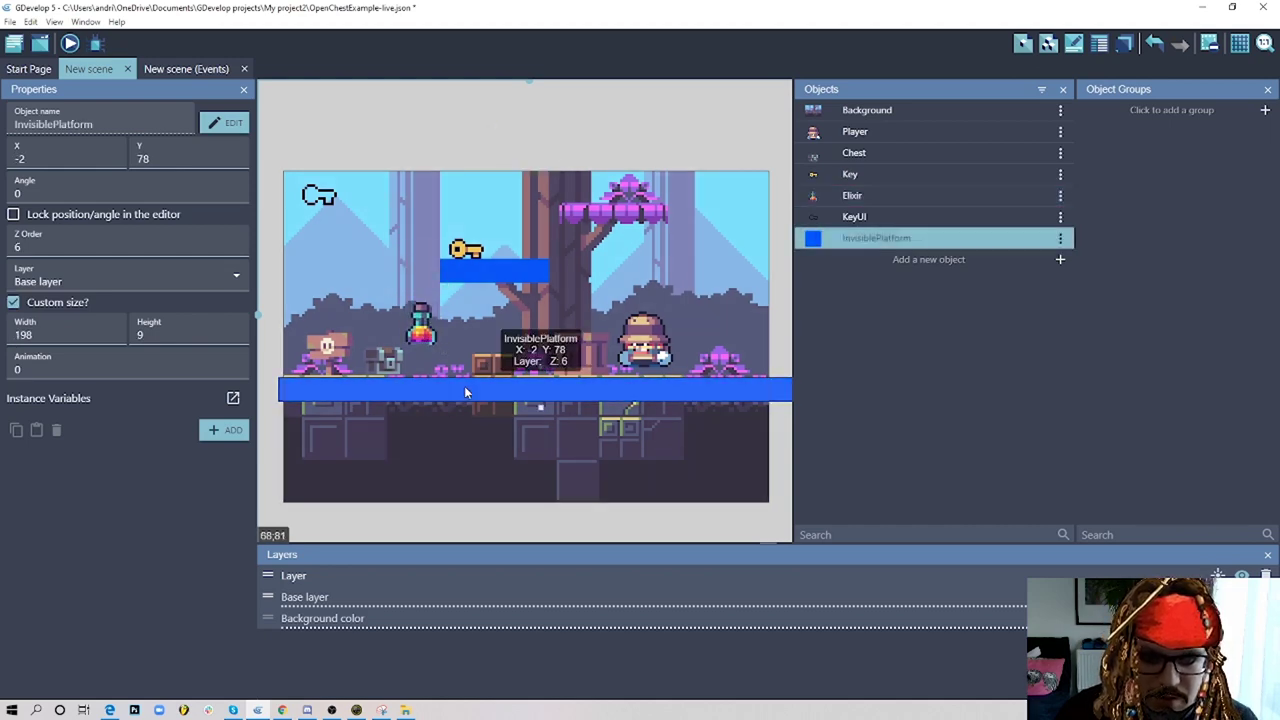
pyautogui.click(796, 267)
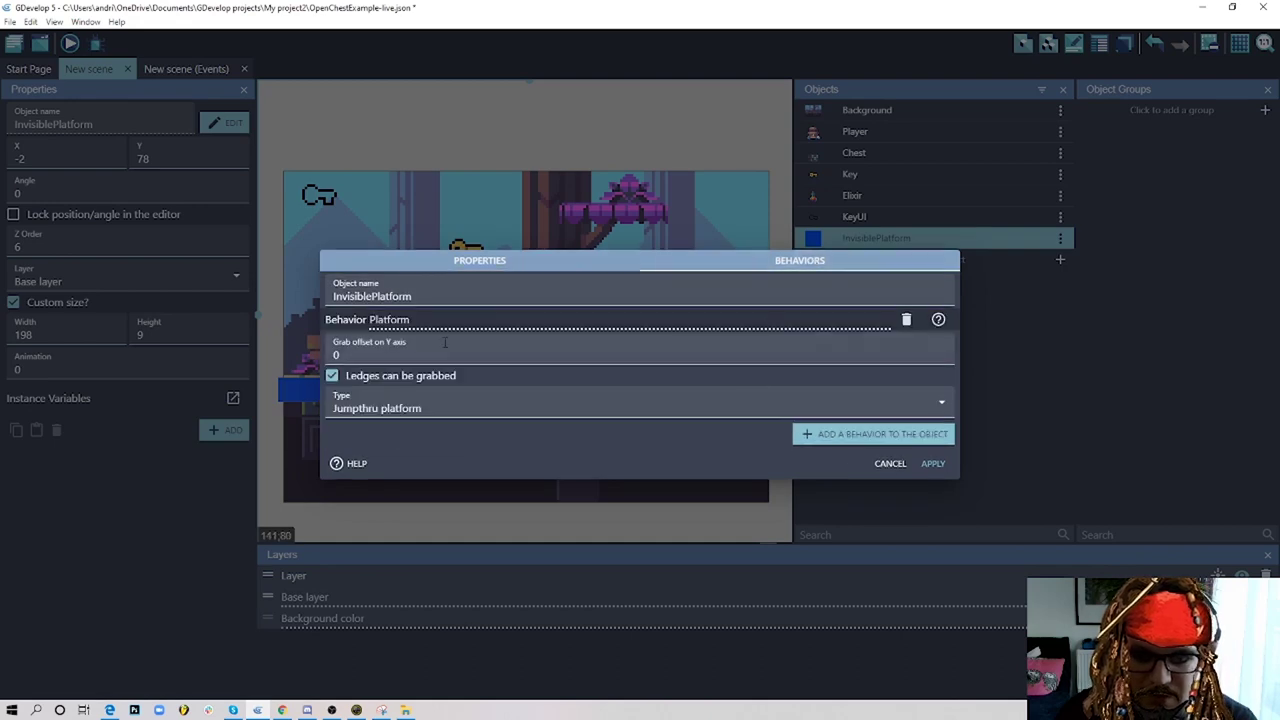
pyautogui.click(876, 434)
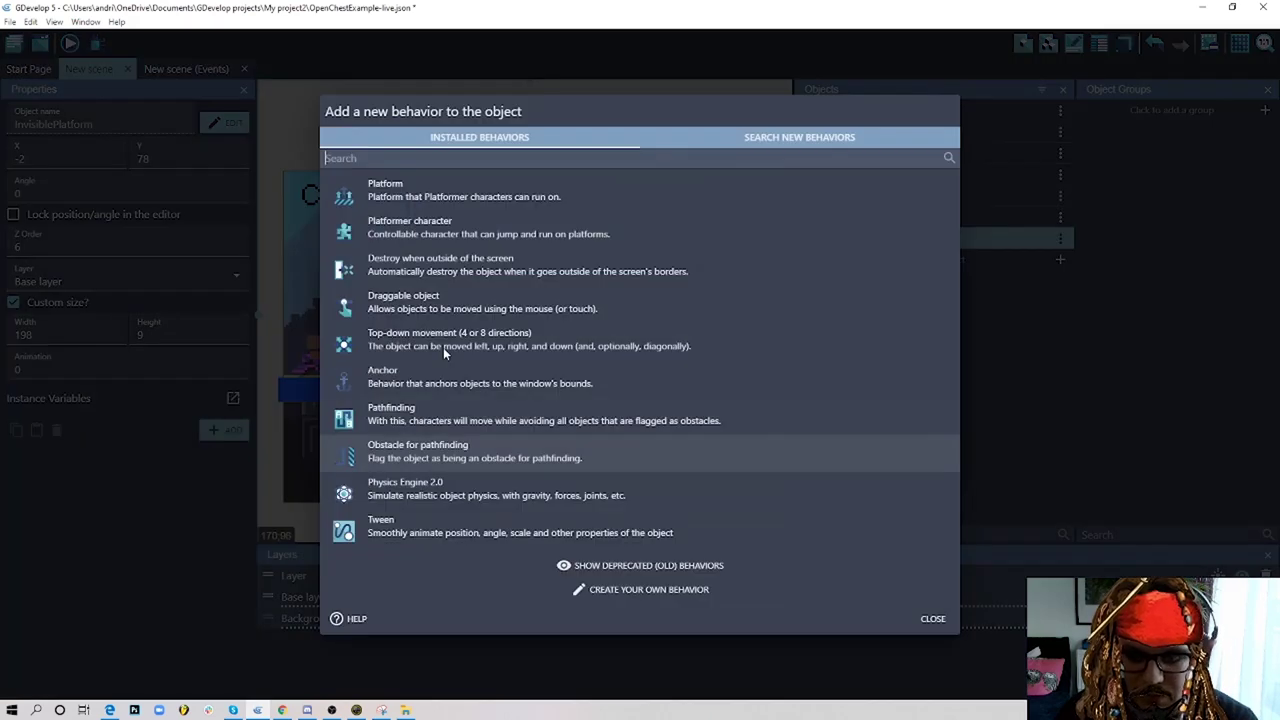
pyautogui.click(490, 492)
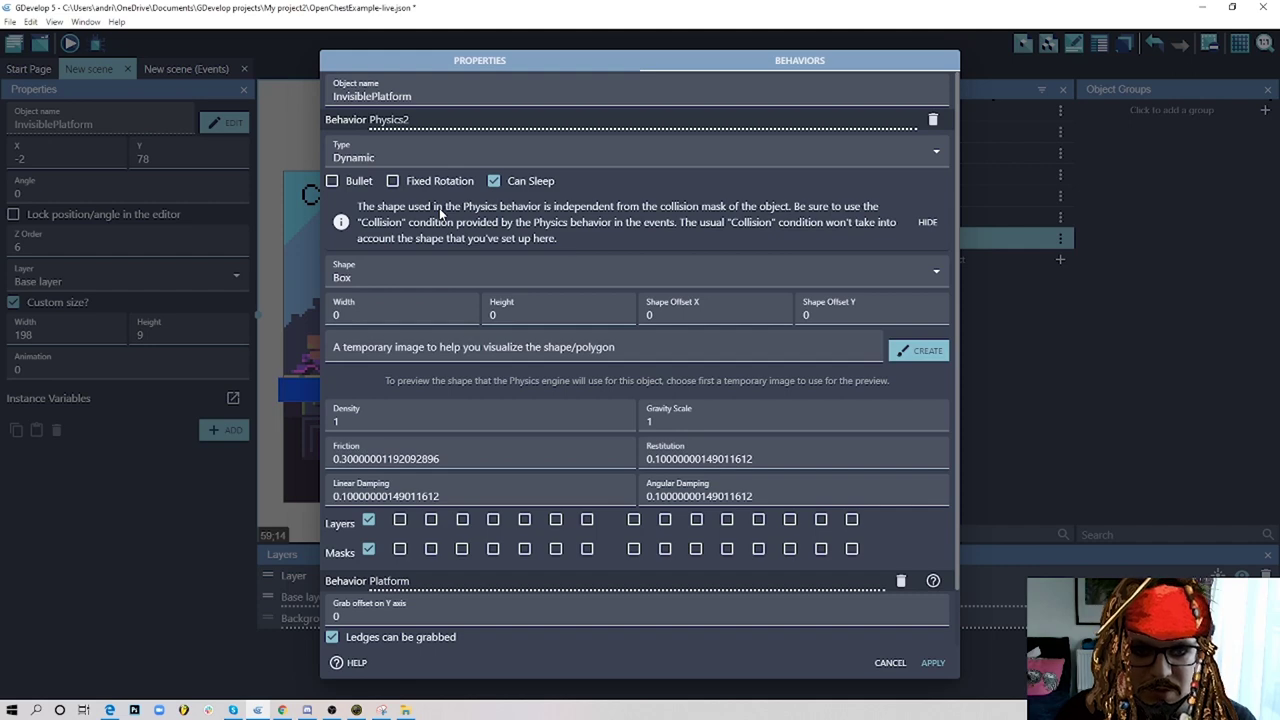
pyautogui.click(372, 158)
pyautogui.click(384, 192)
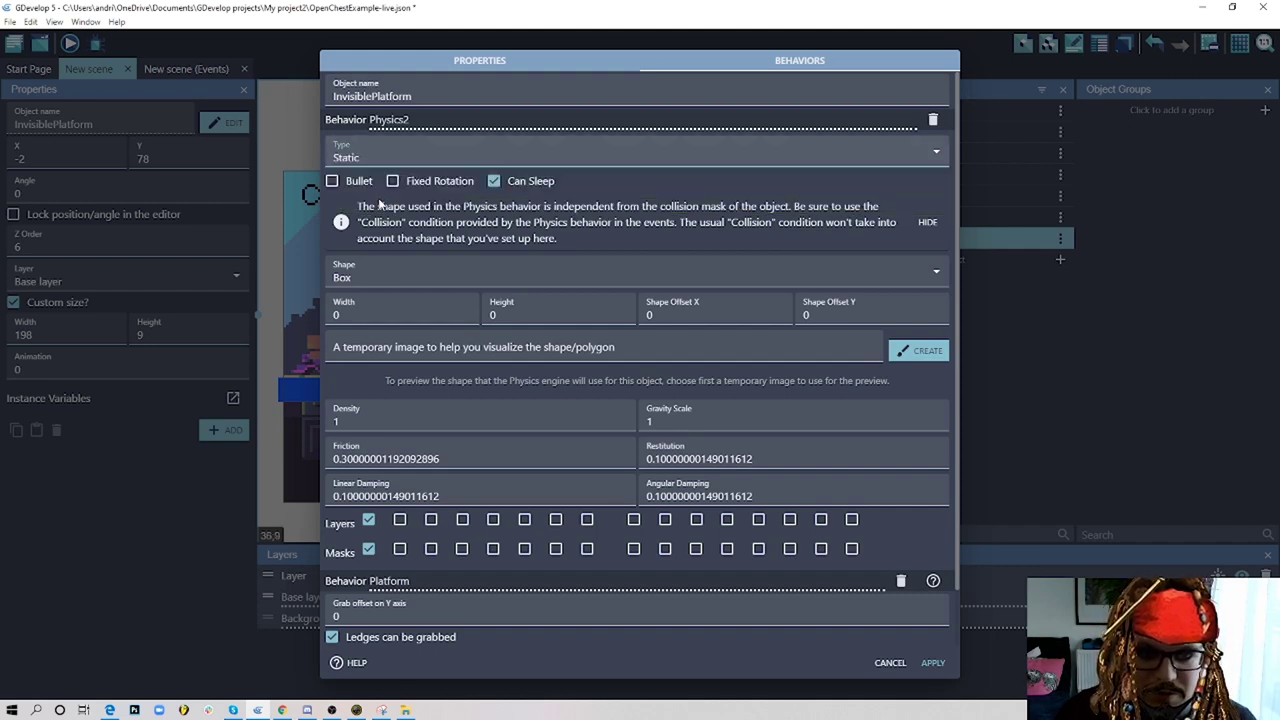
pyautogui.click(932, 662)
# - Preview the scene to check how the Elixir lands on the static ground platform, and close the preview
pyautogui.click(400, 137)
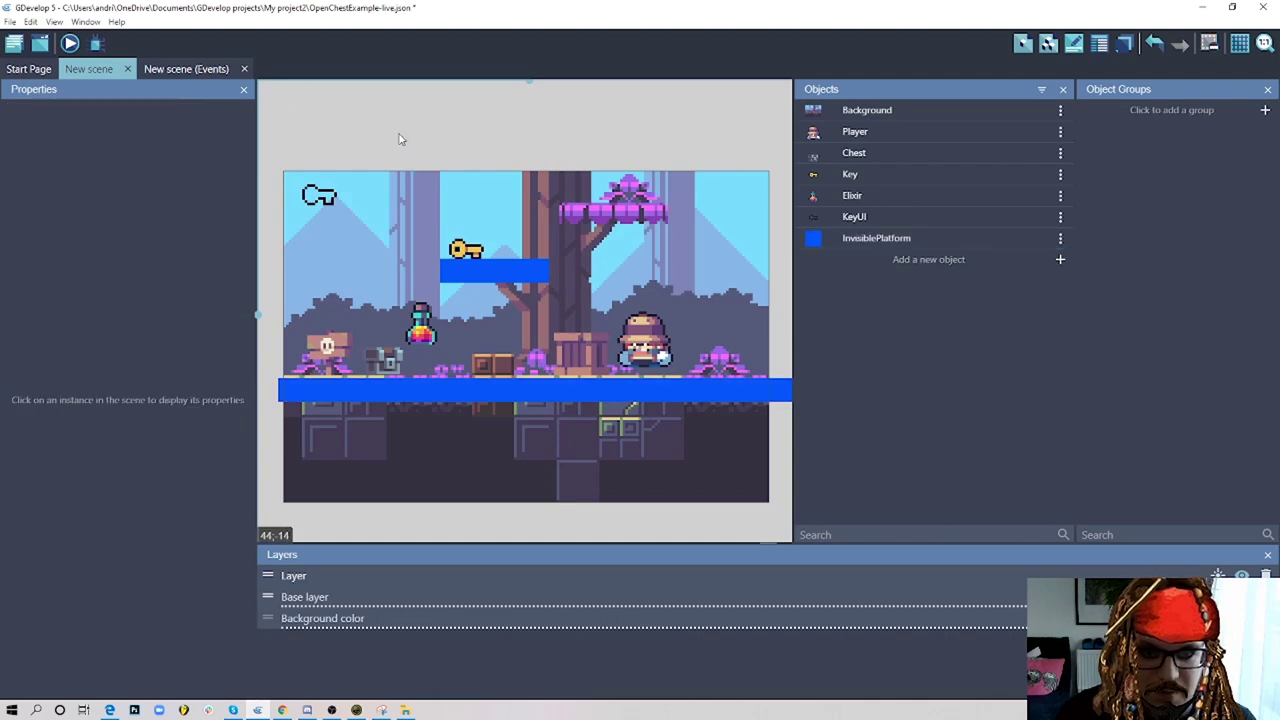
pyautogui.click(70, 43)
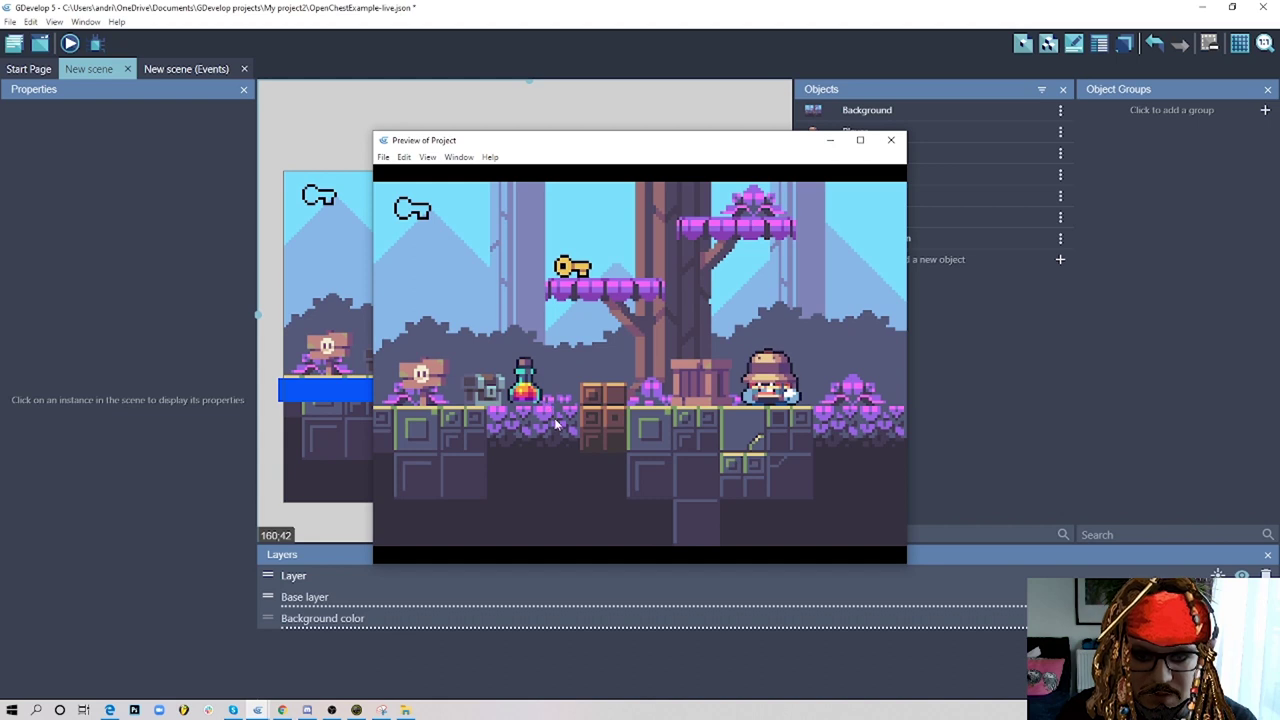
pyautogui.click(891, 140)
# - Delete the Elixir instance from the scene layout
pyautogui.click(440, 350)
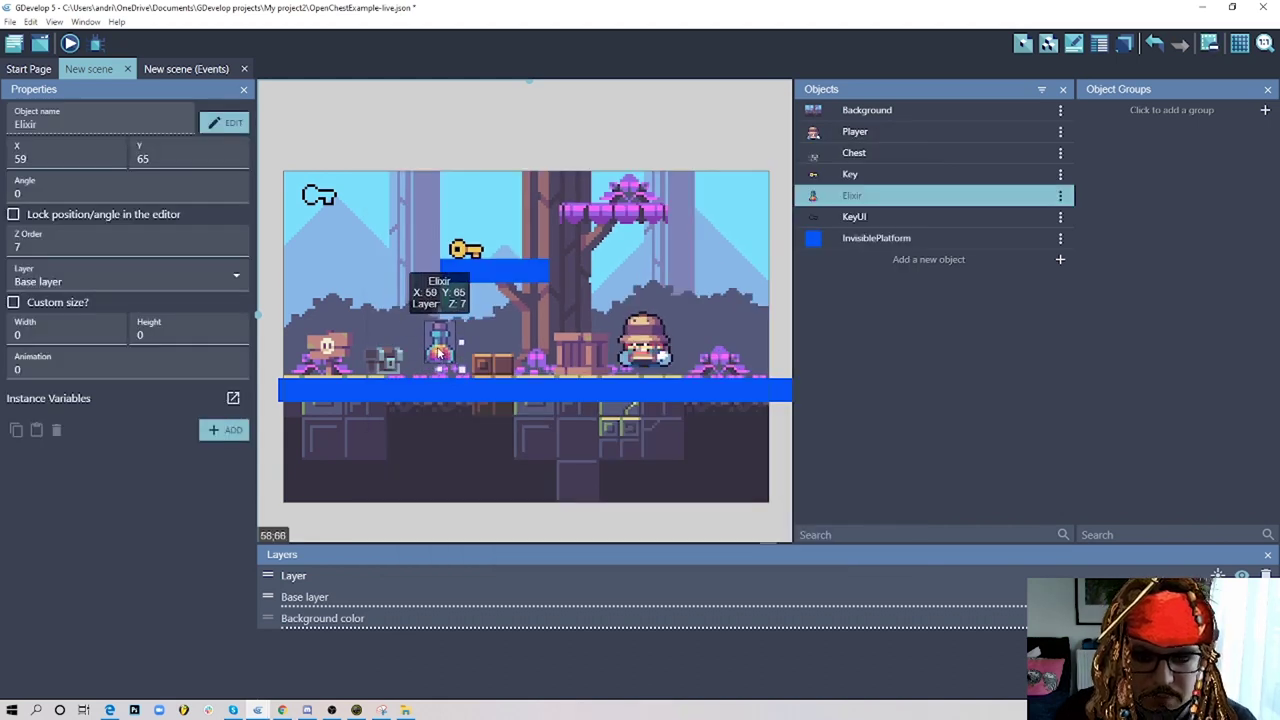
pyautogui.moveTo(440, 330)
pyautogui.mouseDown()
pyautogui.moveTo(497, 135)
pyautogui.moveTo(392, 328)
pyautogui.moveTo(447, 312)
pyautogui.mouseUp()
pyautogui.click(497, 389)
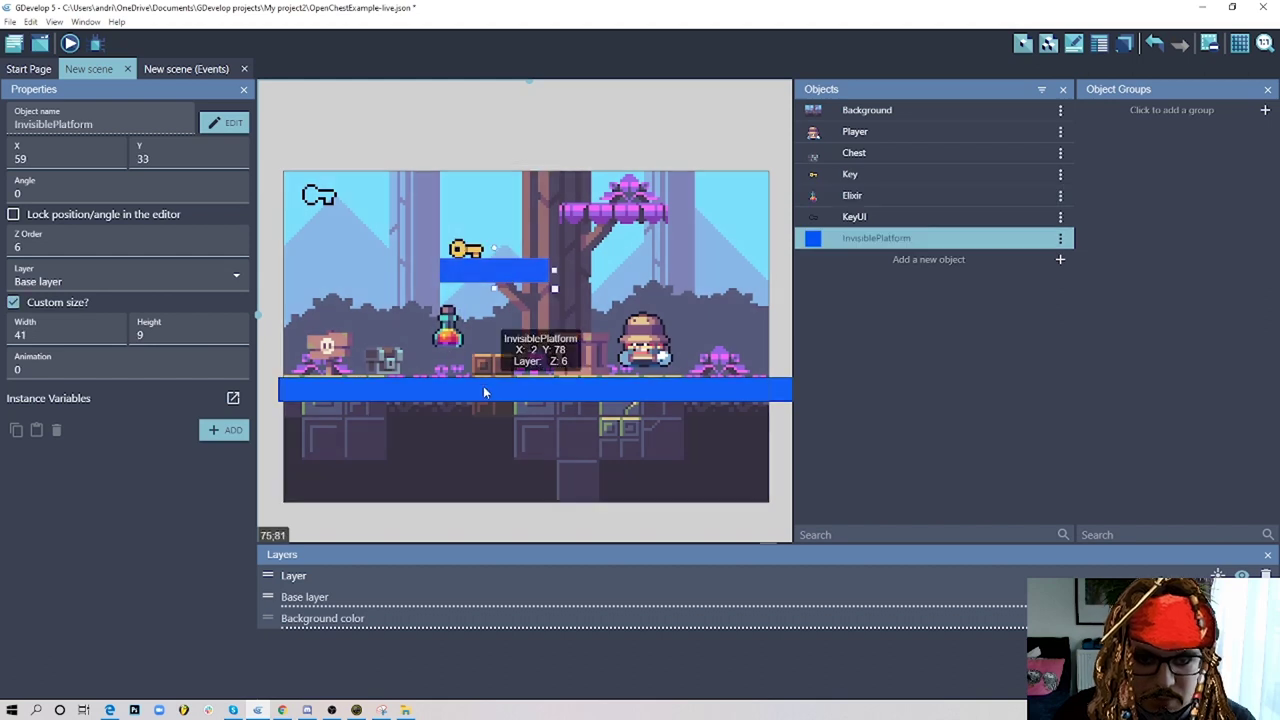
pyautogui.moveTo(449, 338); pyautogui.dragTo(410, 273)
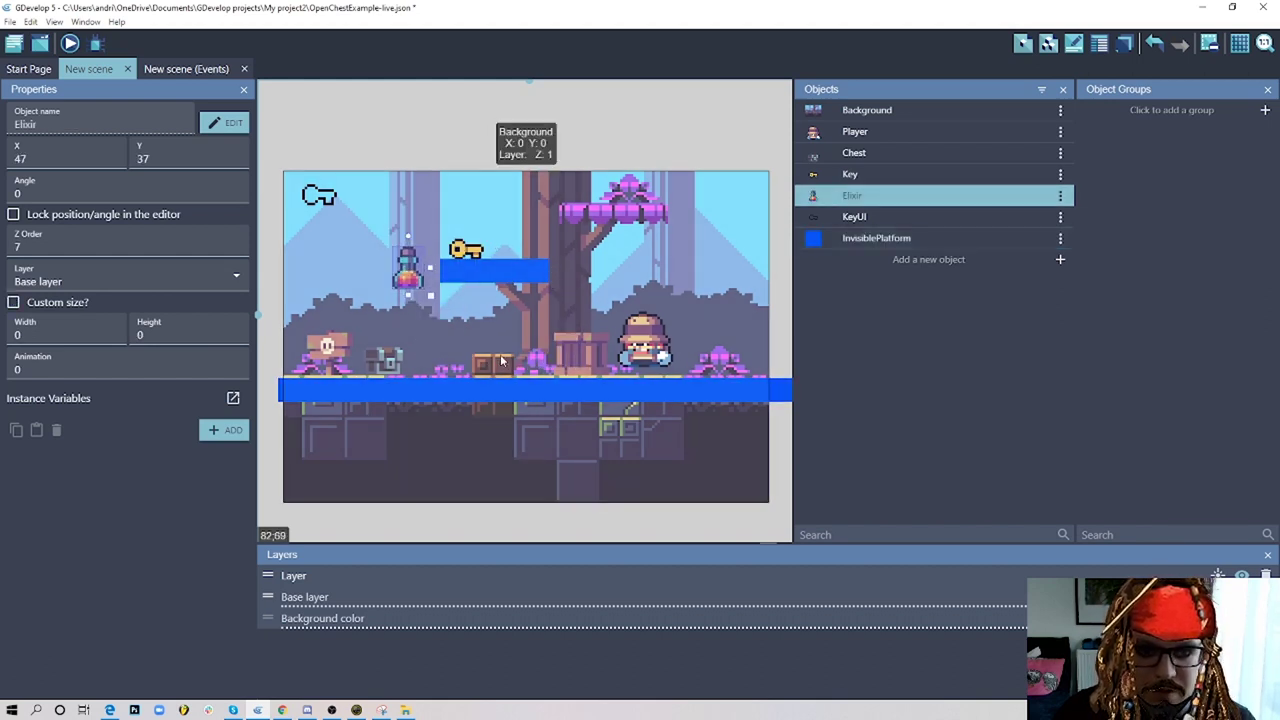
pyautogui.press('Delete')
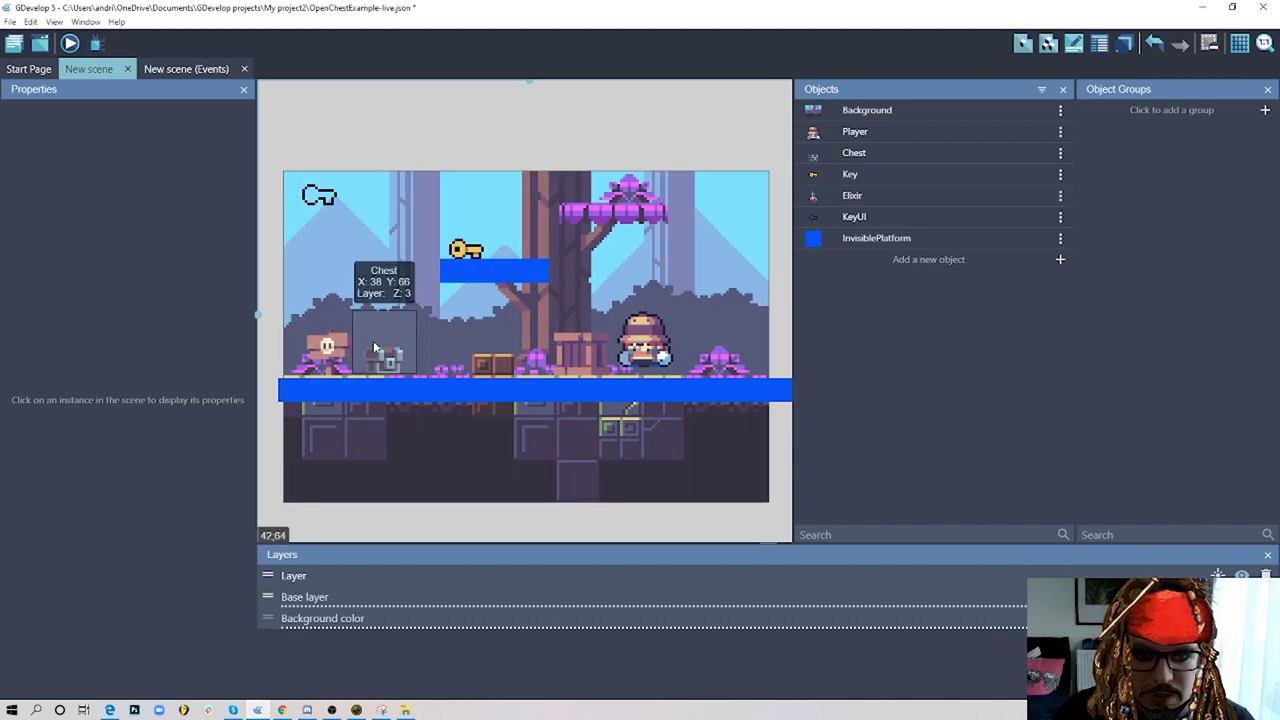
# - In the chest and player collision event, add an action that creates the Elixir at position Chest.X(), Chest.Y() on the base layer
pyautogui.click(210, 70)
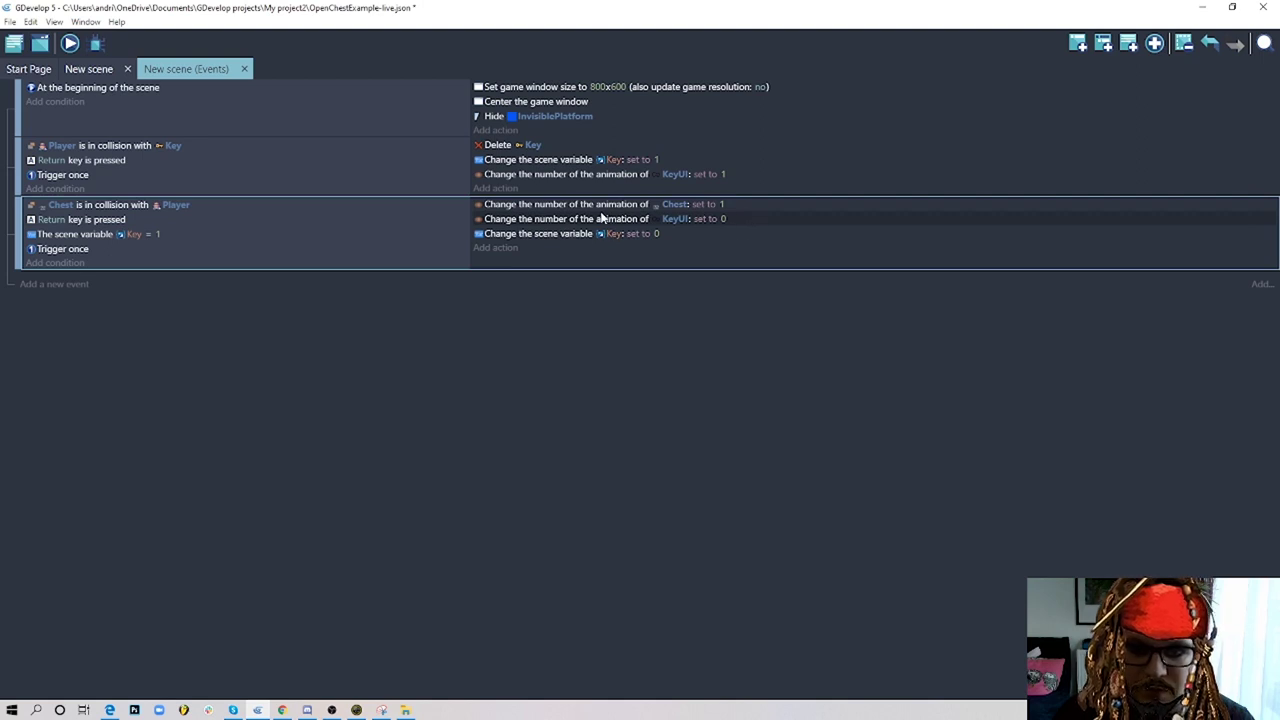
pyautogui.click(494, 247)
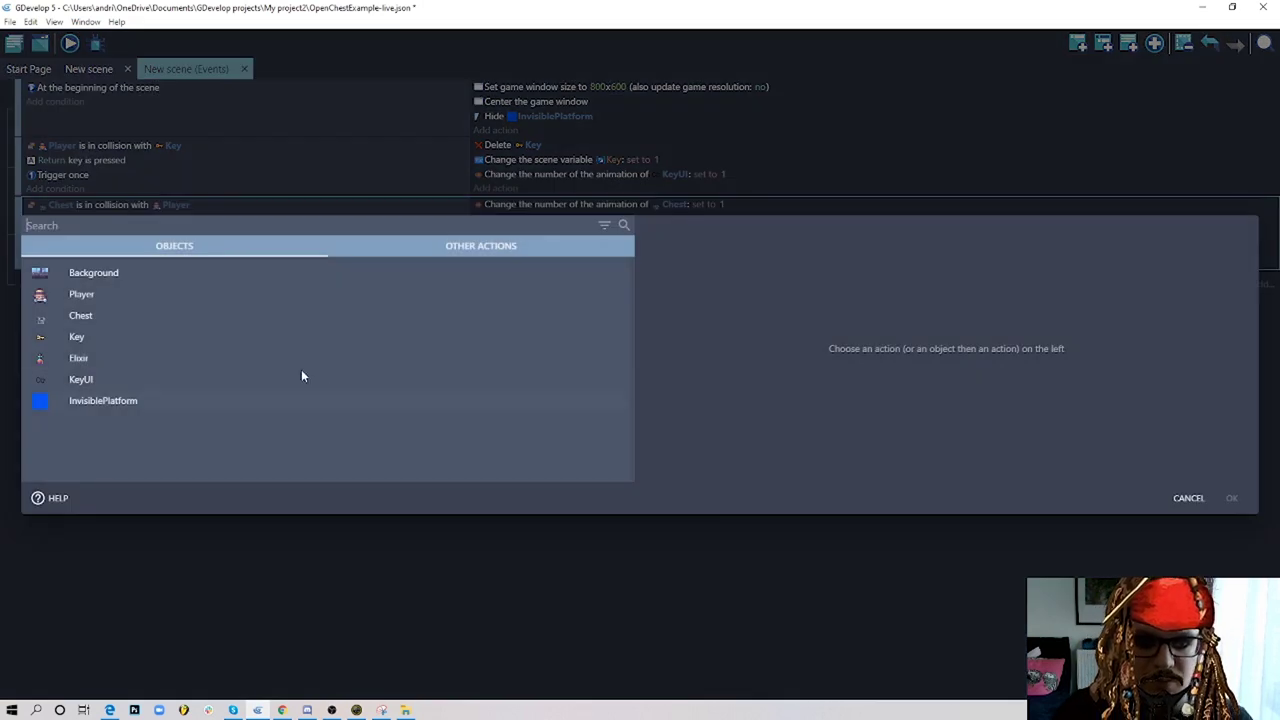
pyautogui.click(143, 356)
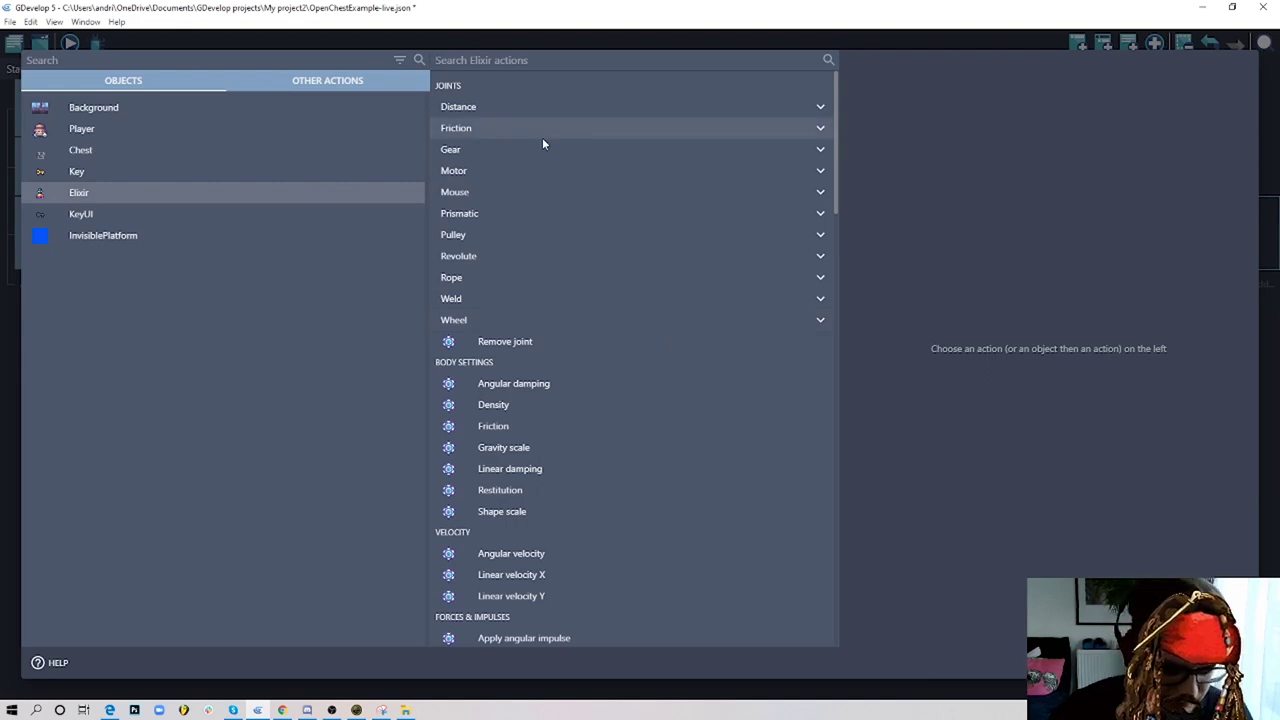
pyautogui.write('cre')
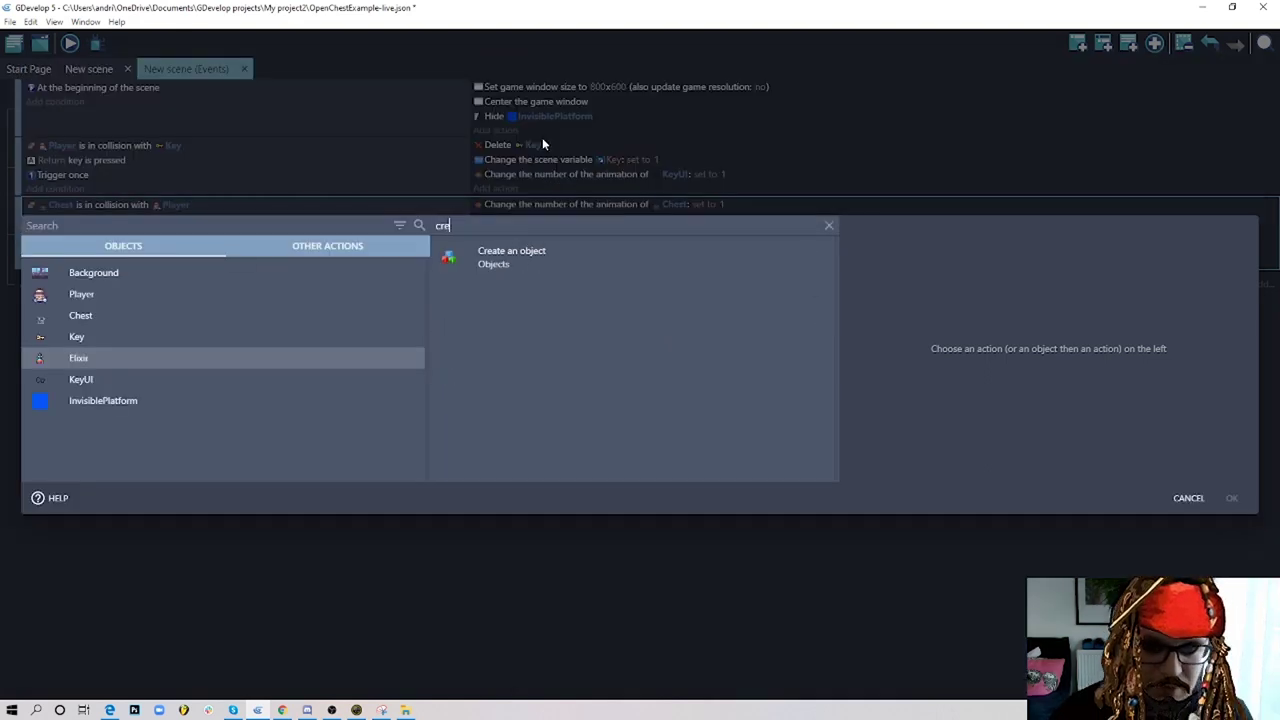
pyautogui.click(548, 259)
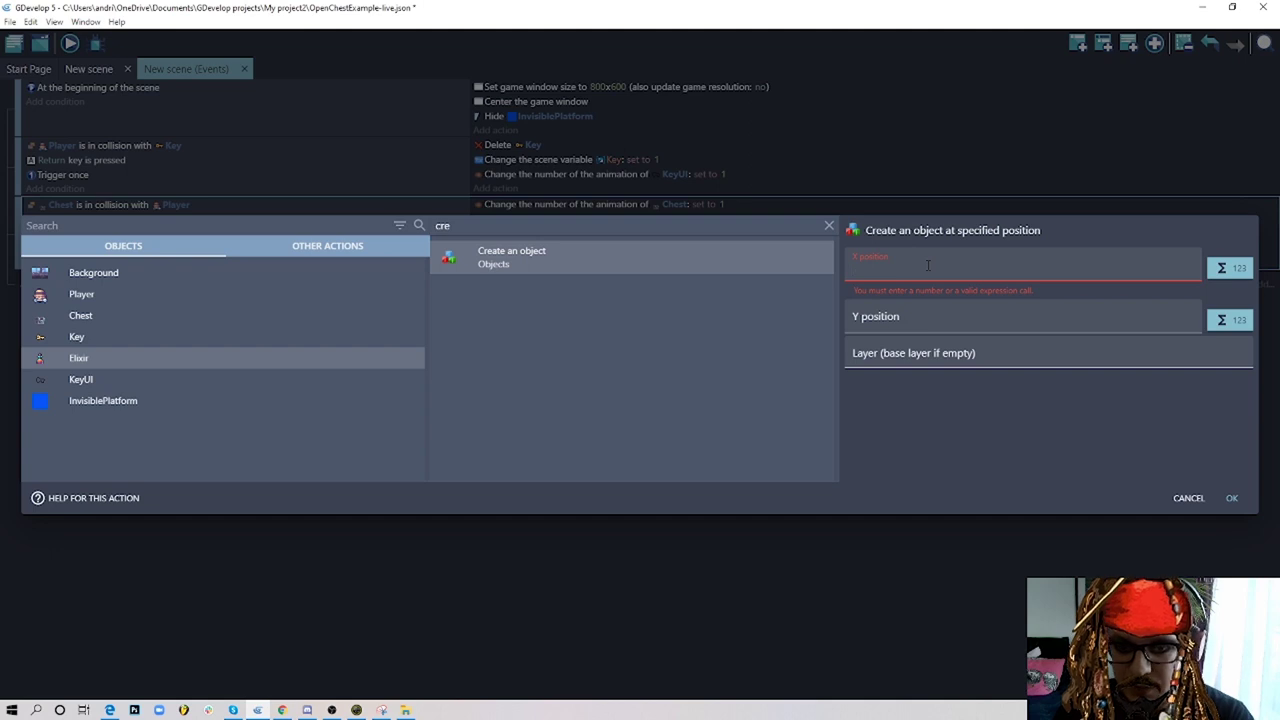
pyautogui.write('chest')
pyautogui.click(910, 290)
pyautogui.write('X()')
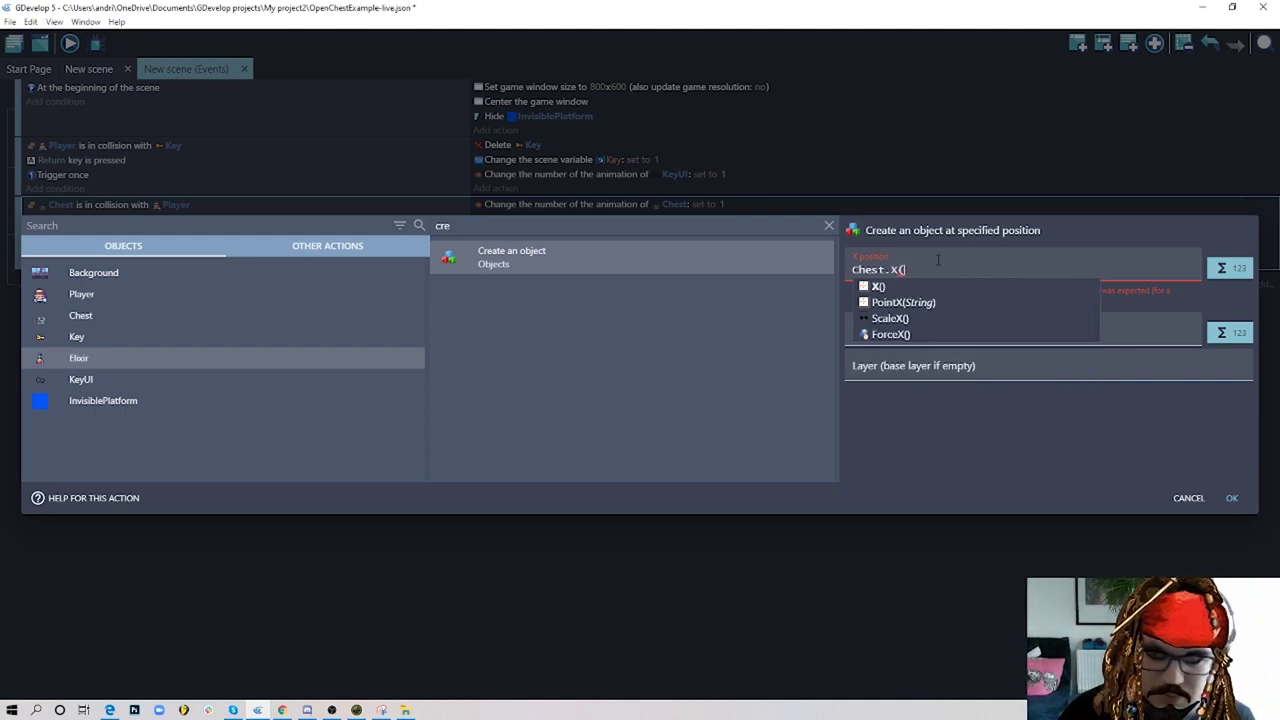
pyautogui.click(897, 307)
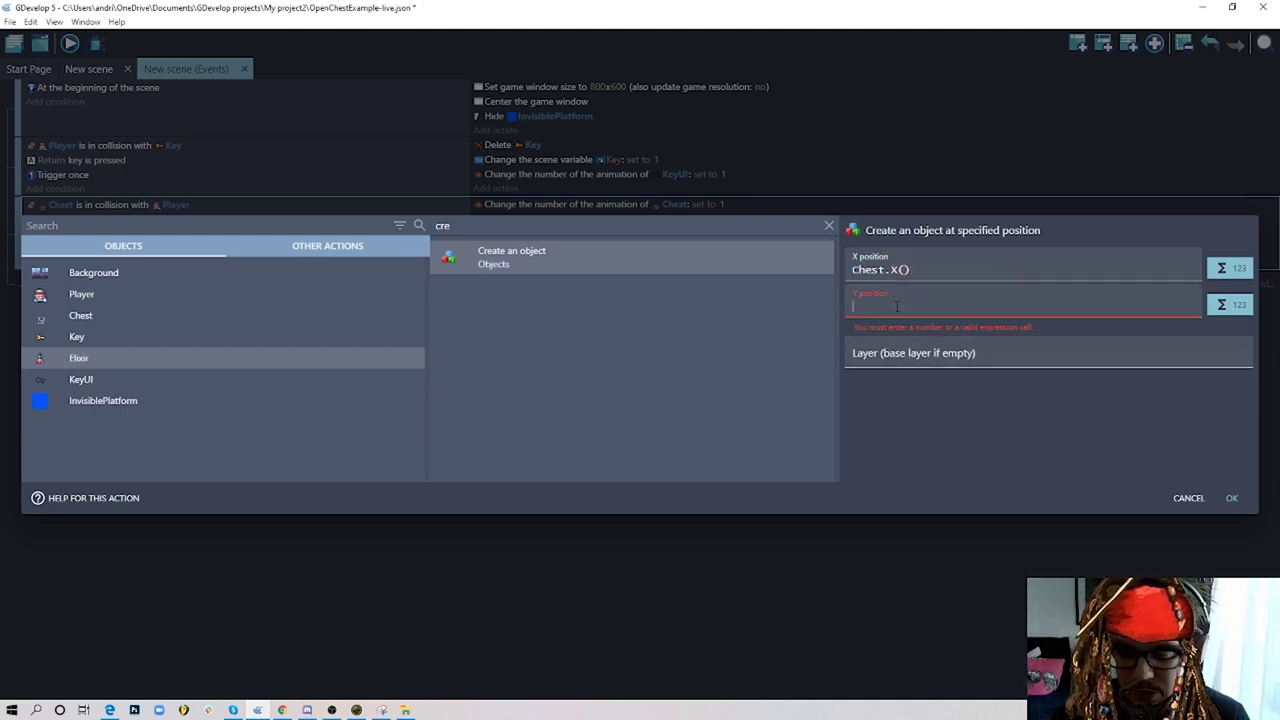
pyautogui.write('Chest.Y()')
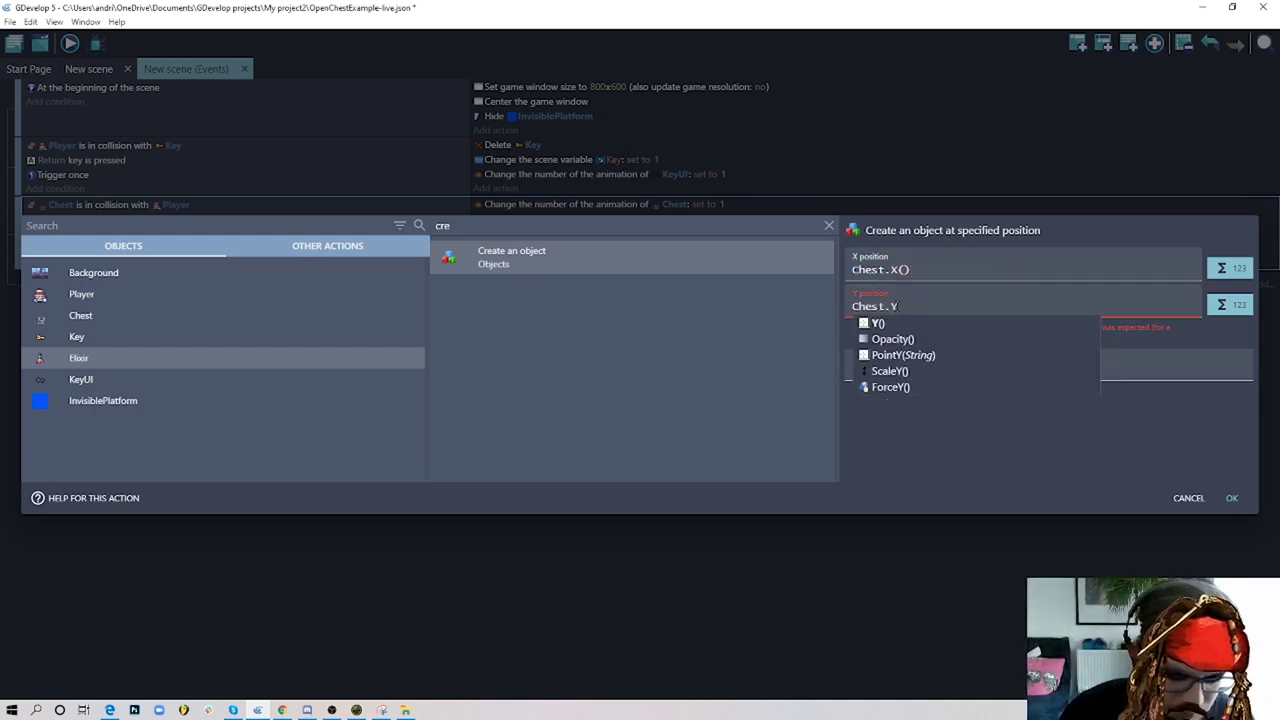
pyautogui.click(970, 417)
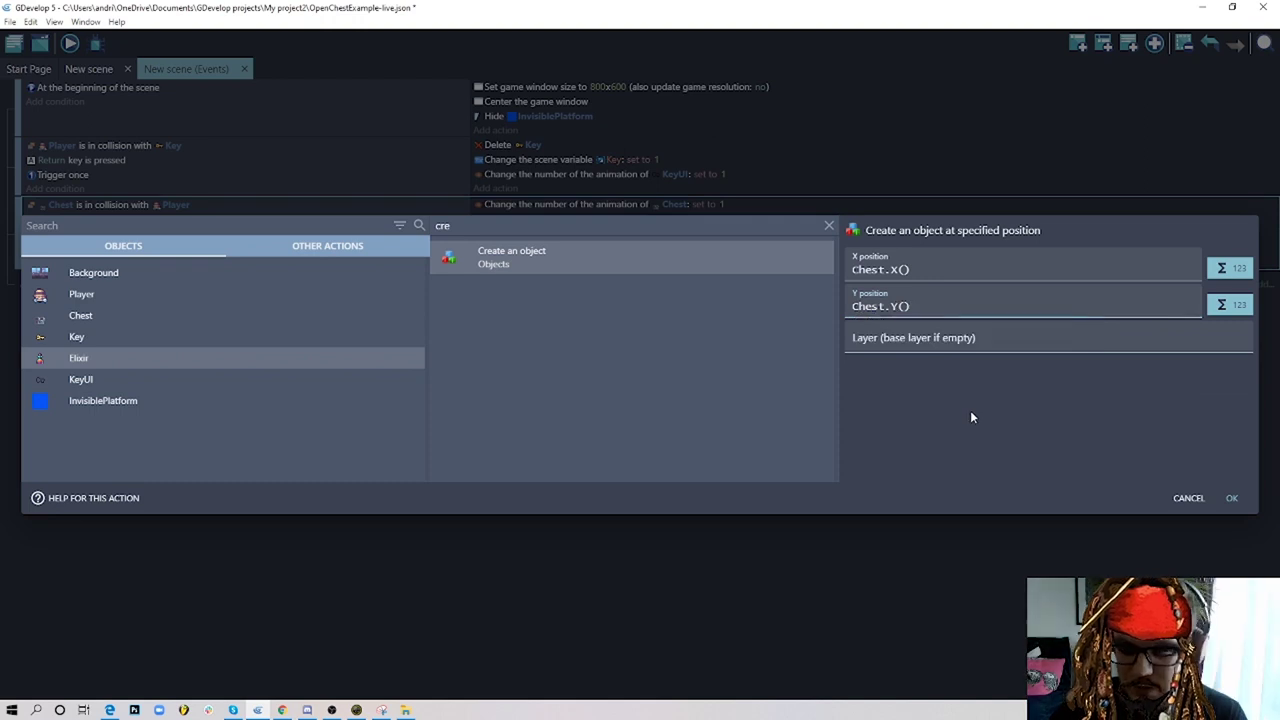
pyautogui.click(1231, 497)
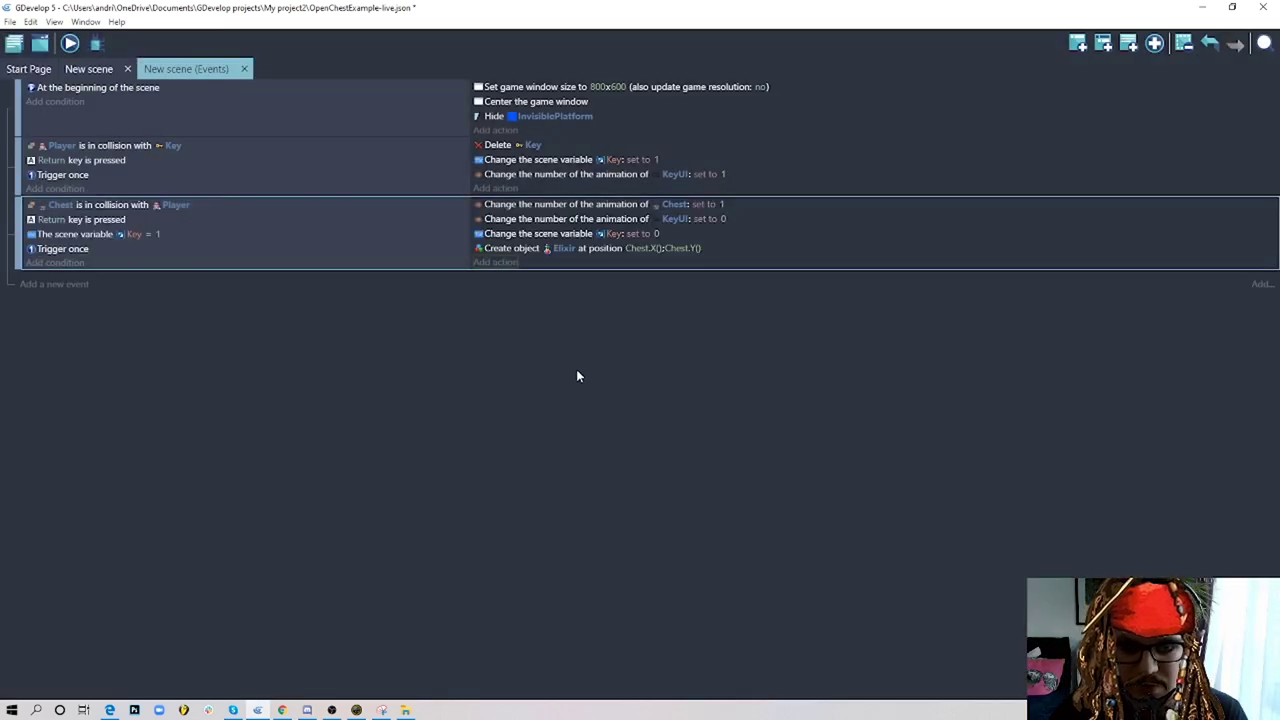
# - Add an action to the chest and player collision event that sets the Elixir's Z order
pyautogui.click(494, 263)
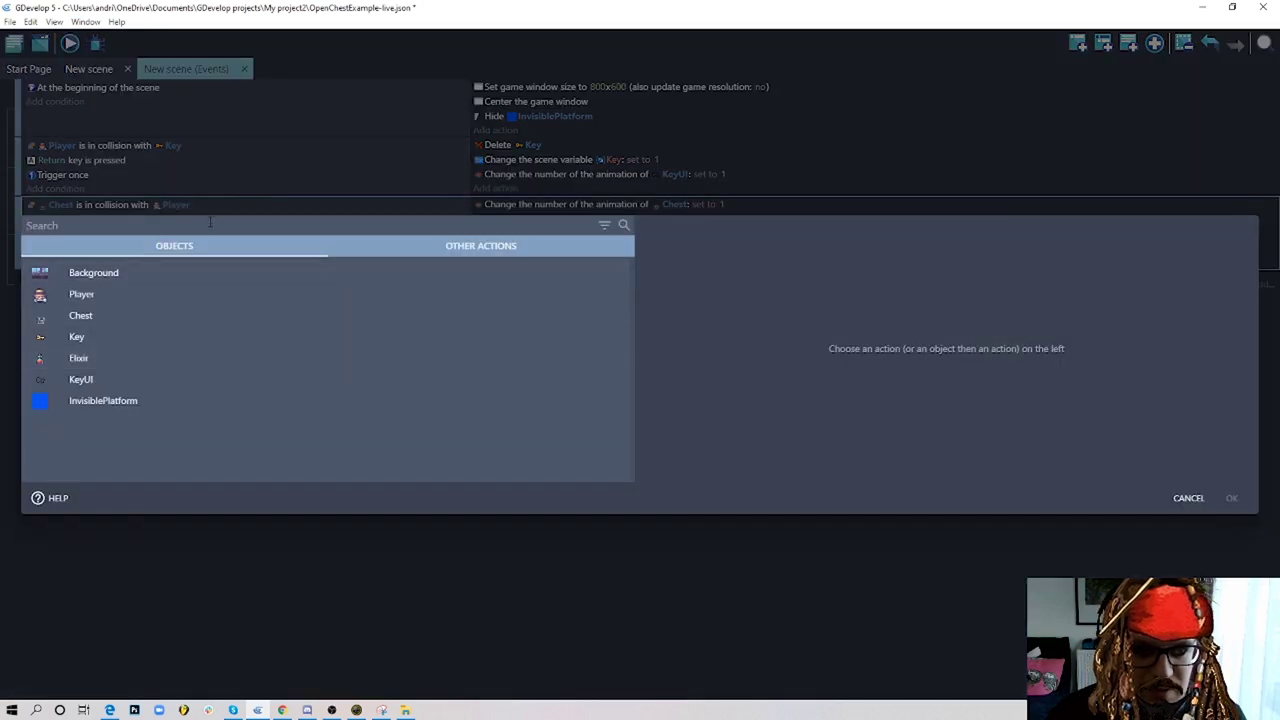
pyautogui.click(100, 360)
pyautogui.write('z')
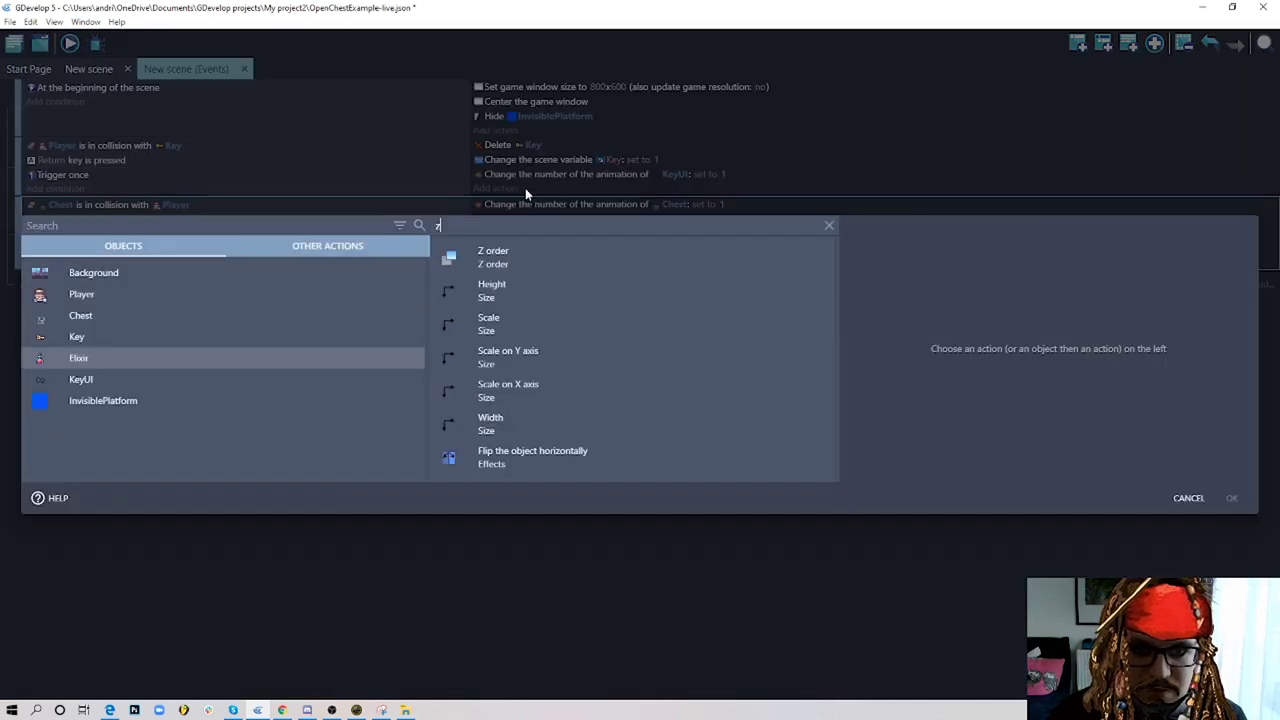
pyautogui.click(505, 257)
pyautogui.click(908, 270)
pyautogui.click(909, 301)
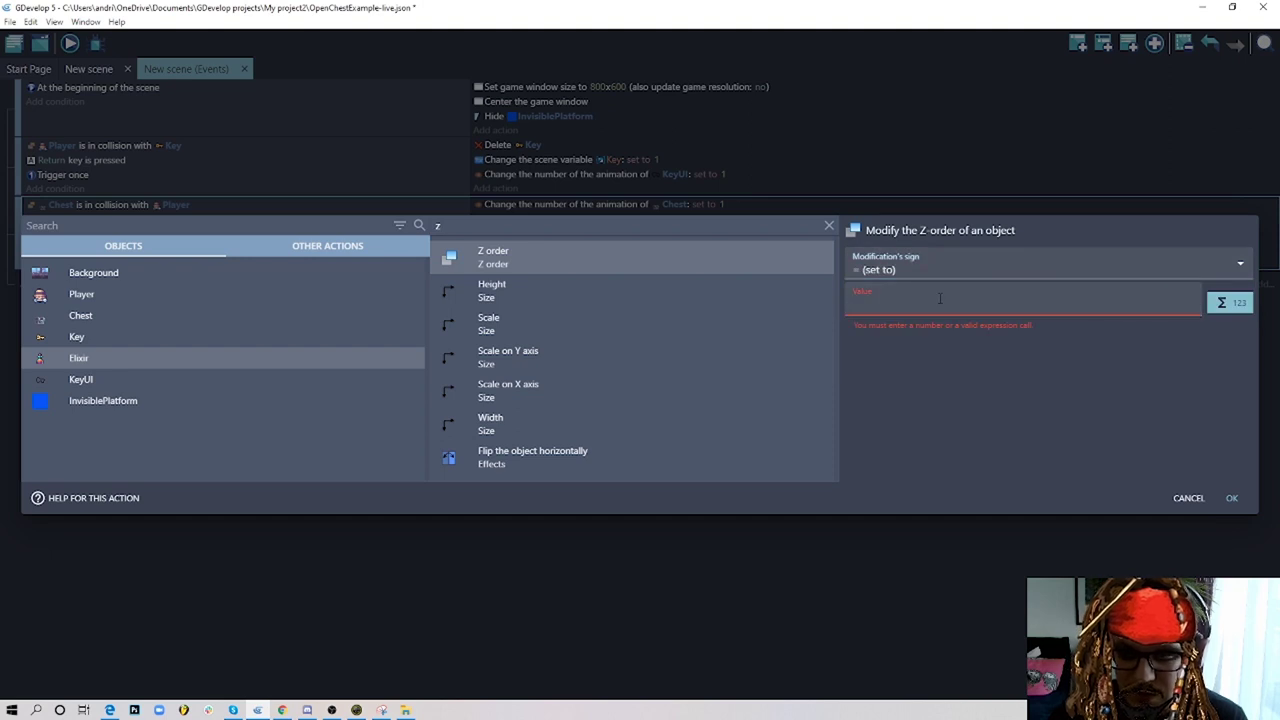